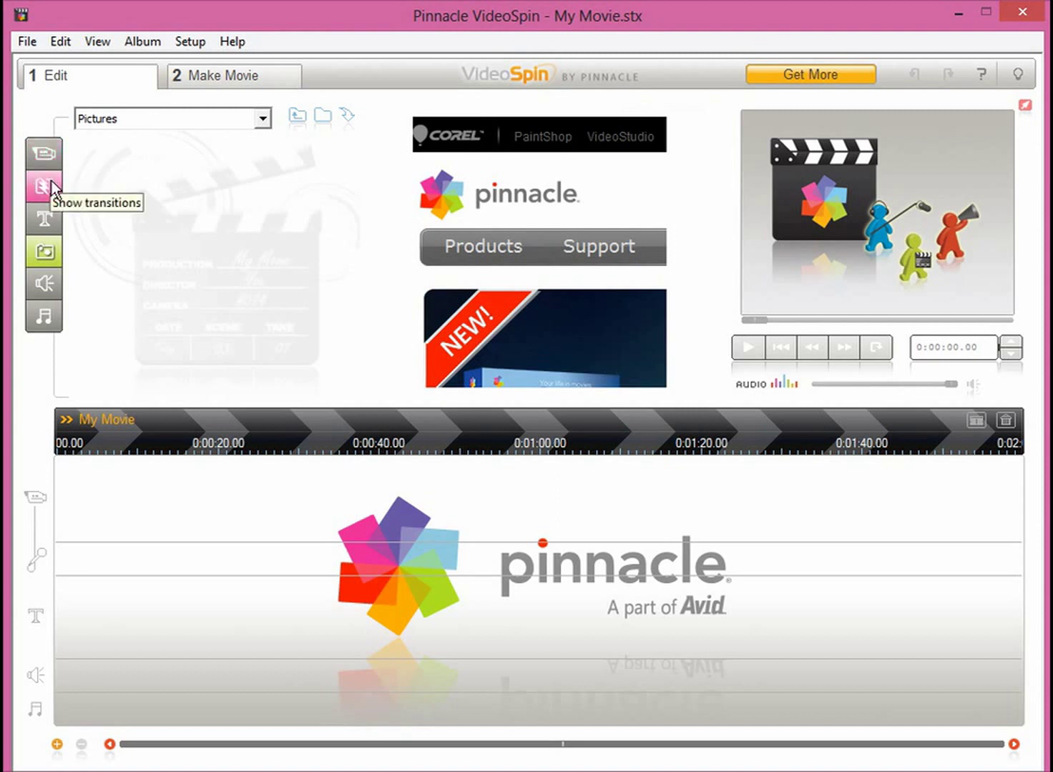
Browse the transitions, titles, photos and sound effects libraries in turn.
{"action": "left_click", "coordinate": [52, 181]}
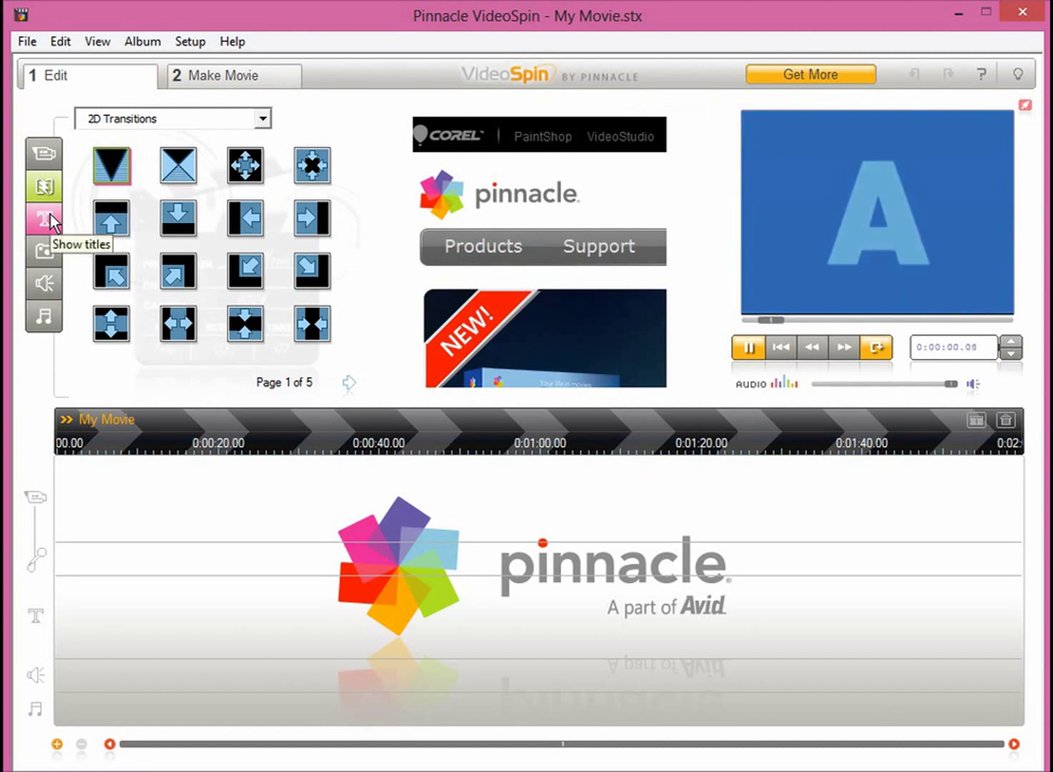
{"action": "left_click", "coordinate": [50, 215]}
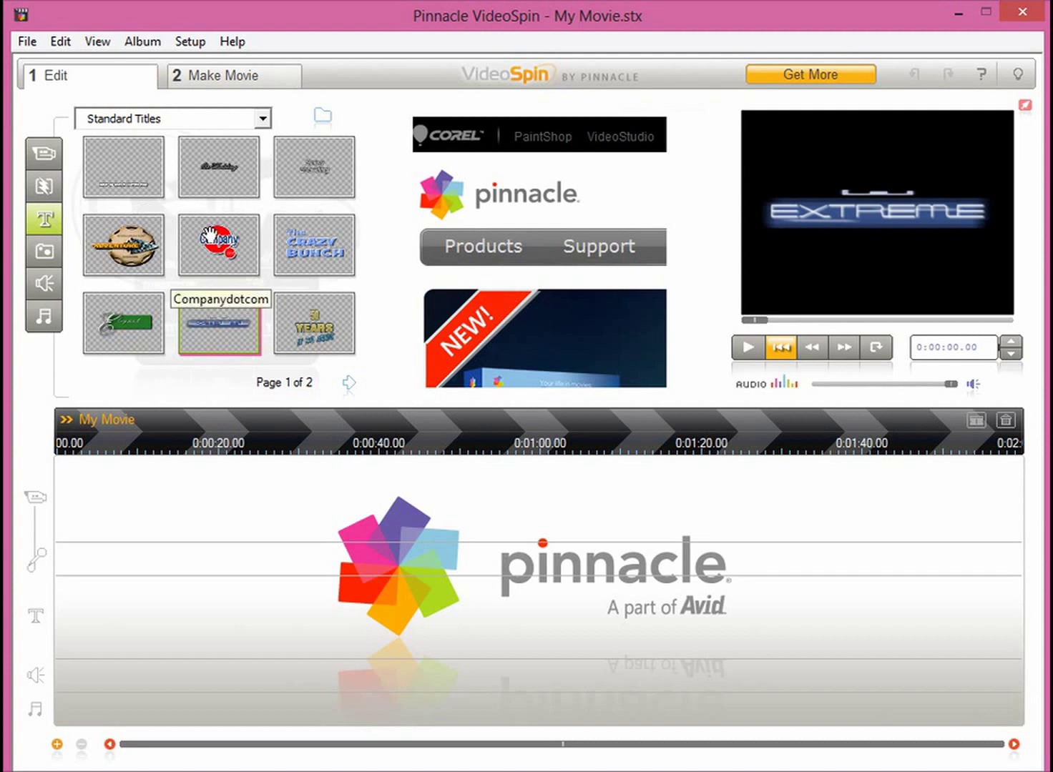
{"action": "left_click", "coordinate": [45, 254]}
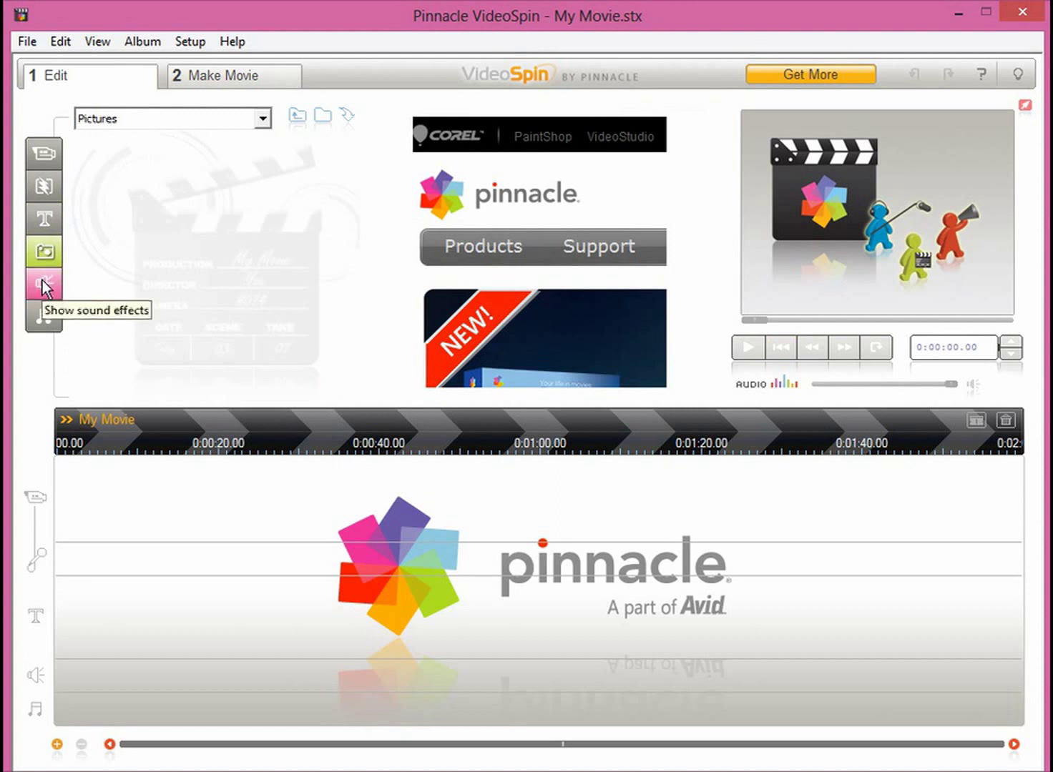
{"action": "left_click", "coordinate": [42, 281]}
Look over the sound-effect category list, then switch the library to Music.
{"action": "left_click", "coordinate": [152, 125]}
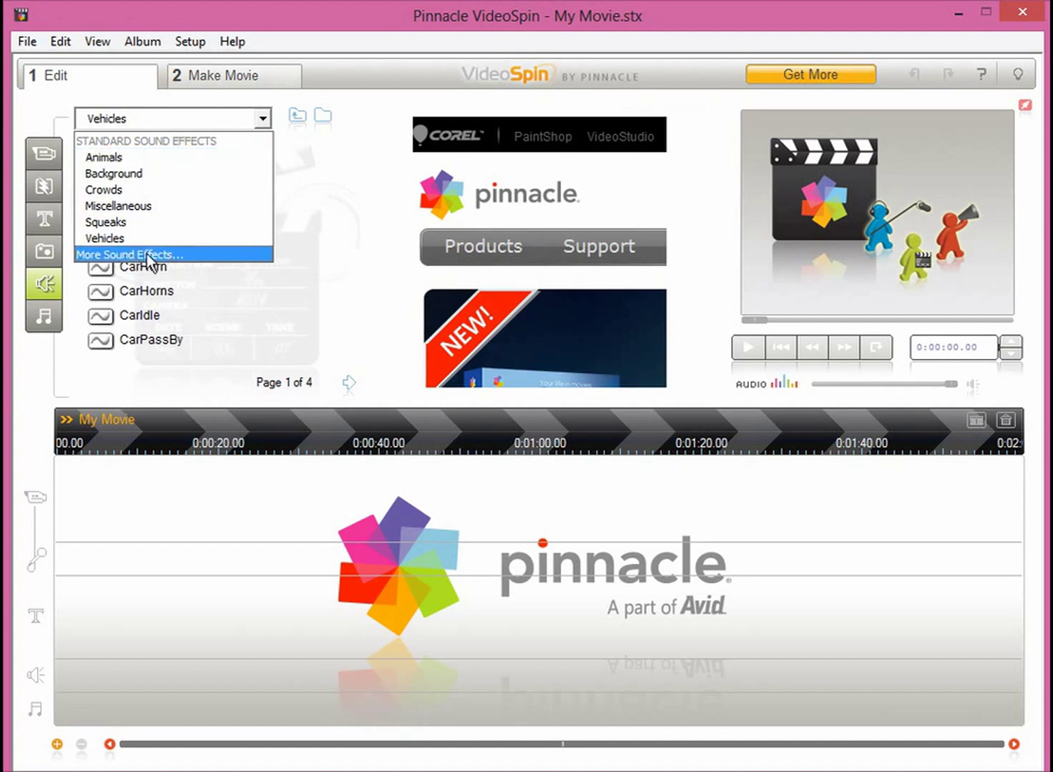
{"action": "left_click", "coordinate": [50, 313]}
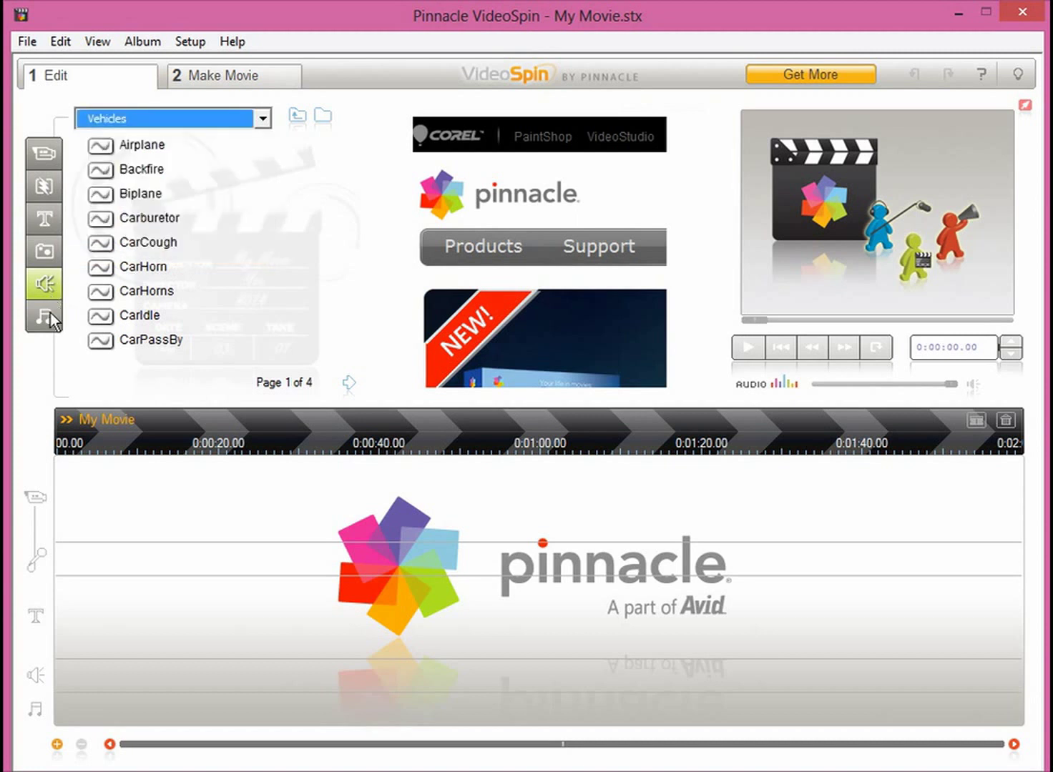
{"action": "left_click", "coordinate": [50, 312]}
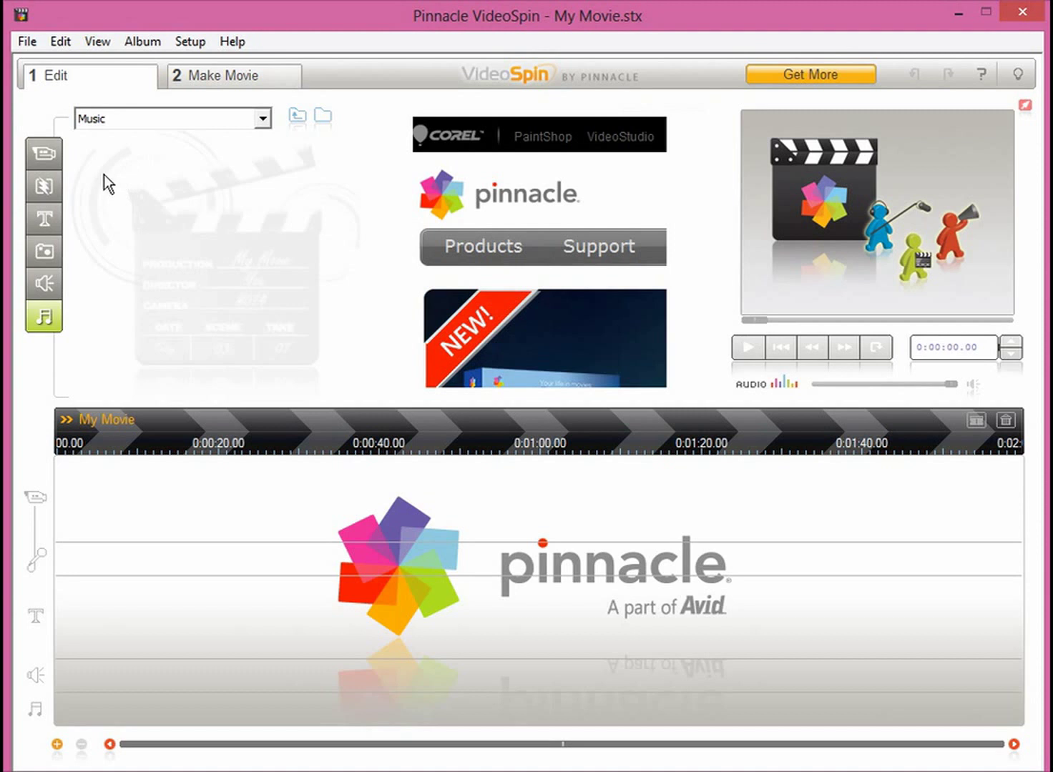
Switch the videos library to the RAW Files album, dismissing the folder browser unchanged.
{"action": "left_click", "coordinate": [42, 157]}
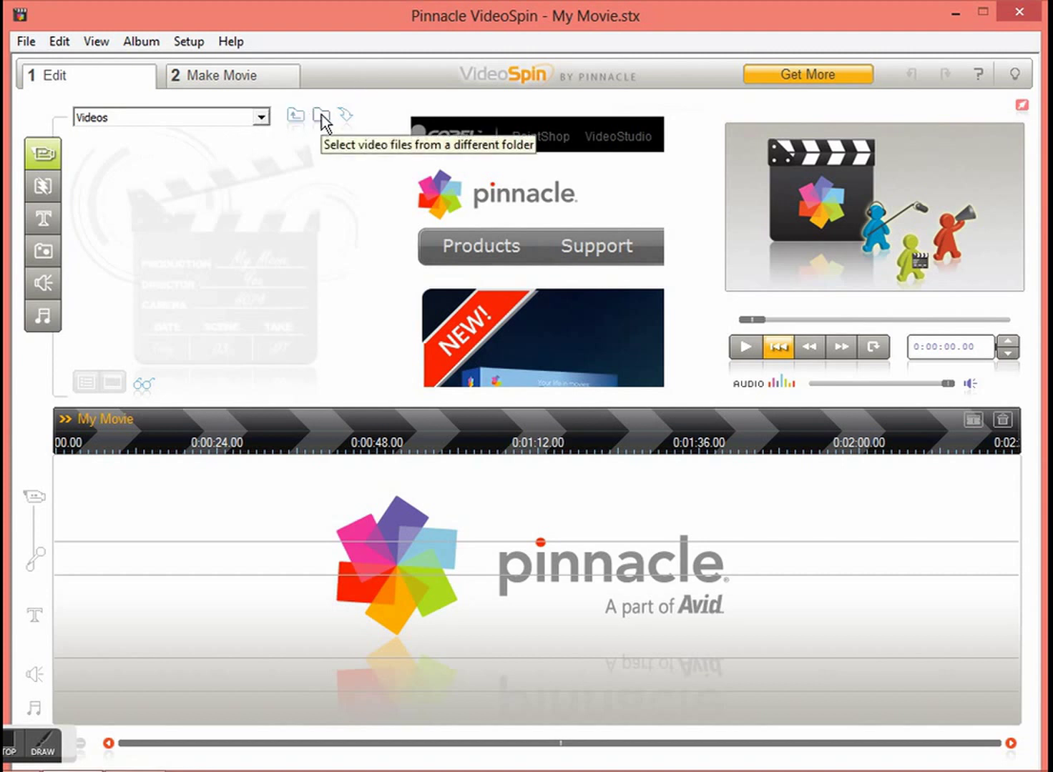
{"action": "left_click", "coordinate": [263, 118]}
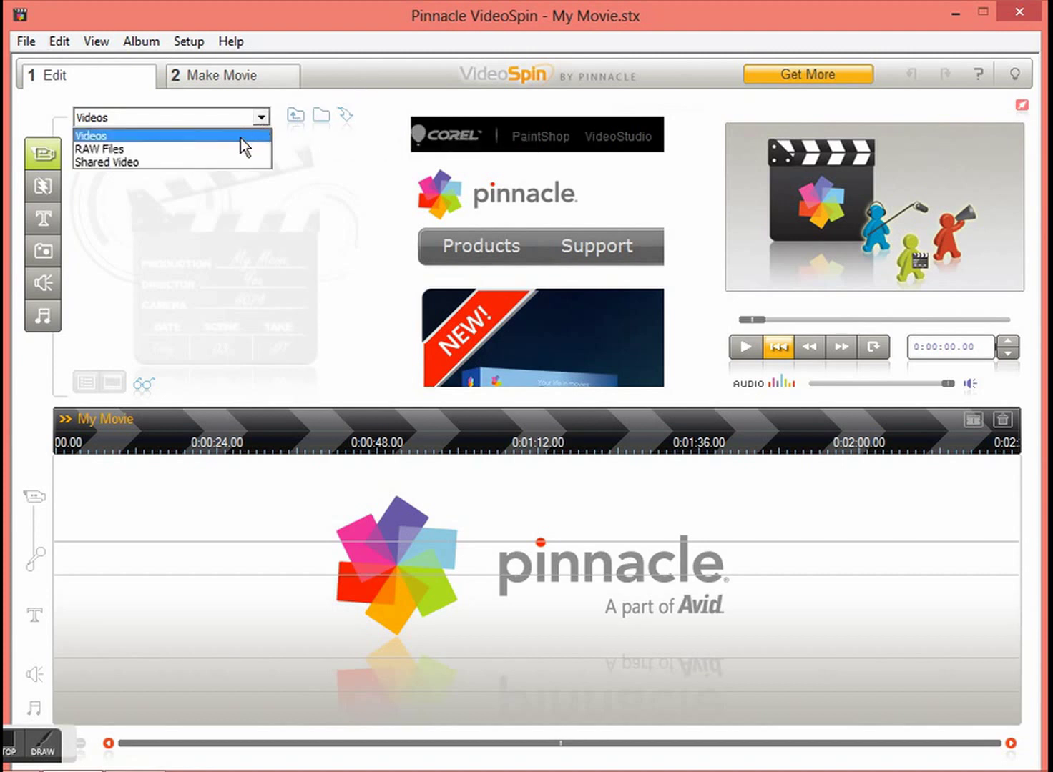
{"action": "left_click", "coordinate": [239, 148]}
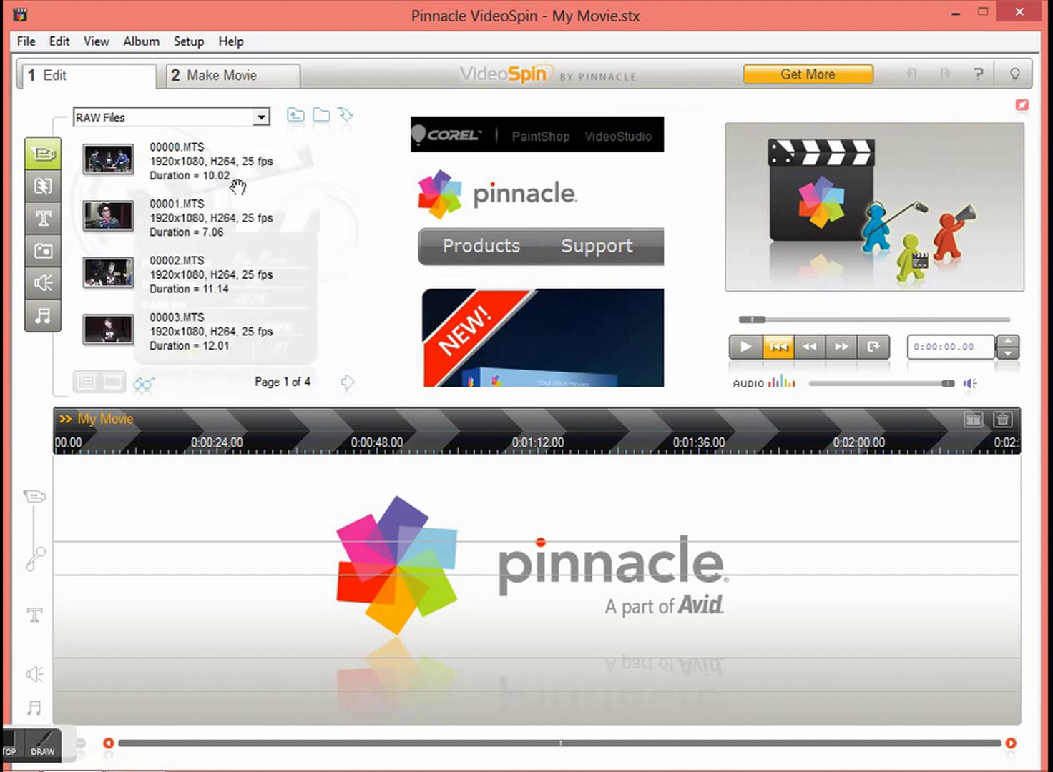
{"action": "left_click", "coordinate": [326, 118]}
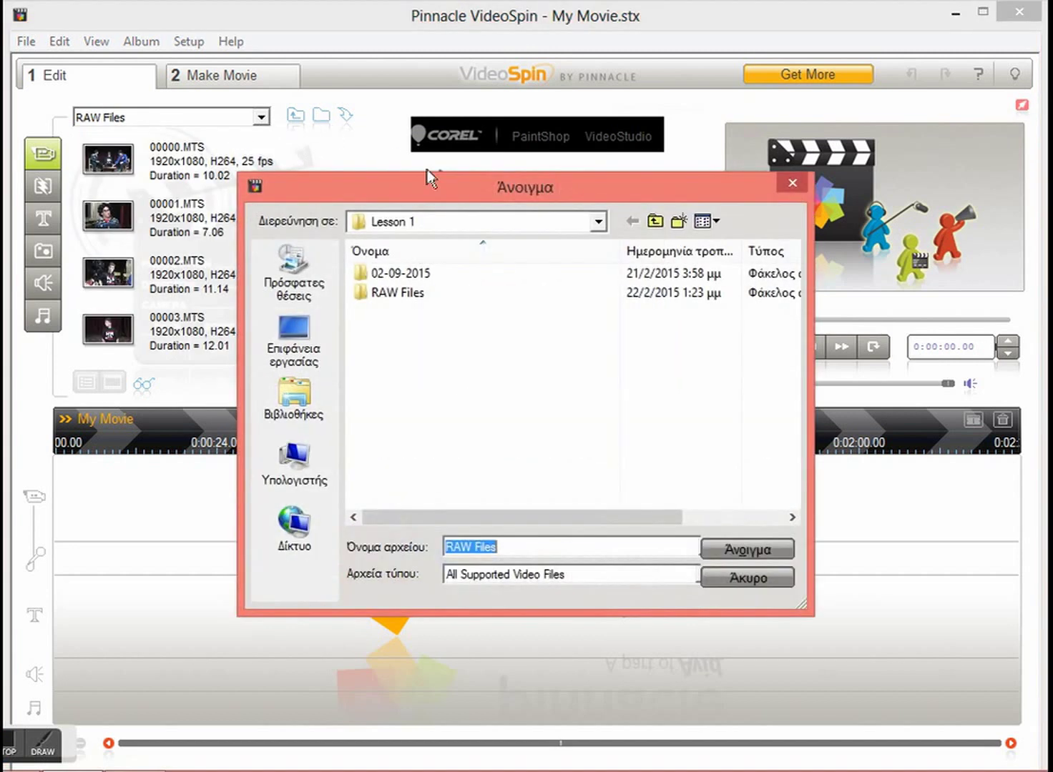
{"action": "left_click", "coordinate": [791, 184]}
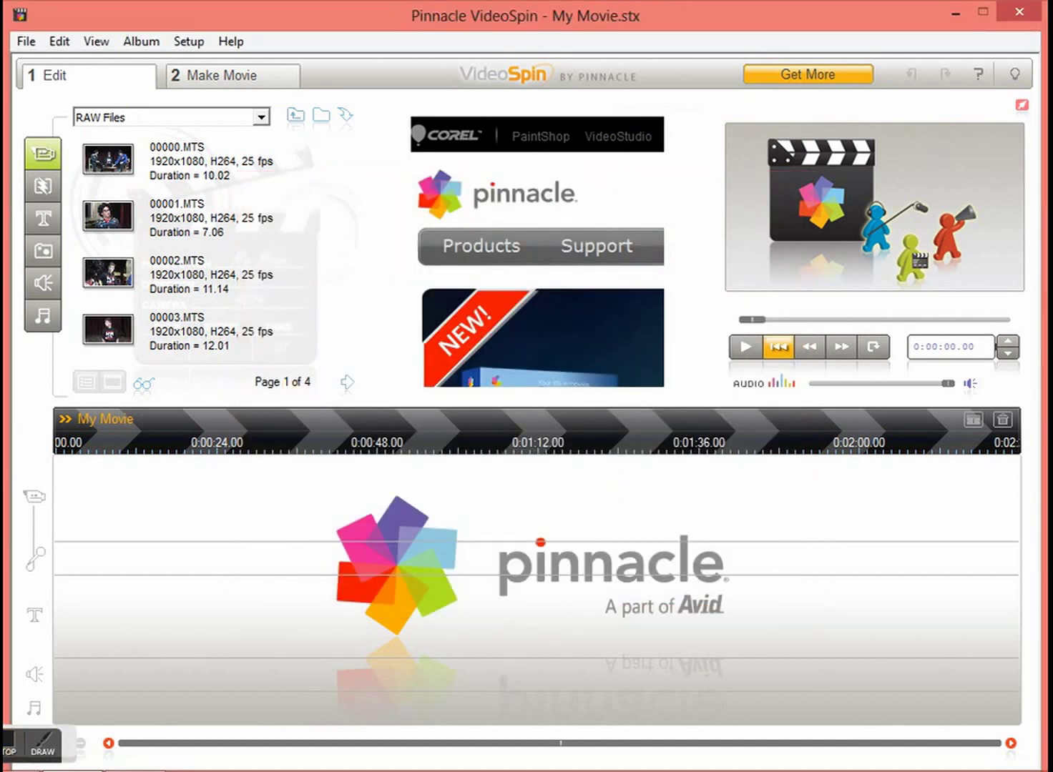
{"action": "mouse_move", "coordinate": [75, 762]}
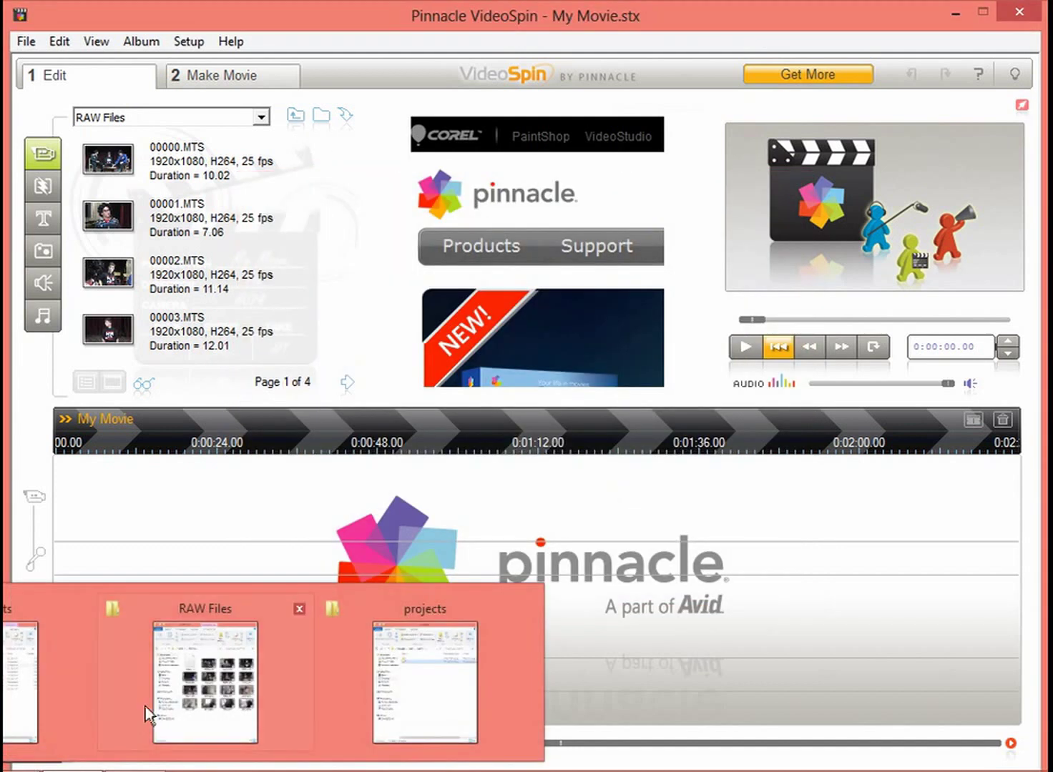
{"action": "left_click", "coordinate": [151, 703]}
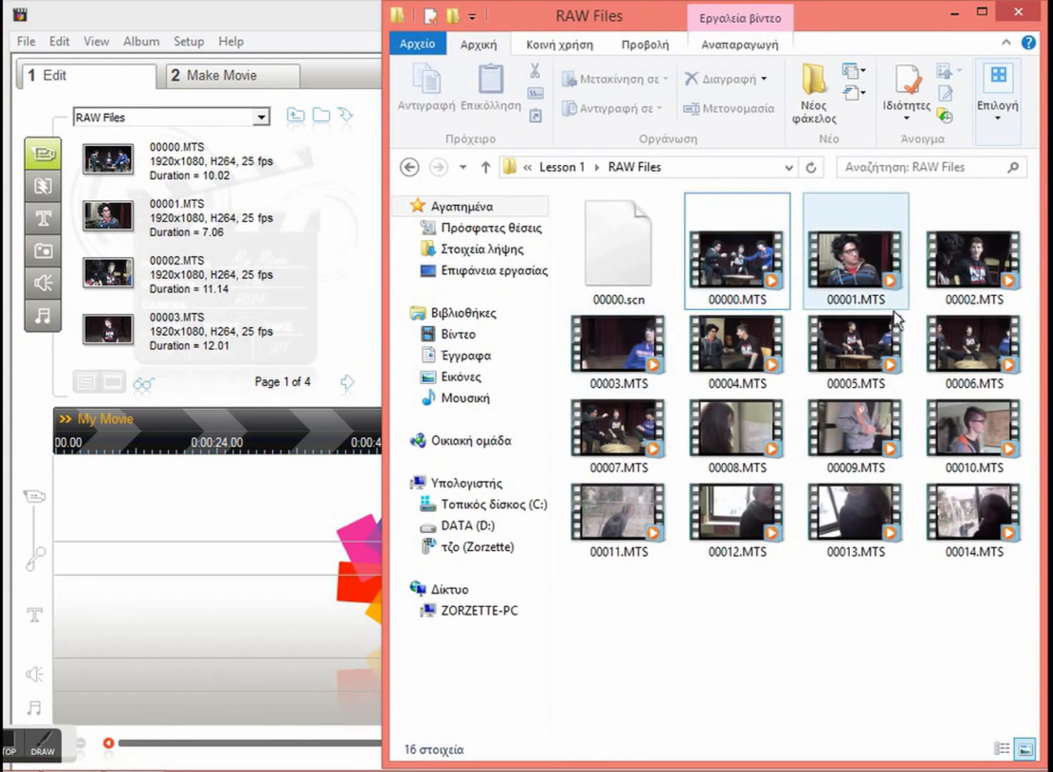
{"action": "left_click", "coordinate": [951, 338]}
{"action": "left_click", "coordinate": [769, 266]}
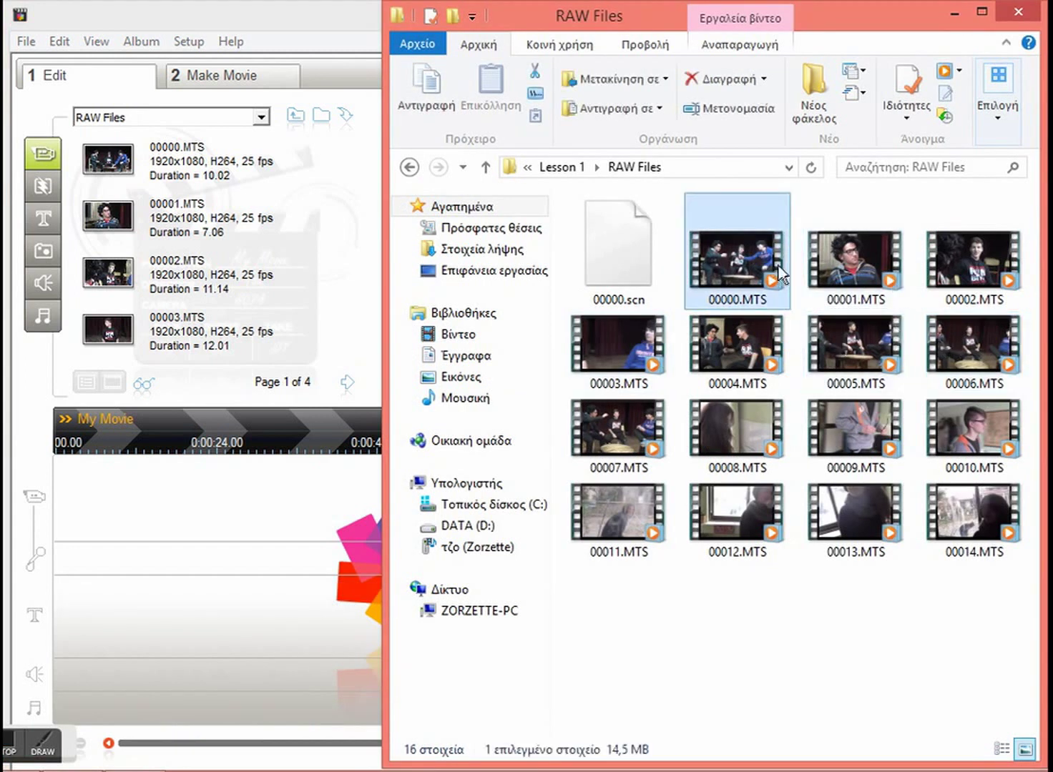
{"action": "left_click", "coordinate": [931, 353], "text": "shift"}
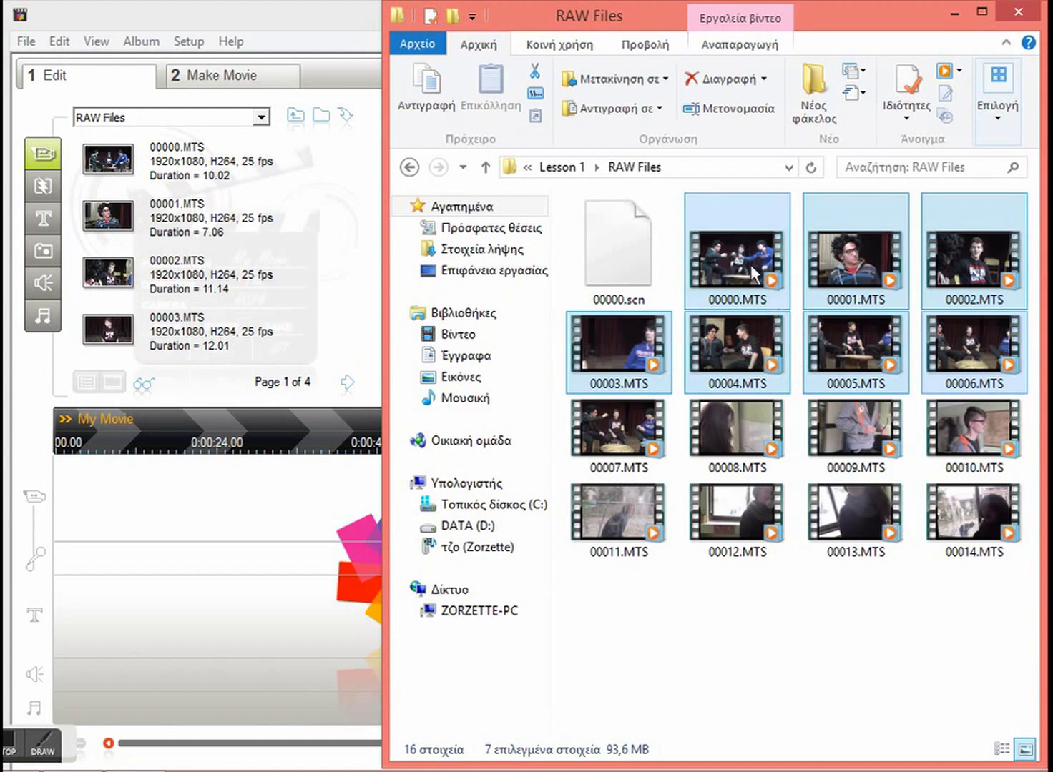
{"action": "mouse_move", "coordinate": [697, 276]}
{"action": "left_mouse_down"}
{"action": "mouse_move", "coordinate": [223, 289]}
{"action": "mouse_move", "coordinate": [453, 275]}
{"action": "mouse_move", "coordinate": [690, 216]}
{"action": "mouse_move", "coordinate": [711, 261]}
{"action": "left_mouse_up"}
{"action": "left_click", "coordinate": [954, 12]}
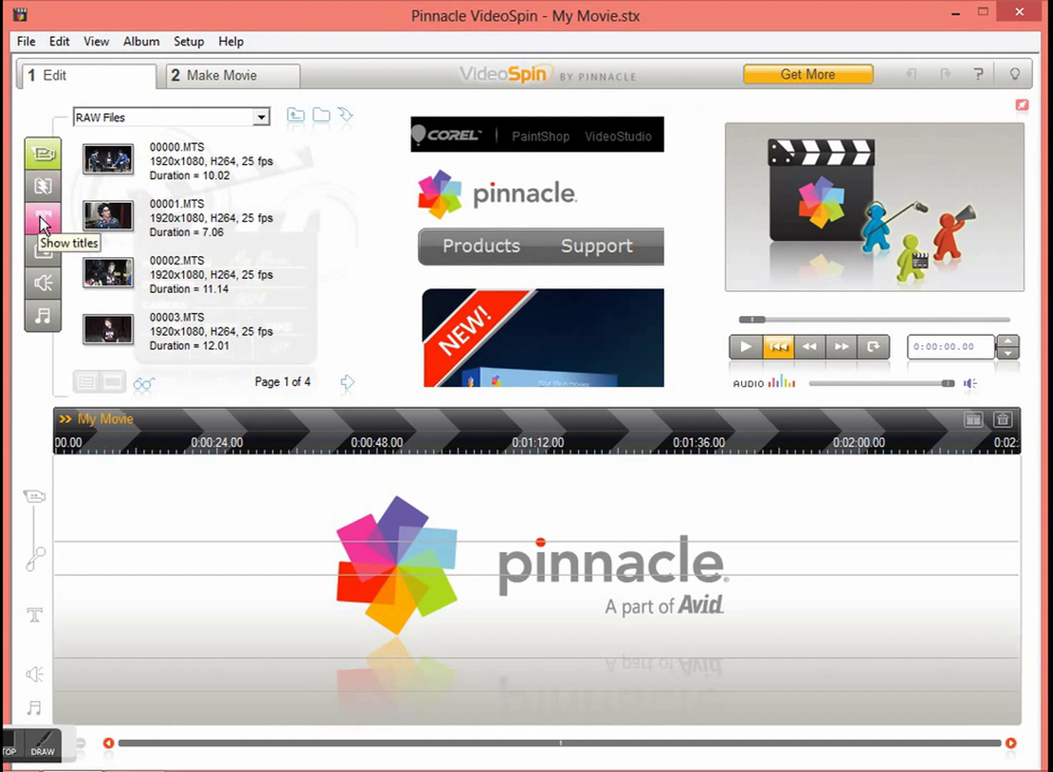
Preview first-page titles: Our Wedding, The Crazy Bunch, 50 Years and EXTREME.
{"action": "left_click", "coordinate": [41, 220]}
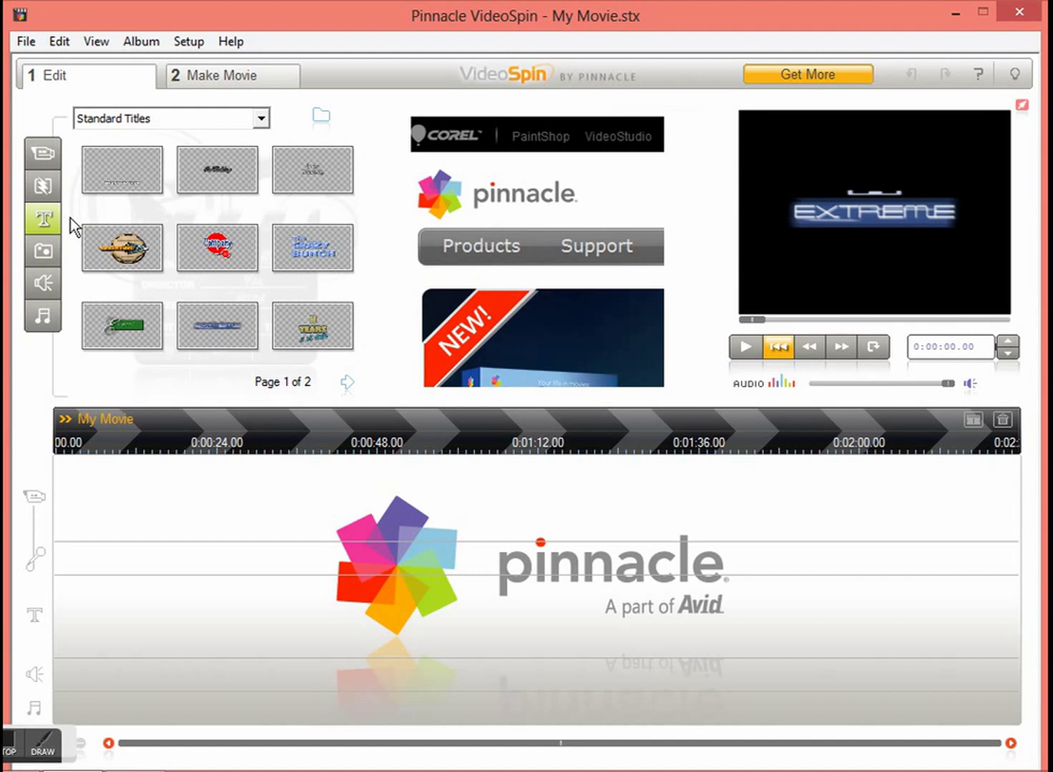
{"action": "left_click", "coordinate": [248, 178]}
{"action": "left_click", "coordinate": [302, 175]}
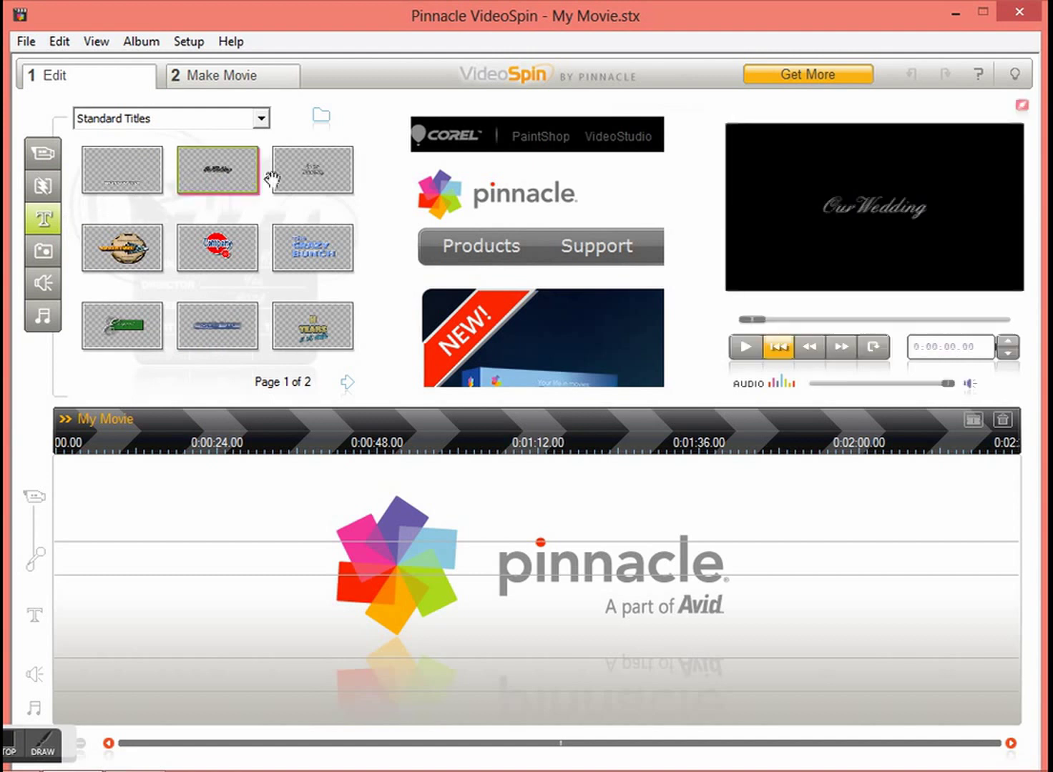
{"action": "left_click", "coordinate": [304, 250]}
{"action": "left_click", "coordinate": [308, 322]}
{"action": "left_click", "coordinate": [229, 327]}
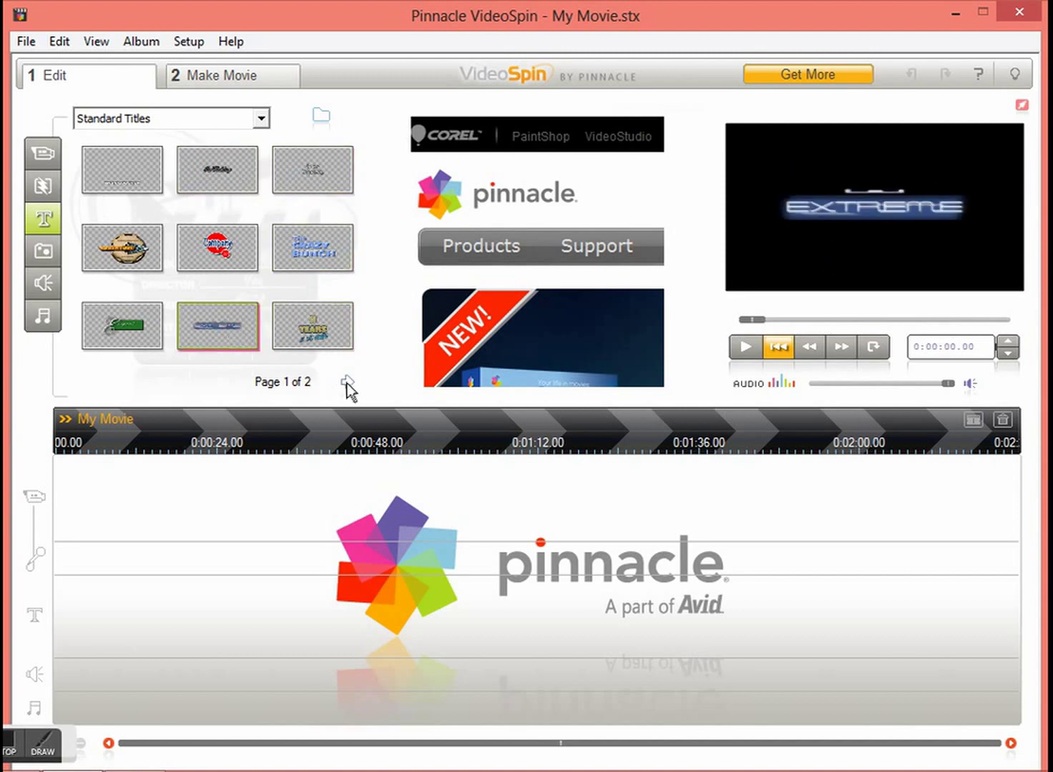
Preview second-page titles: ZEN, WILDWEST, Tough Guys, Good Times, MOVIEMAKING CRAZINESS!
{"action": "left_click", "coordinate": [346, 383]}
{"action": "left_click", "coordinate": [301, 323]}
{"action": "left_click", "coordinate": [232, 326]}
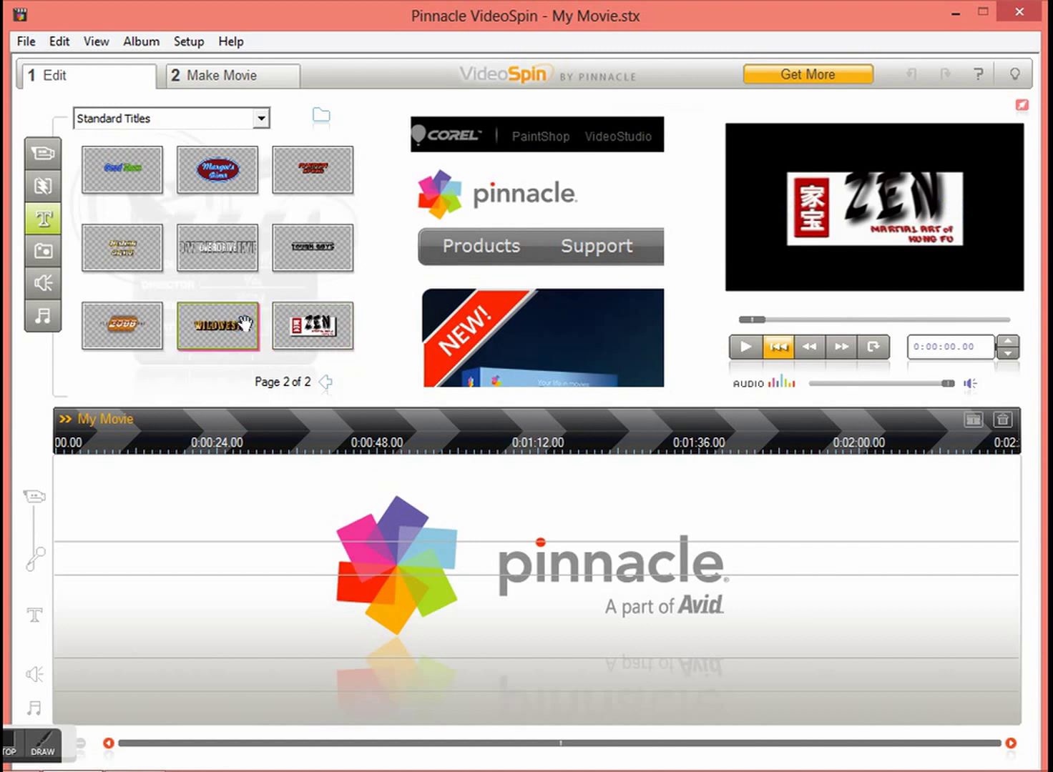
{"action": "left_click", "coordinate": [312, 249]}
{"action": "left_click", "coordinate": [122, 174]}
{"action": "left_click", "coordinate": [123, 246]}
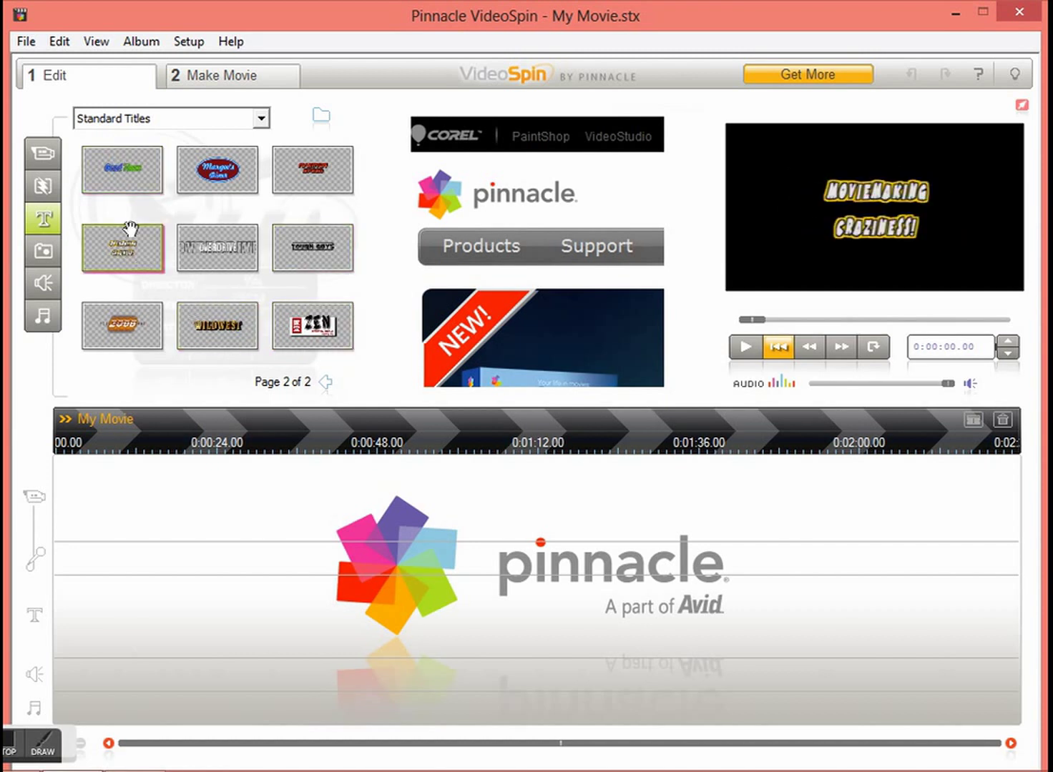
Place the Snow Boarding title from the first page at the timeline start.
{"action": "left_click", "coordinate": [321, 387]}
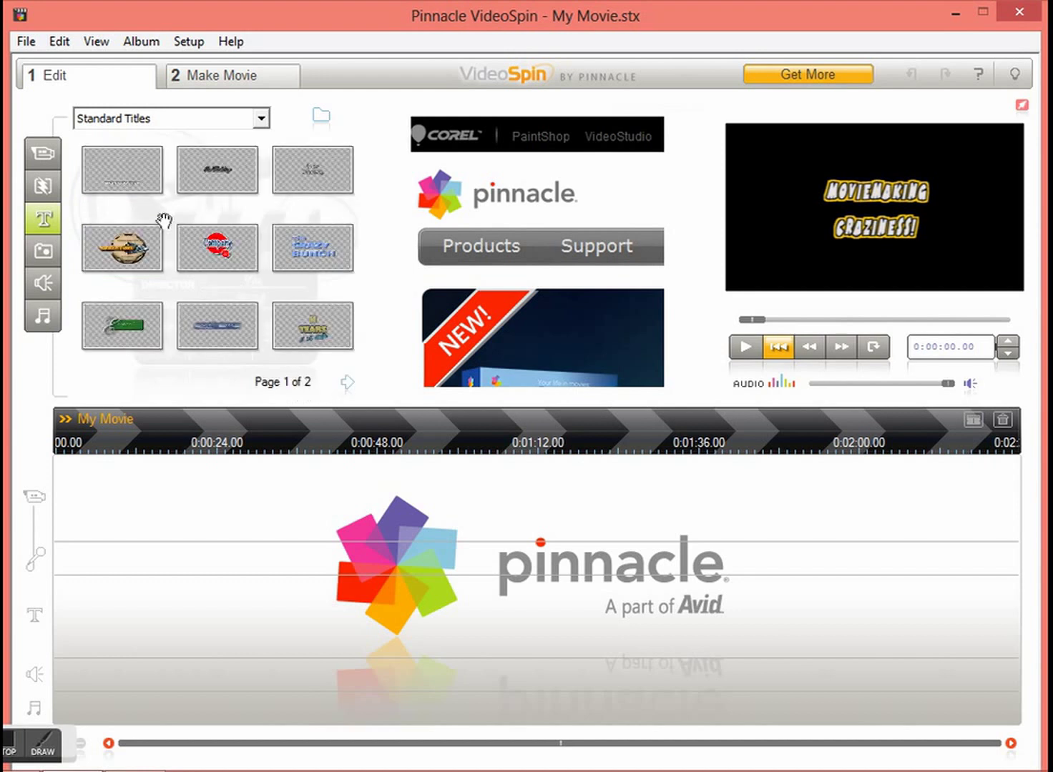
{"action": "left_click", "coordinate": [304, 169]}
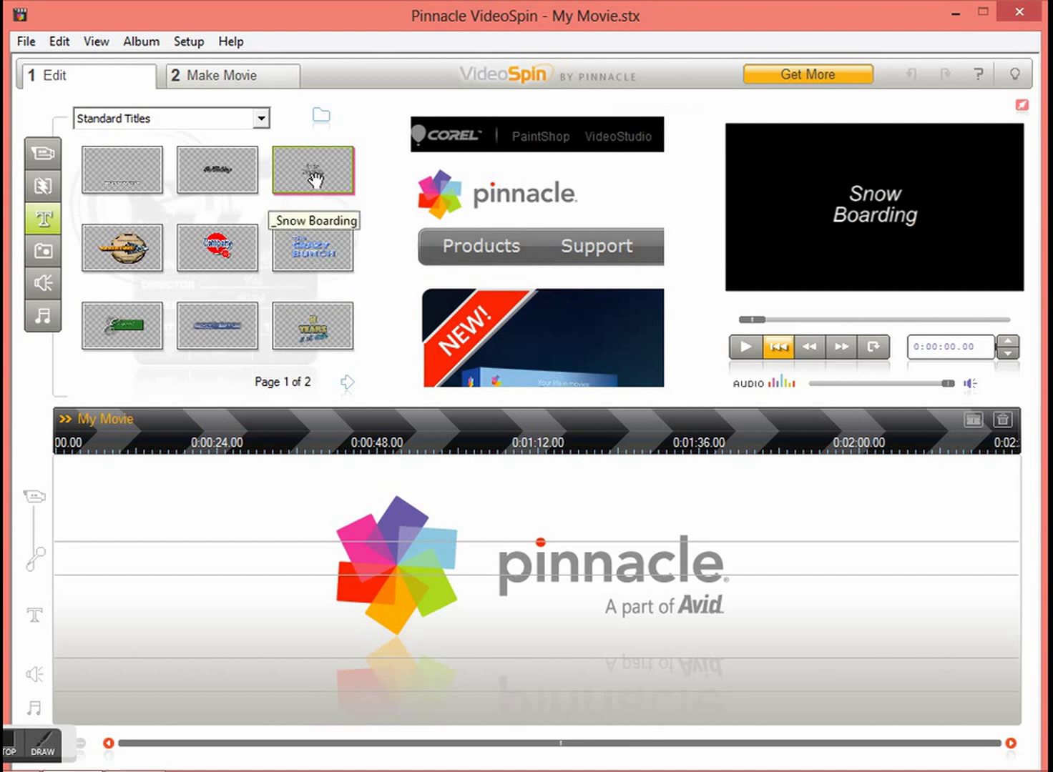
{"action": "left_click_drag", "start_coordinate": [314, 175], "coordinate": [76, 515]}
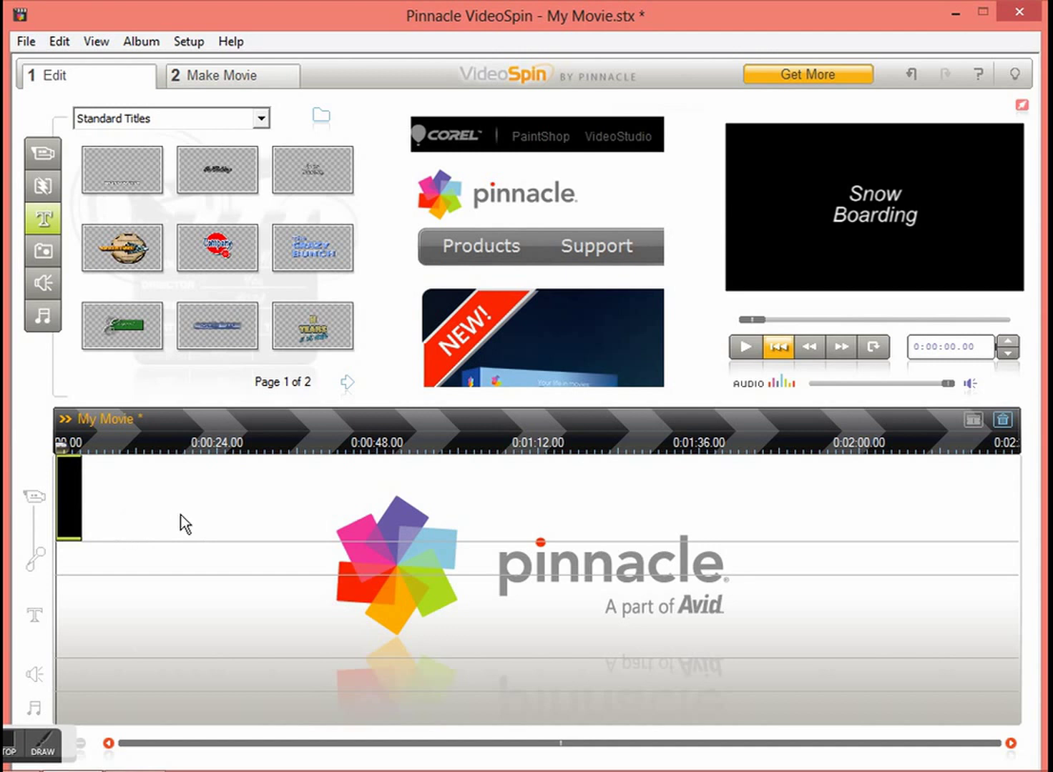
Edit the title clip and set both text lines to Calibri.
{"action": "double_click", "coordinate": [68, 500]}
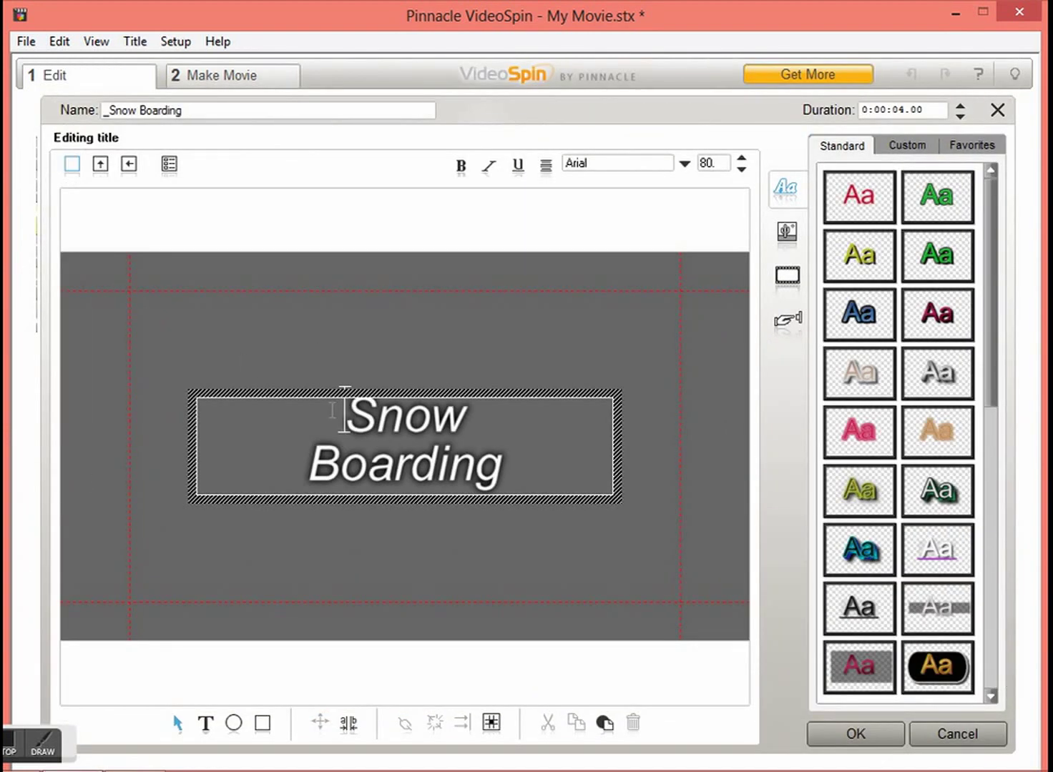
{"action": "left_click_drag", "start_coordinate": [344, 408], "coordinate": [502, 464]}
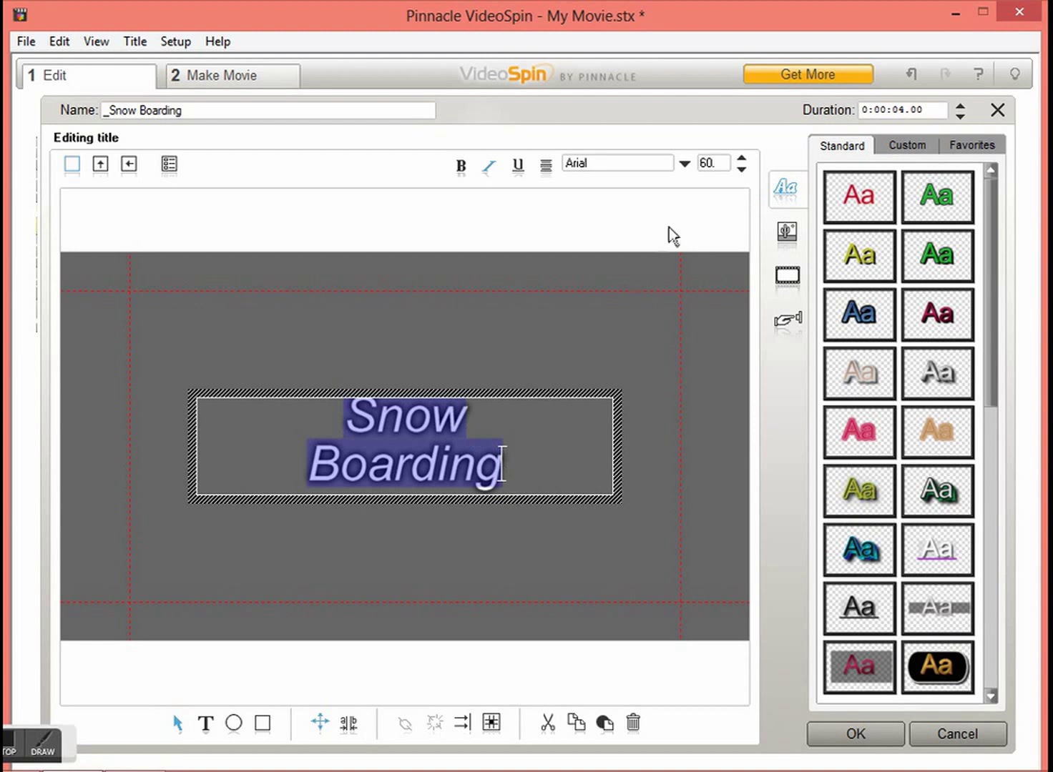
{"action": "left_click", "coordinate": [683, 166]}
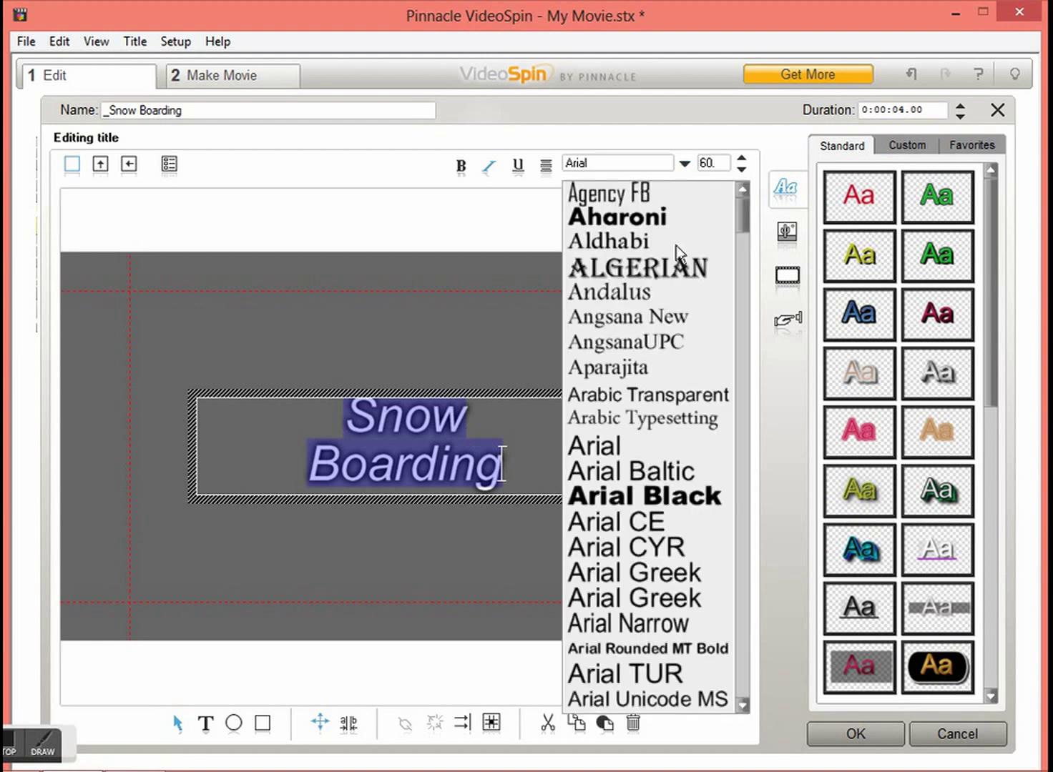
{"action": "left_click_drag", "start_coordinate": [740, 223], "coordinate": [674, 289]}
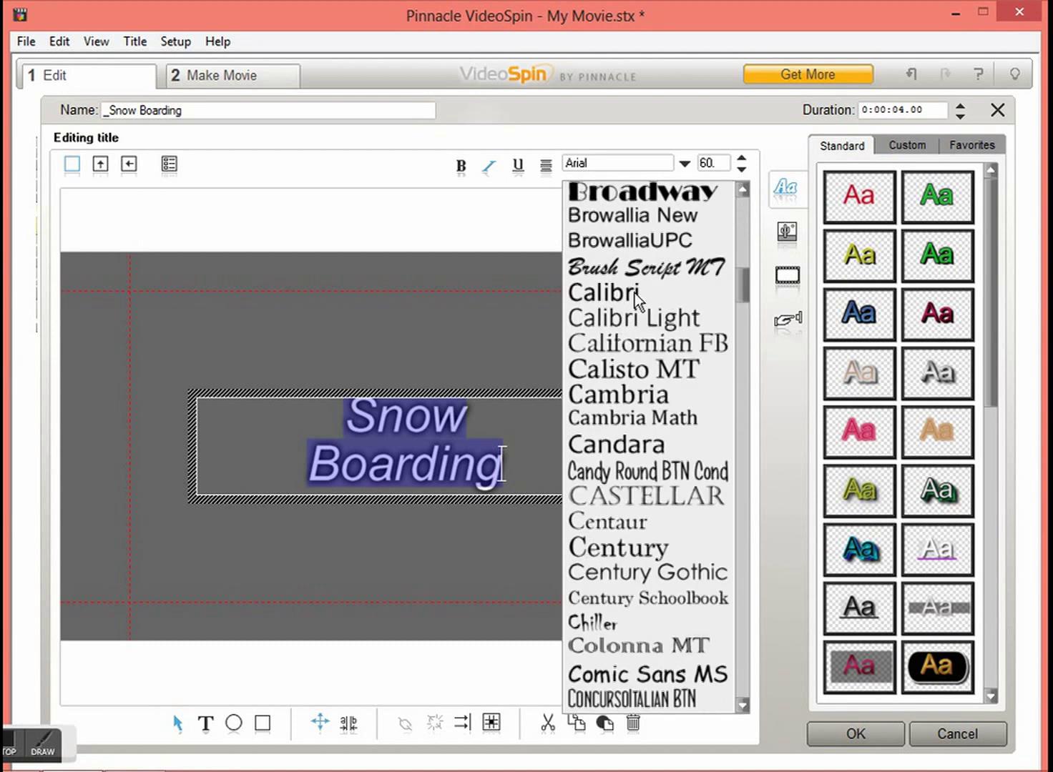
{"action": "left_click", "coordinate": [634, 293]}
Shrink the title text to size 24 and delete the Snow Boarding wording.
{"action": "left_click", "coordinate": [740, 168]}
{"action": "left_click", "coordinate": [741, 168]}
{"action": "left_click", "coordinate": [741, 169]}
{"action": "left_click", "coordinate": [741, 169]}
{"action": "left_click", "coordinate": [740, 168]}
{"action": "left_click", "coordinate": [741, 169]}
{"action": "left_click", "coordinate": [740, 168]}
{"action": "left_click", "coordinate": [741, 168]}
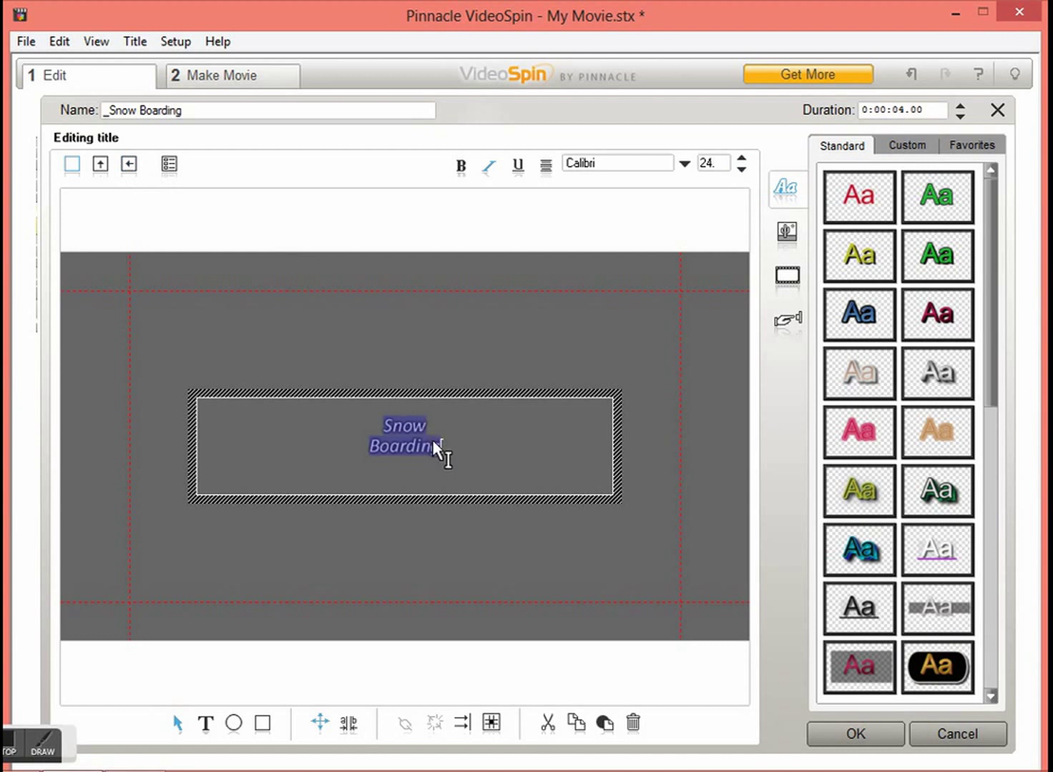
{"action": "key", "text": "Delete"}
Type Greek lines 'Γενικό Λύκειο Βελβεντού', 'Τάξη:Α2' and 'Ερευνητική Εργασία: ""'.
{"action": "type", "text": "Γενικό Λύκειο Βελβεντού"}
{"action": "key", "text": "Return"}
{"action": "type", "text": "Τάξη"}
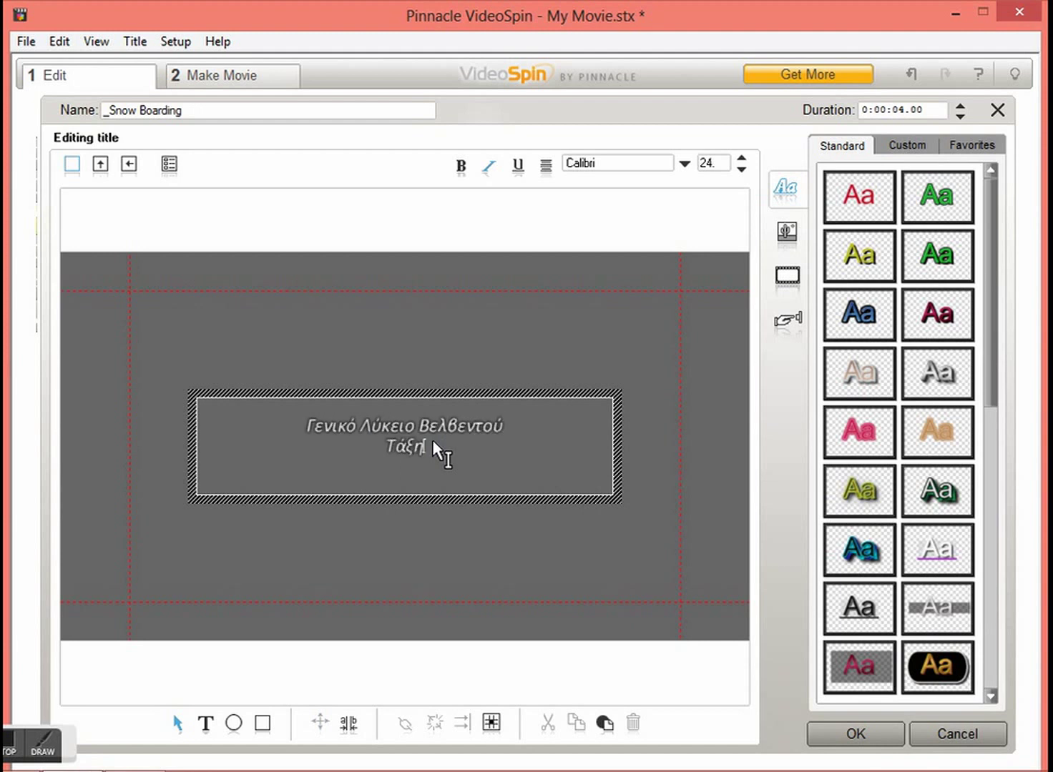
{"action": "type", "text": ":"}
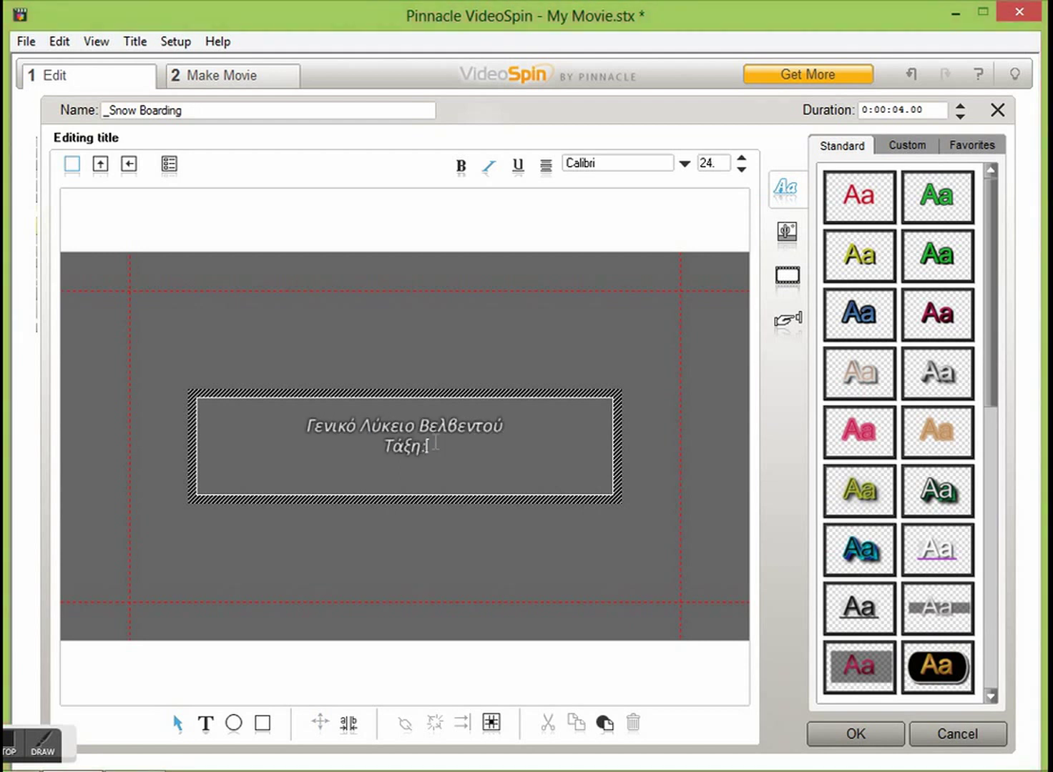
{"action": "type", "text": "Α2"}
{"action": "key", "text": "Return"}
{"action": "type", "text": "Ερευνητική Εργασία: \"\""}
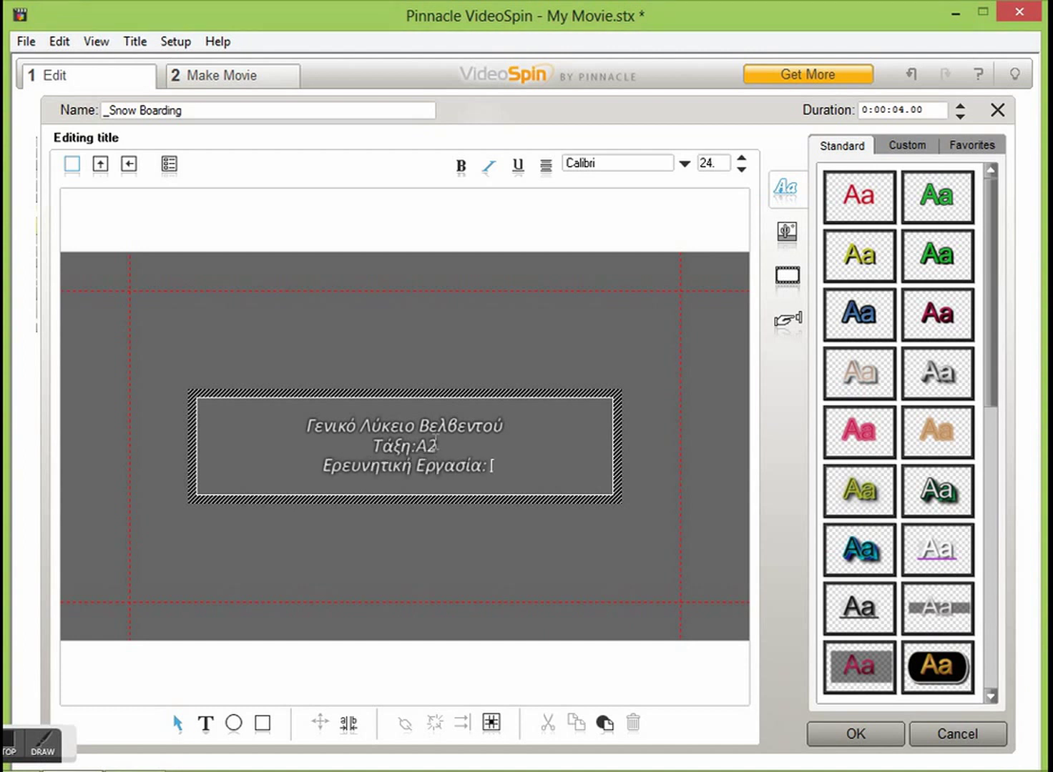
{"action": "key", "text": "Left"}
Add 'Το σκάμε και γελάμε!' plus English lines General Lyceum of Velvendos, Class: A2, Project: Laugh Out Loud!
{"action": "type", "text": "Το σκάμε και γελάμε!\" G"}
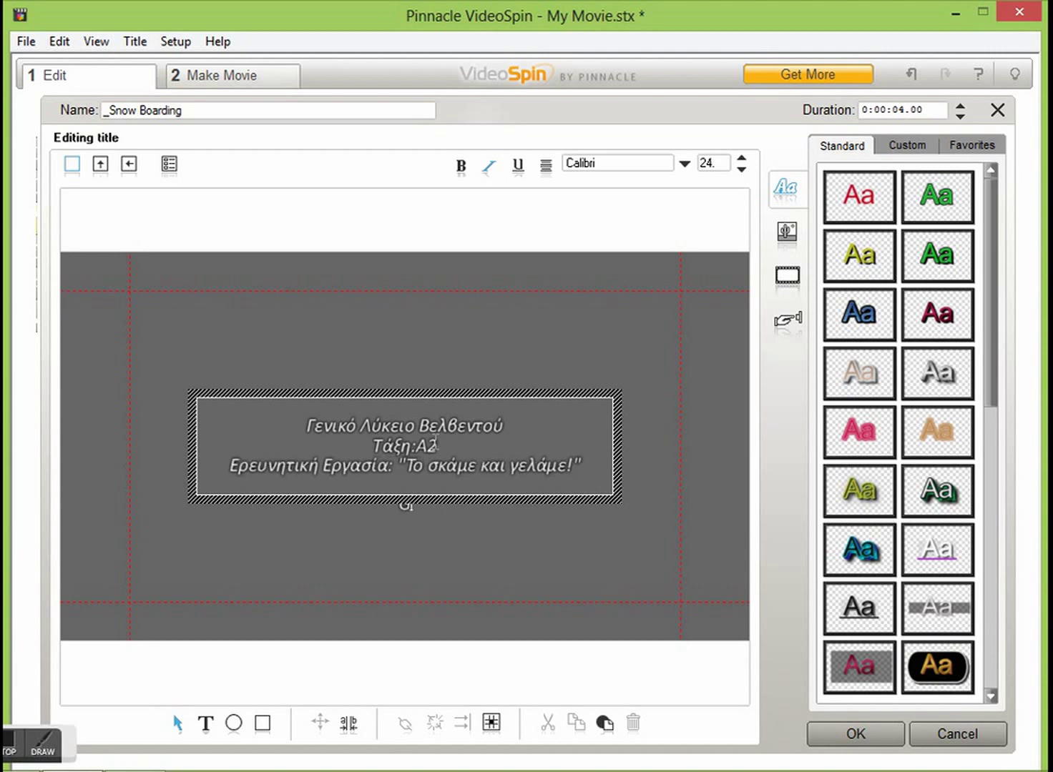
{"action": "type", "text": "eneral Lyceum"}
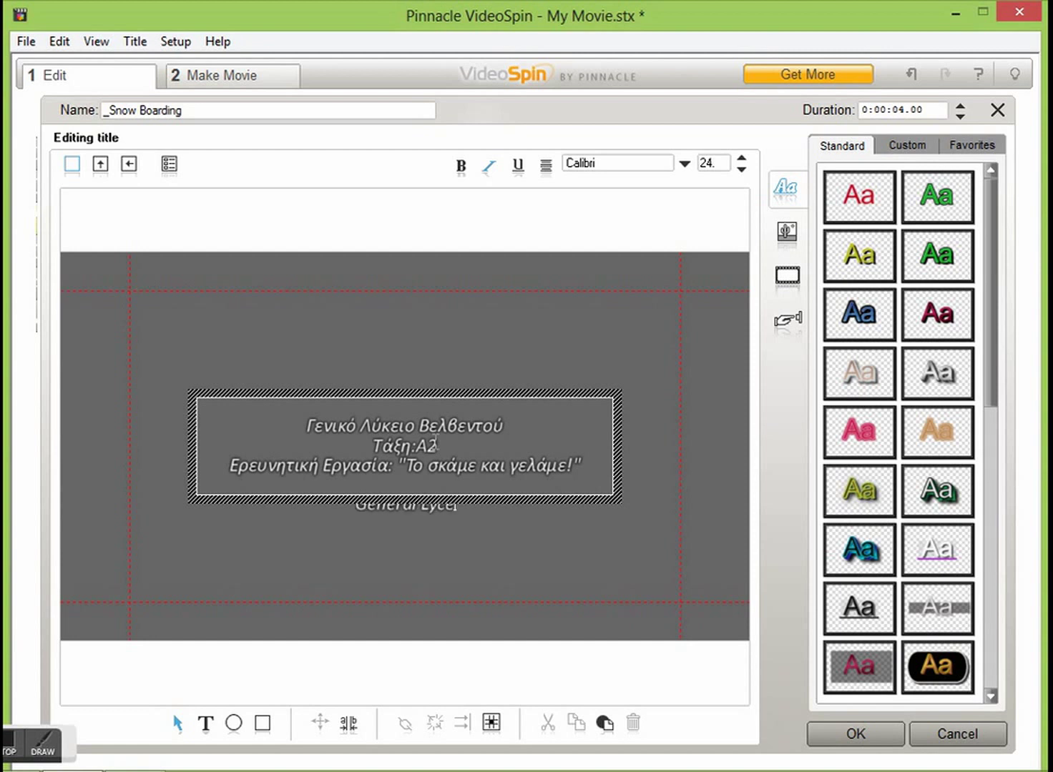
{"action": "type", "text": " of Velvendos"}
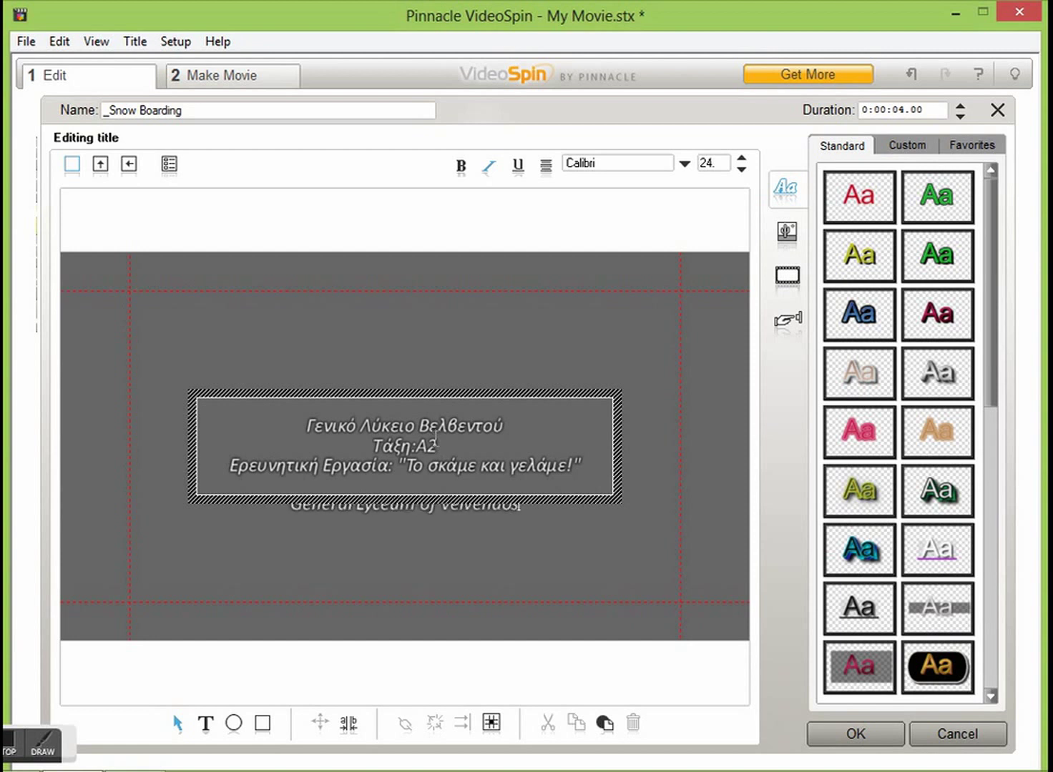
{"action": "key", "text": "Return"}
{"action": "type", "text": "Class:"}
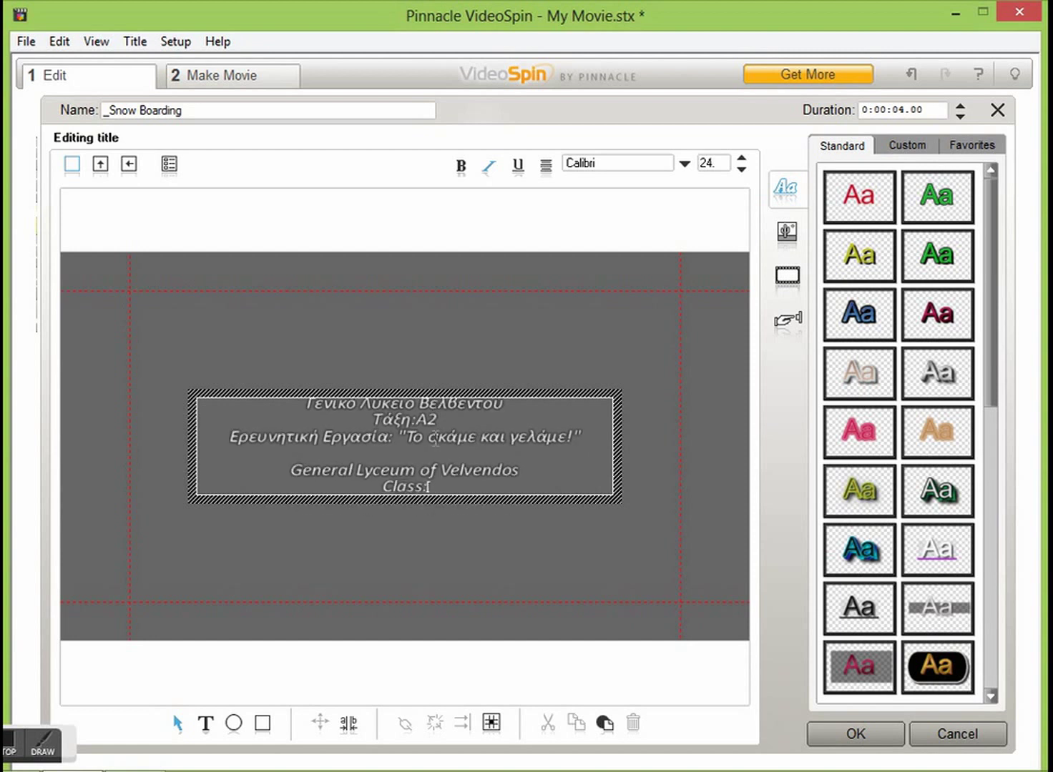
{"action": "type", "text": " A2"}
{"action": "key", "text": "Return"}
{"action": "type", "text": "Project: \"\"Laugh Out Loud"}
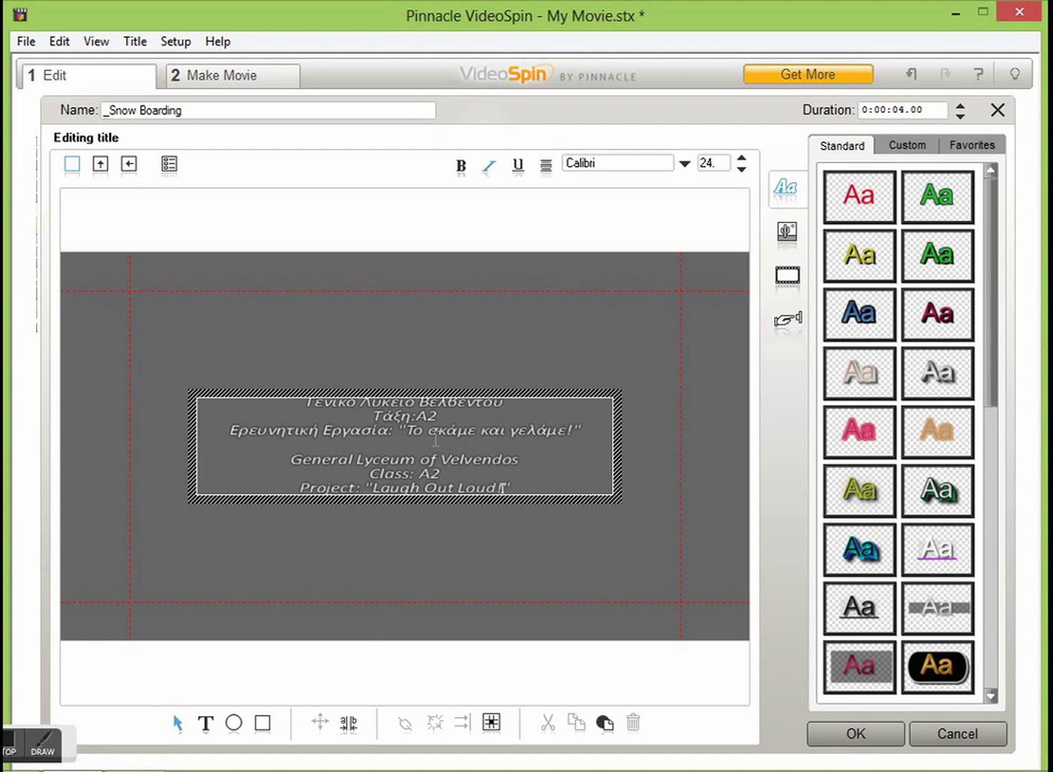
{"action": "type", "text": "!"}
{"action": "left_click", "coordinate": [415, 417]}
{"action": "left_click", "coordinate": [491, 719]}
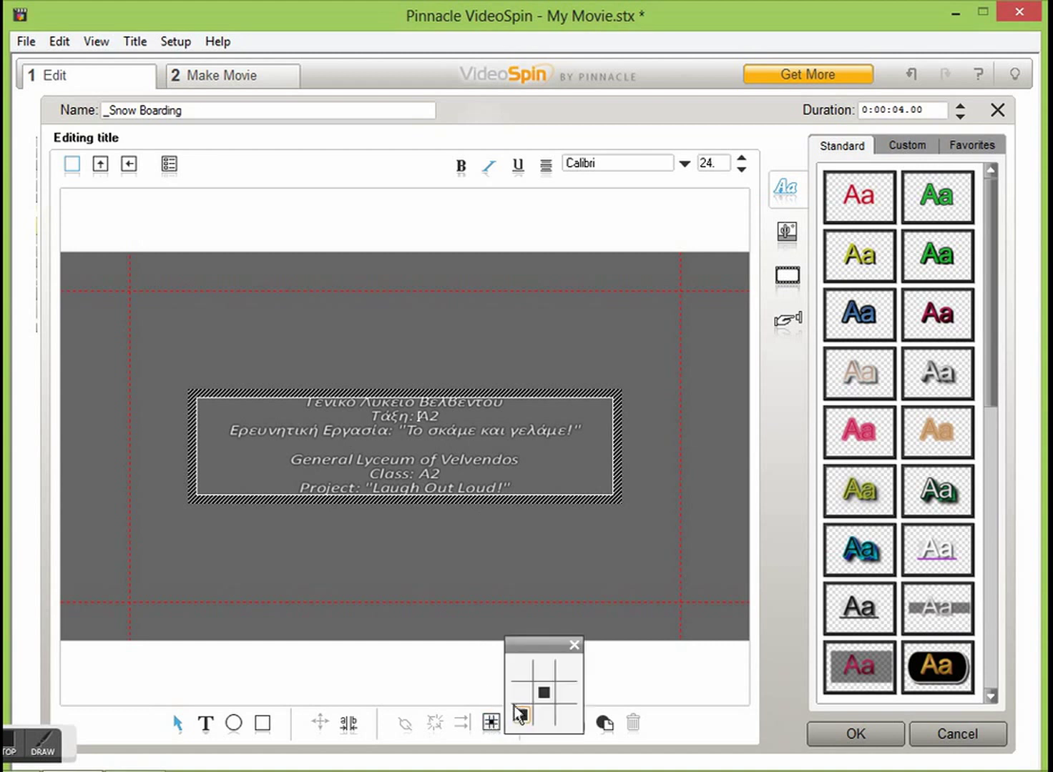
{"action": "left_click", "coordinate": [524, 677]}
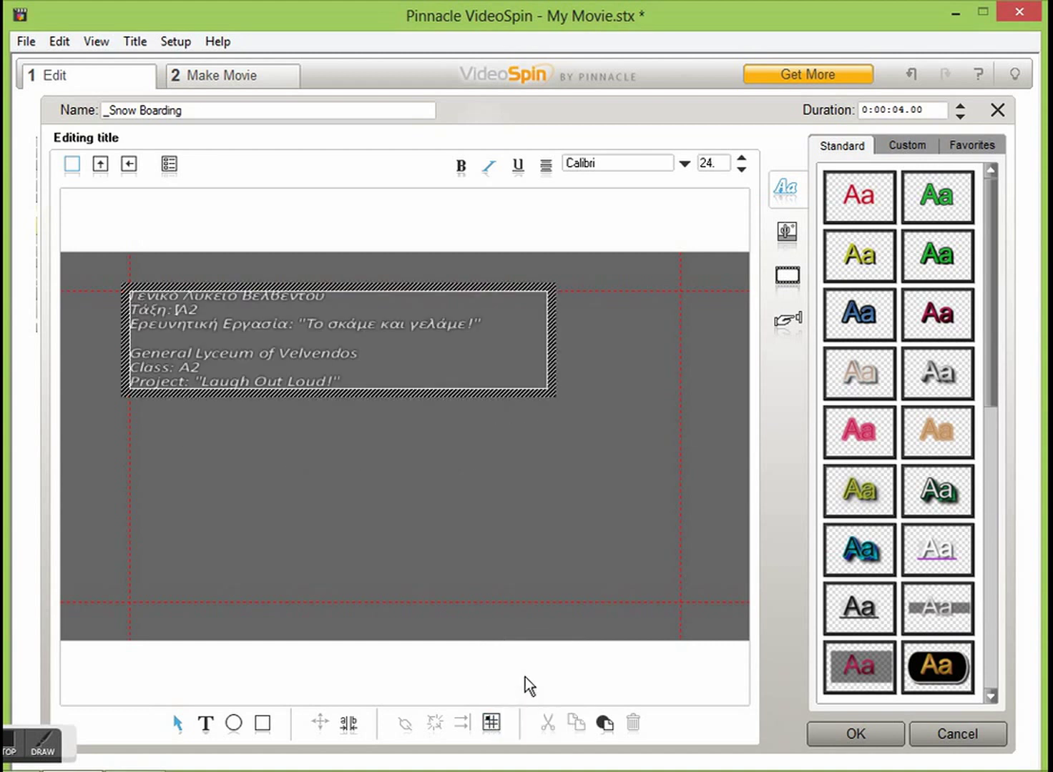
{"action": "left_click", "coordinate": [500, 724]}
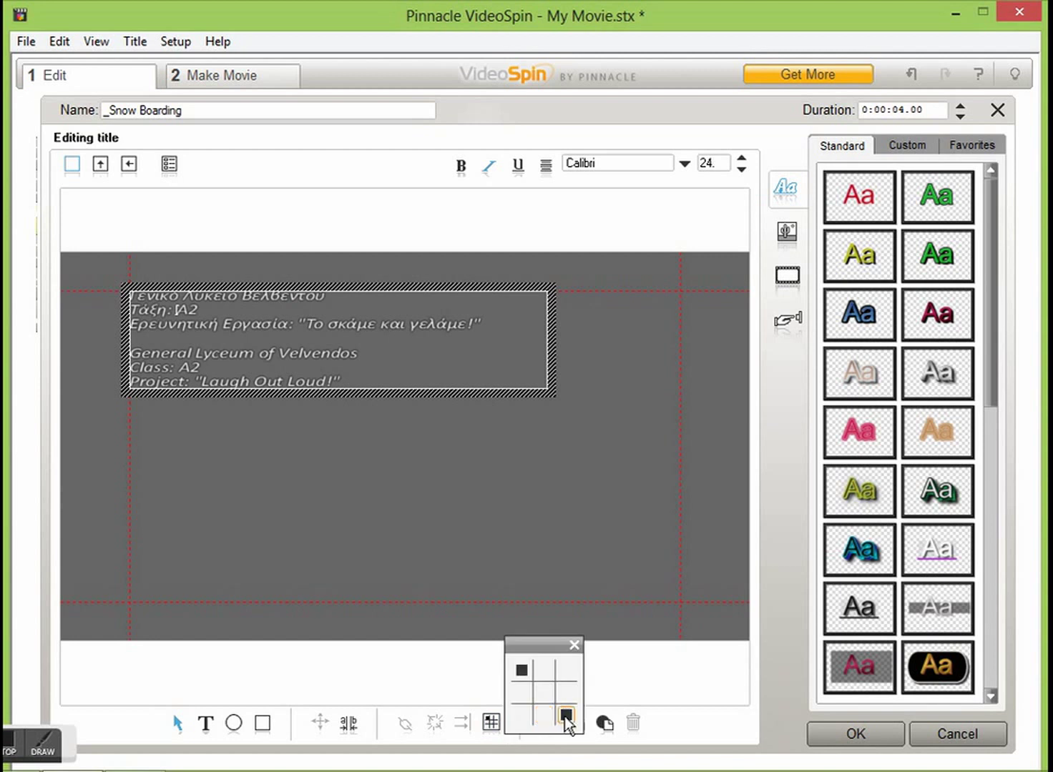
{"action": "left_click", "coordinate": [546, 694]}
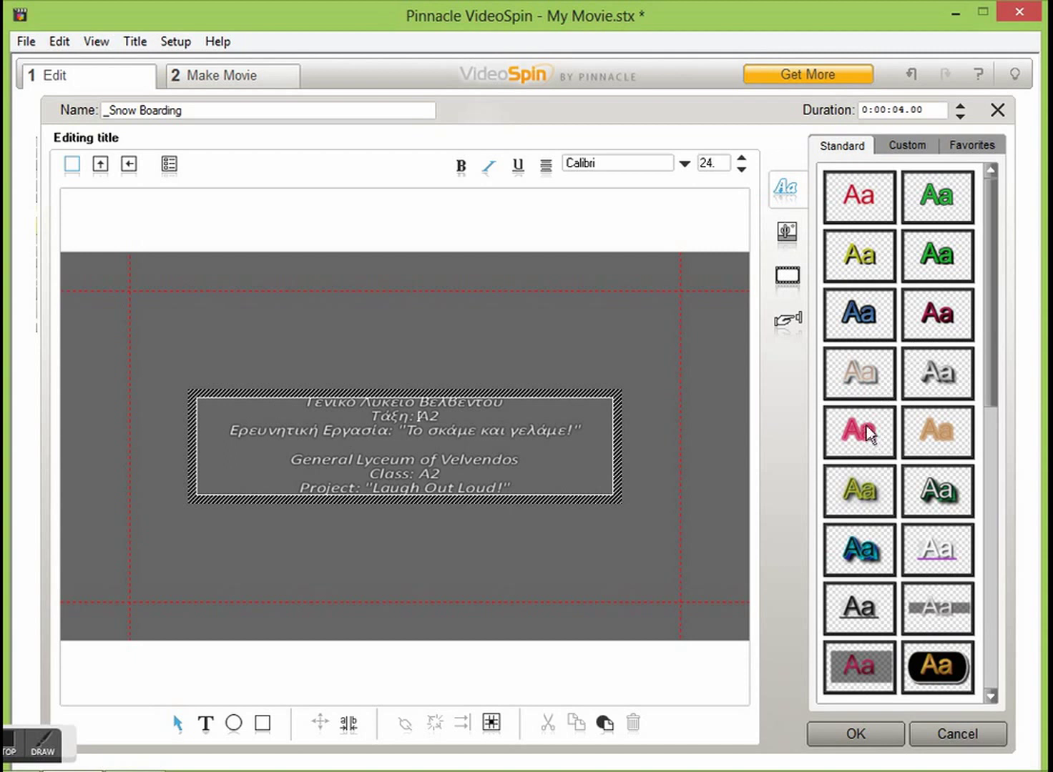
Try grey, peach, pink, yellow-green, blue and boxed looks, then settle on plain red text.
{"action": "left_click", "coordinate": [866, 381]}
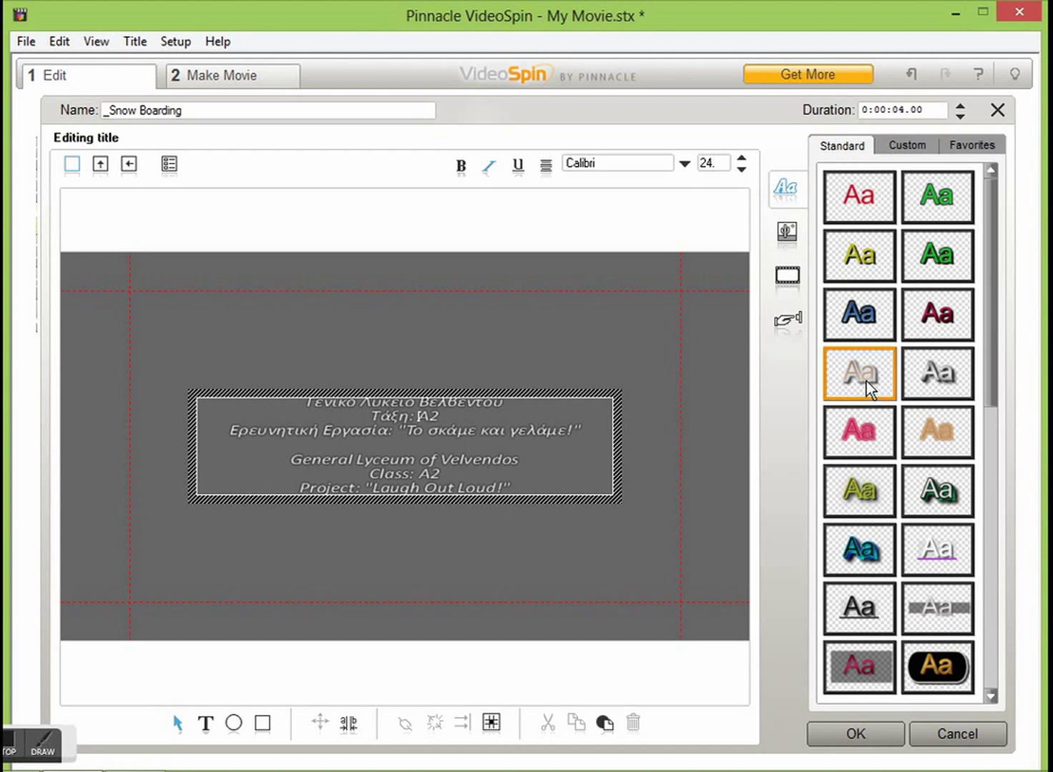
{"action": "left_click", "coordinate": [563, 393]}
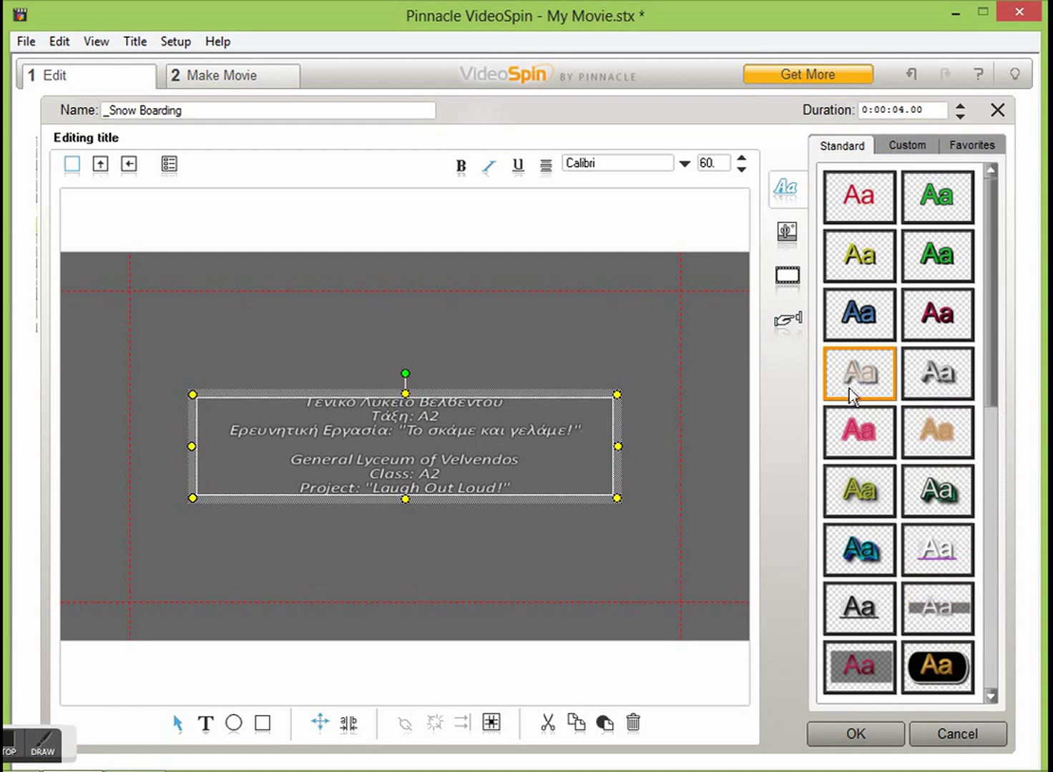
{"action": "left_click", "coordinate": [853, 369]}
{"action": "left_click", "coordinate": [923, 379]}
{"action": "left_click", "coordinate": [929, 430]}
{"action": "left_click", "coordinate": [877, 432]}
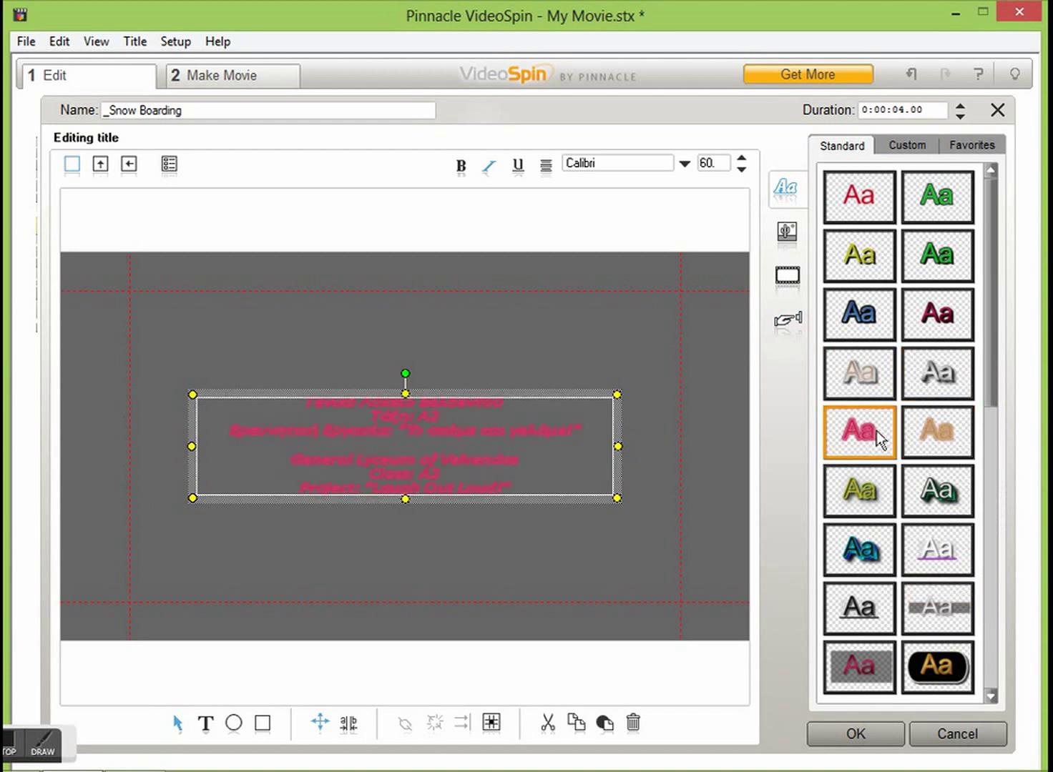
{"action": "left_click", "coordinate": [885, 493]}
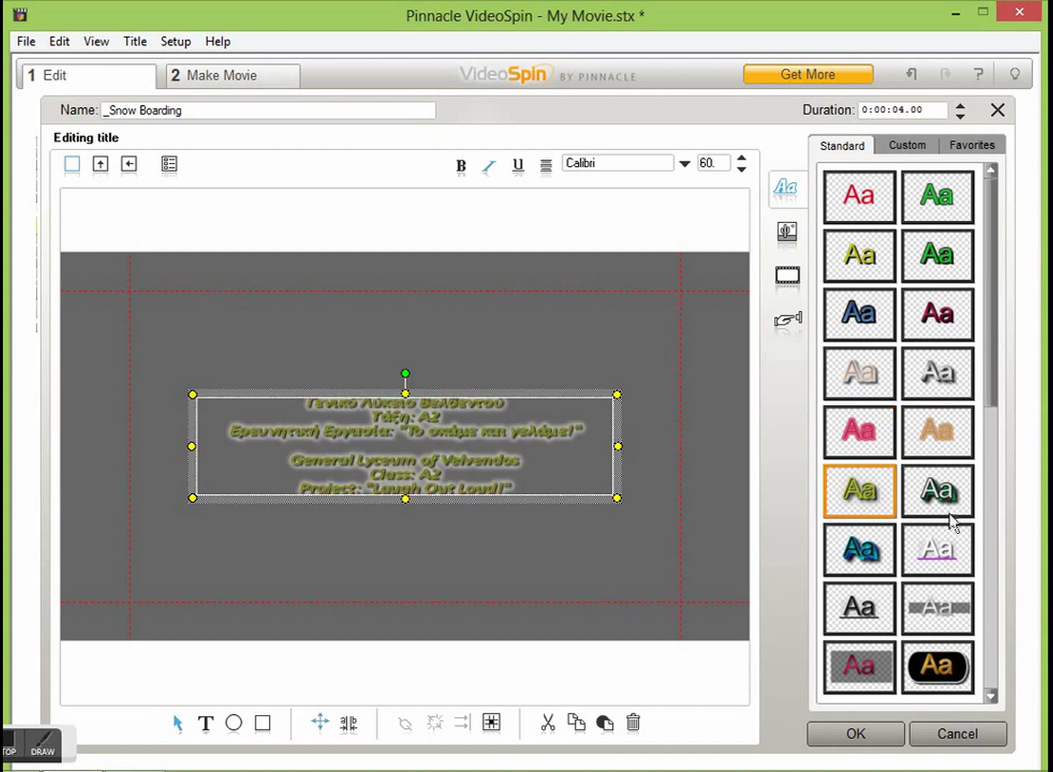
{"action": "left_click", "coordinate": [946, 557]}
{"action": "left_click", "coordinate": [878, 557]}
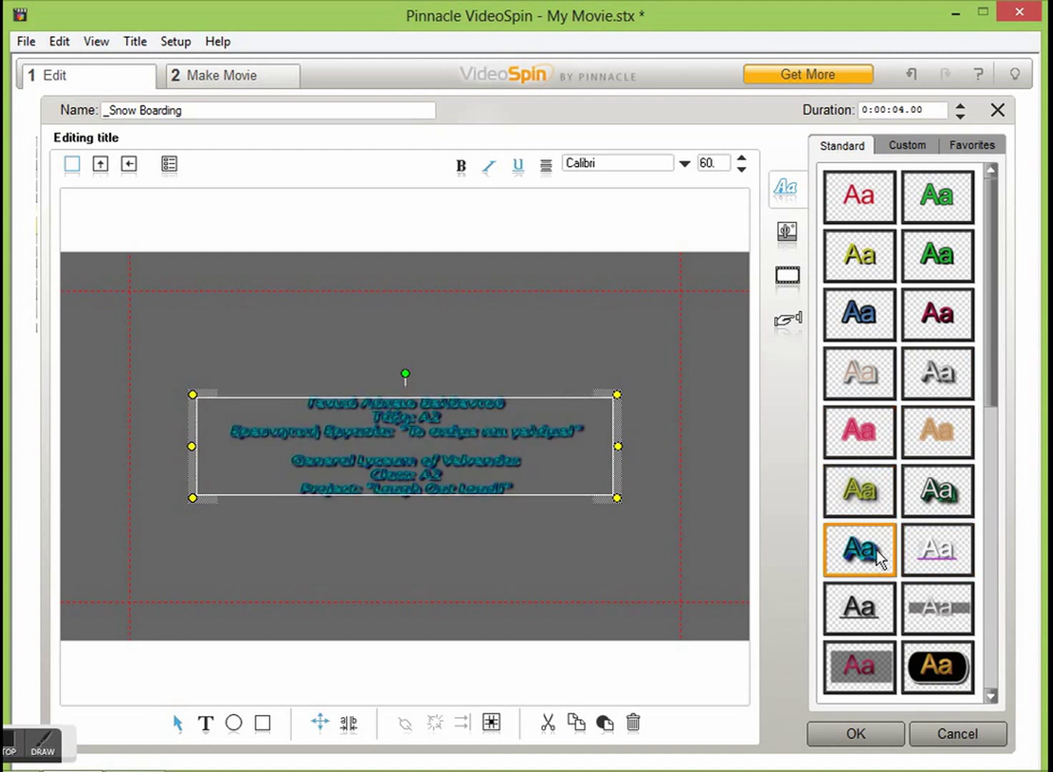
{"action": "left_click", "coordinate": [857, 678]}
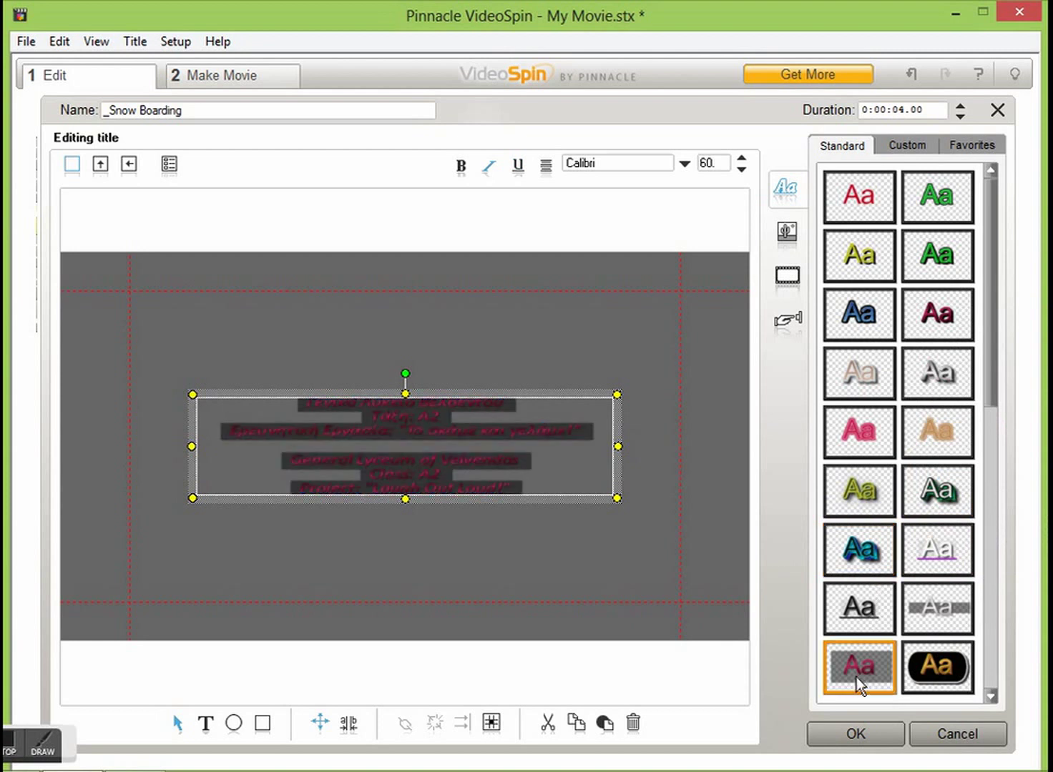
{"action": "left_click", "coordinate": [873, 214]}
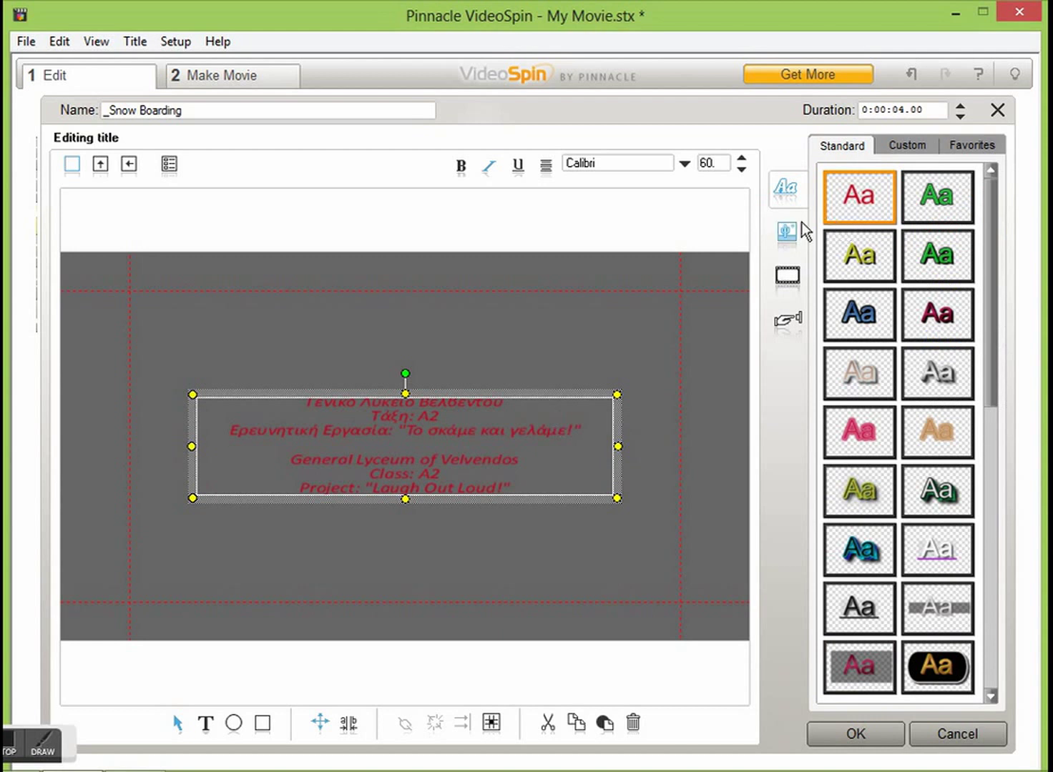
Glance at the Custom and Favorites looks, then bring up the background choices.
{"action": "left_click", "coordinate": [890, 151]}
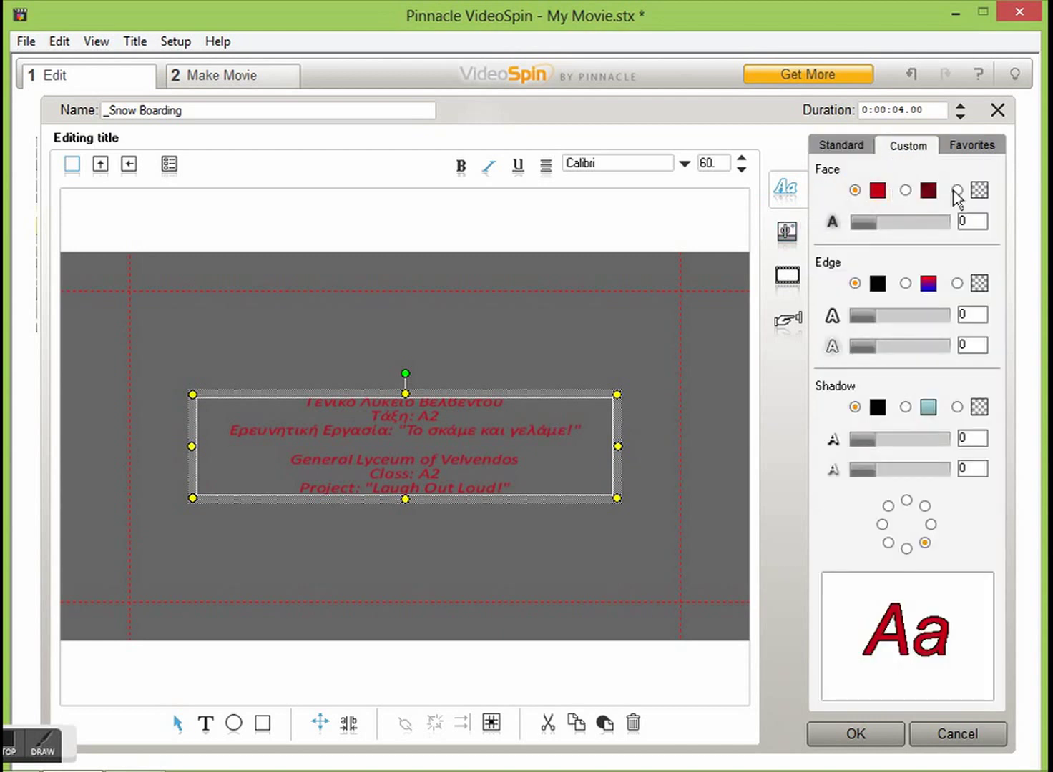
{"action": "left_click", "coordinate": [958, 145]}
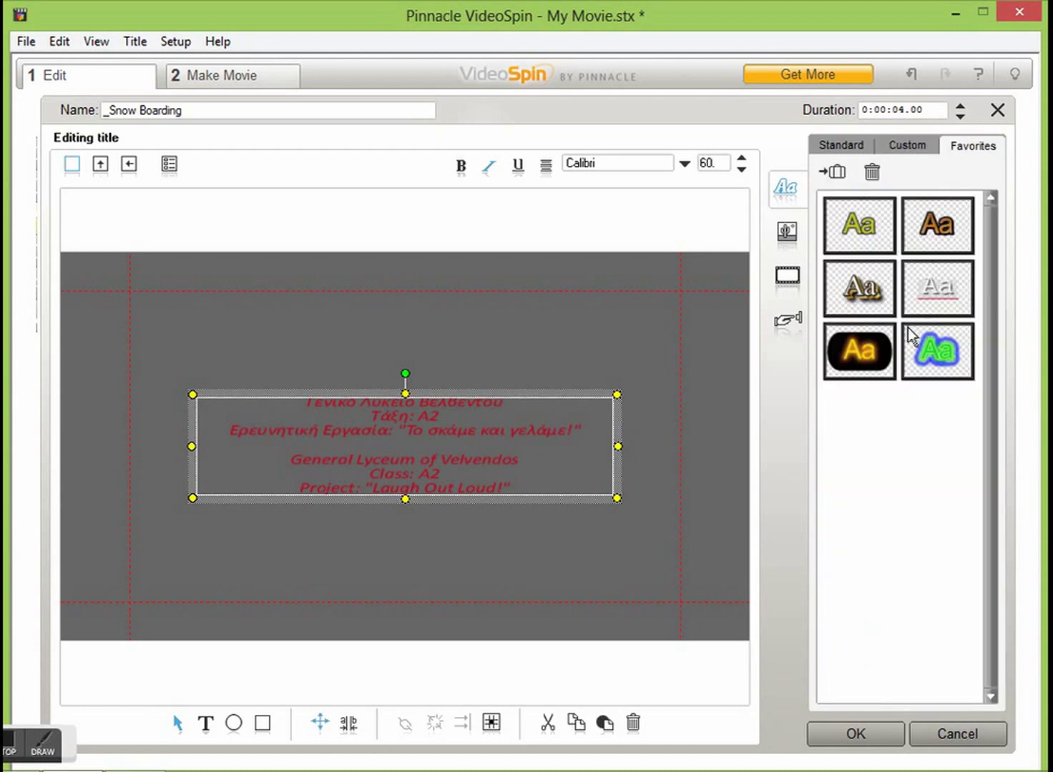
{"action": "left_click", "coordinate": [790, 232]}
Try orange blurred, black starry and white speckled backgrounds, then set it Transparent.
{"action": "left_click", "coordinate": [881, 244]}
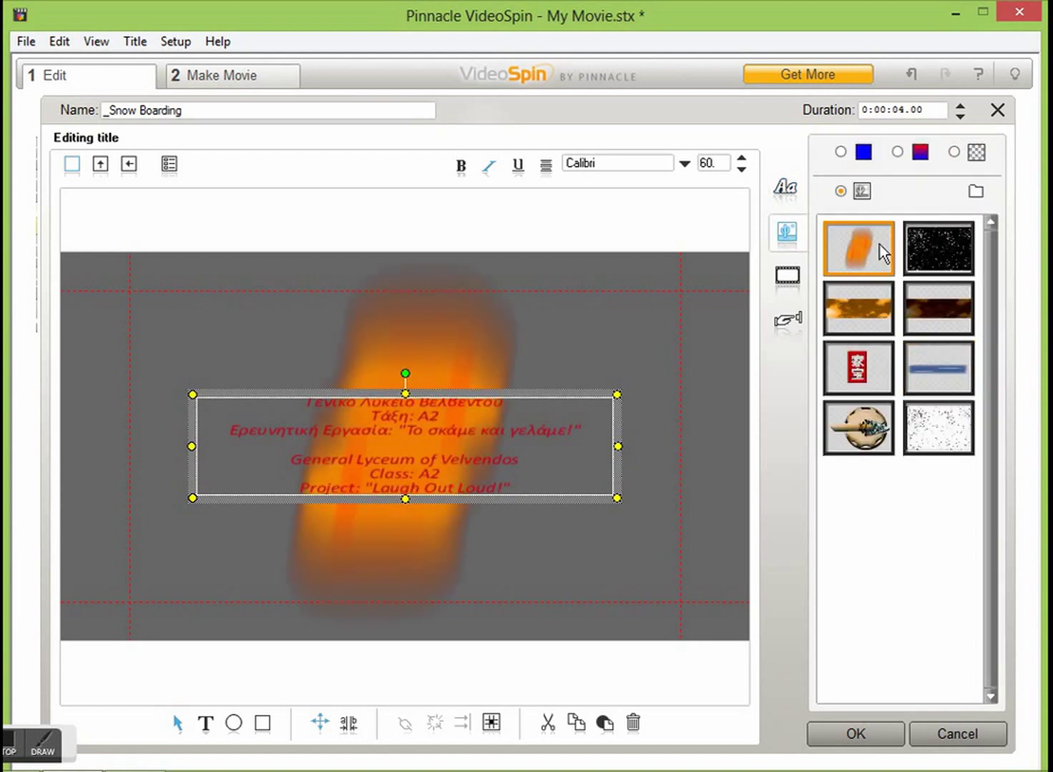
{"action": "left_click", "coordinate": [935, 251]}
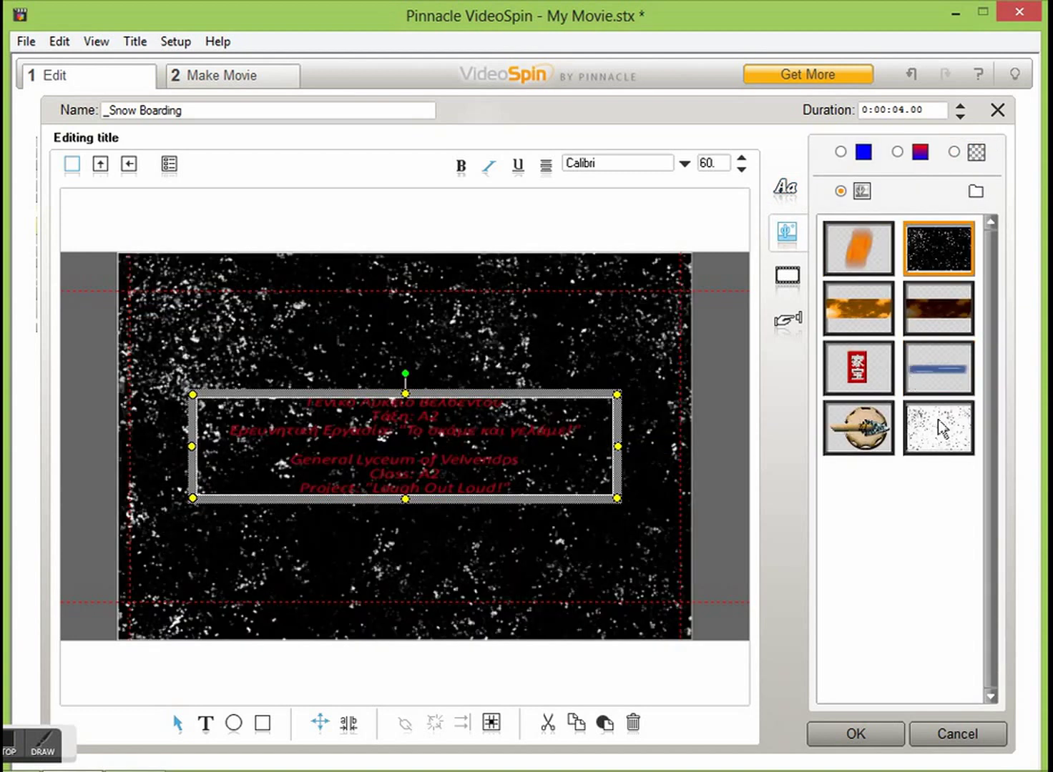
{"action": "left_click", "coordinate": [937, 422]}
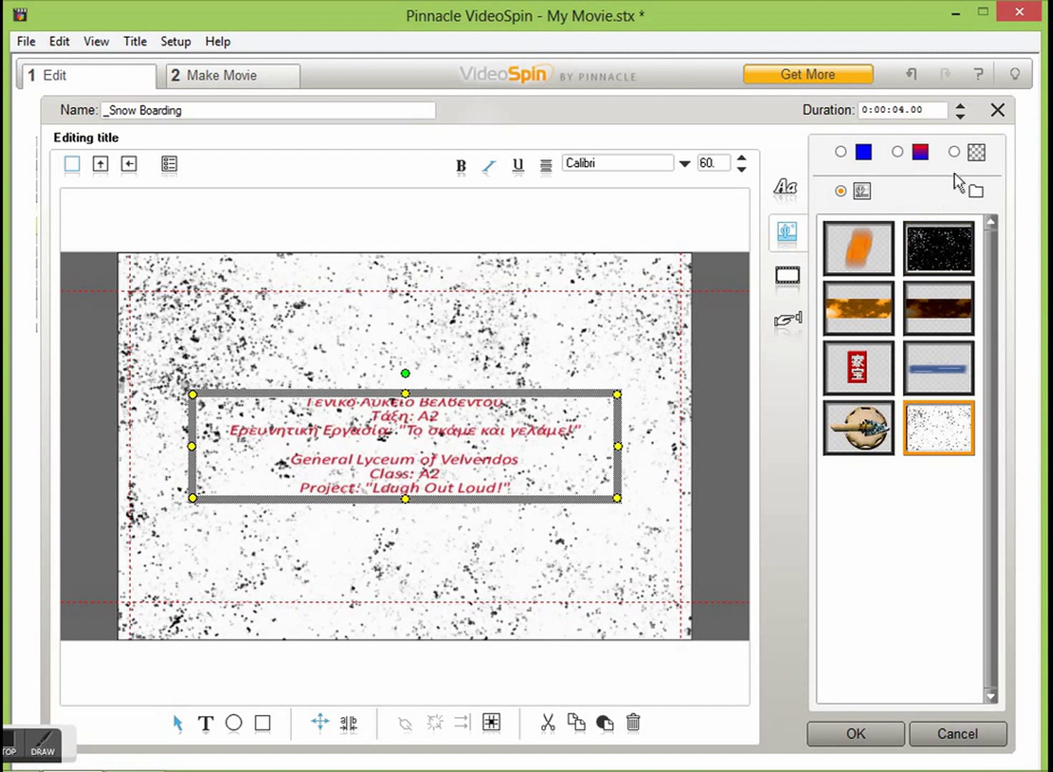
{"action": "left_click", "coordinate": [955, 153]}
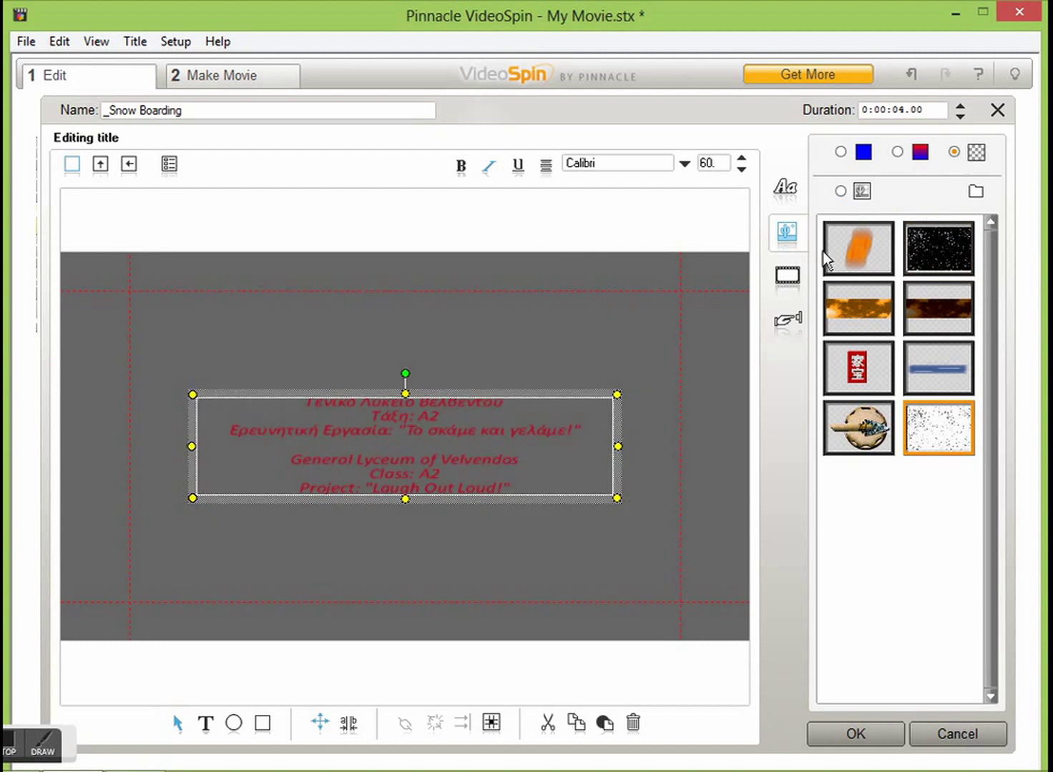
Check the next preset category, then return to the Standard text looks.
{"action": "left_click", "coordinate": [787, 275]}
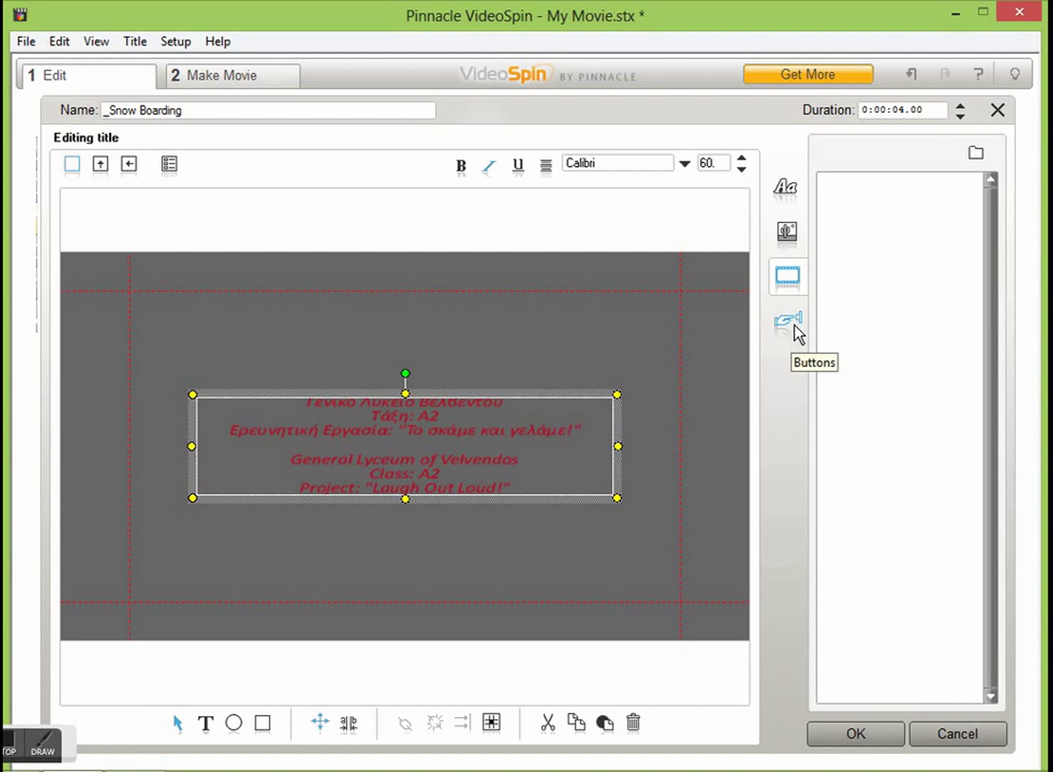
{"action": "left_click", "coordinate": [788, 189]}
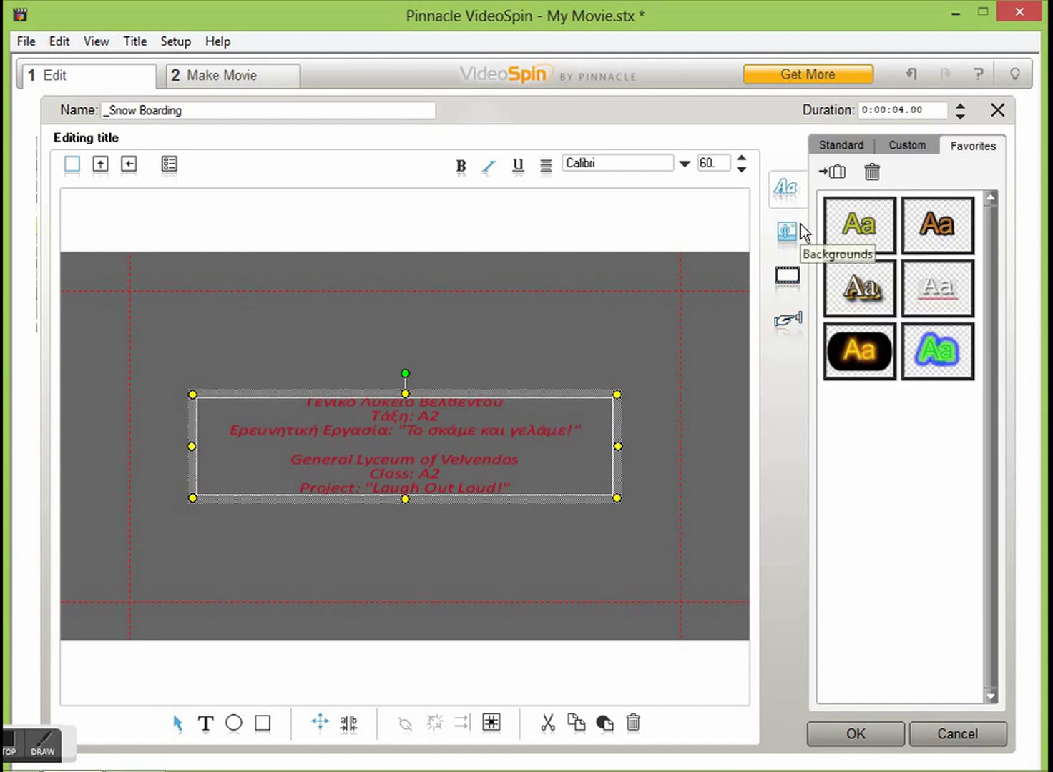
{"action": "left_click", "coordinate": [825, 151]}
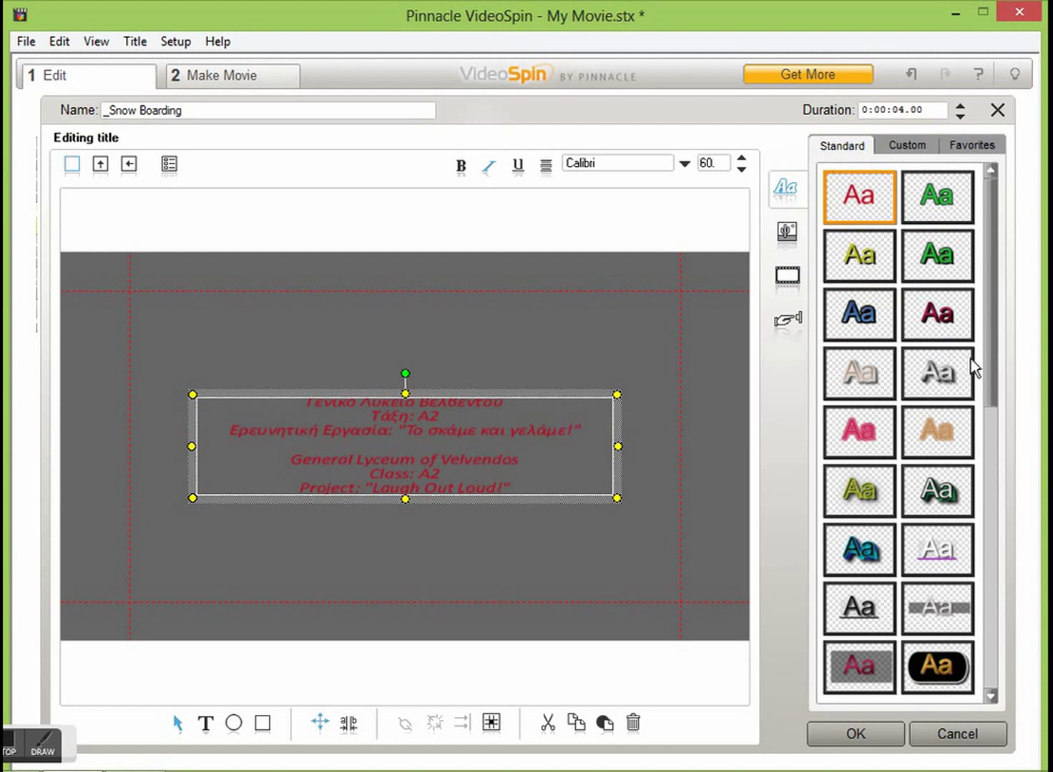
{"action": "left_click_drag", "start_coordinate": [989, 371], "coordinate": [1001, 462]}
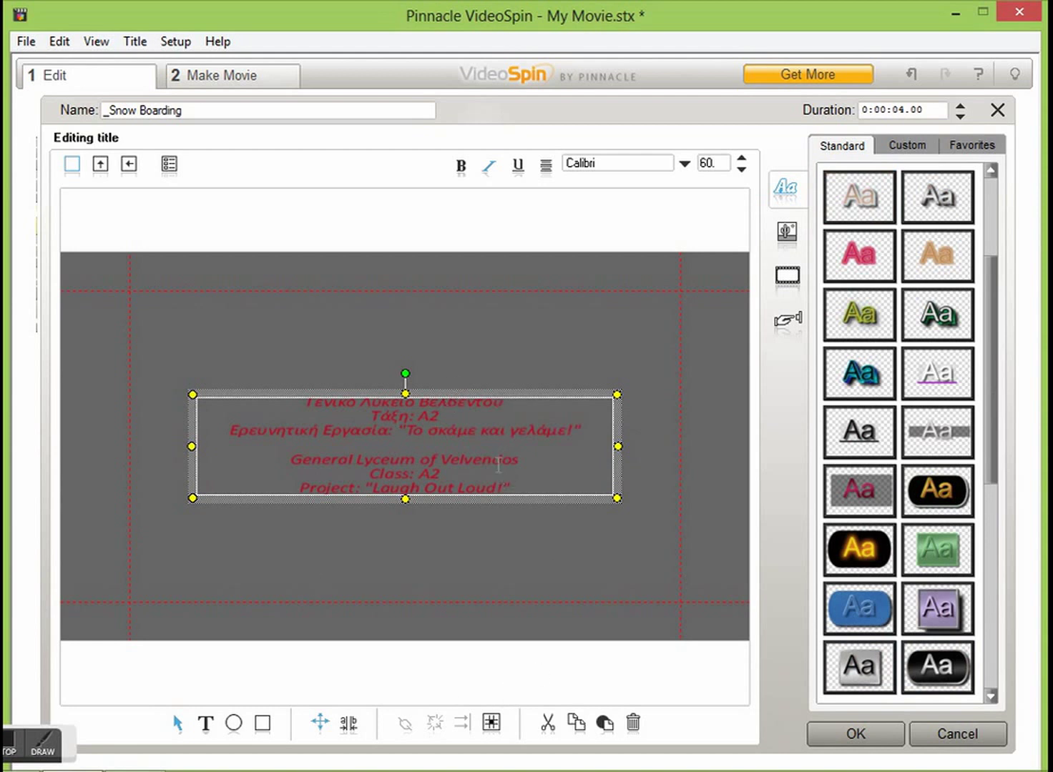
Close the title editor, keeping the red bilingual school-project title as the first clip.
{"action": "left_click", "coordinate": [832, 729]}
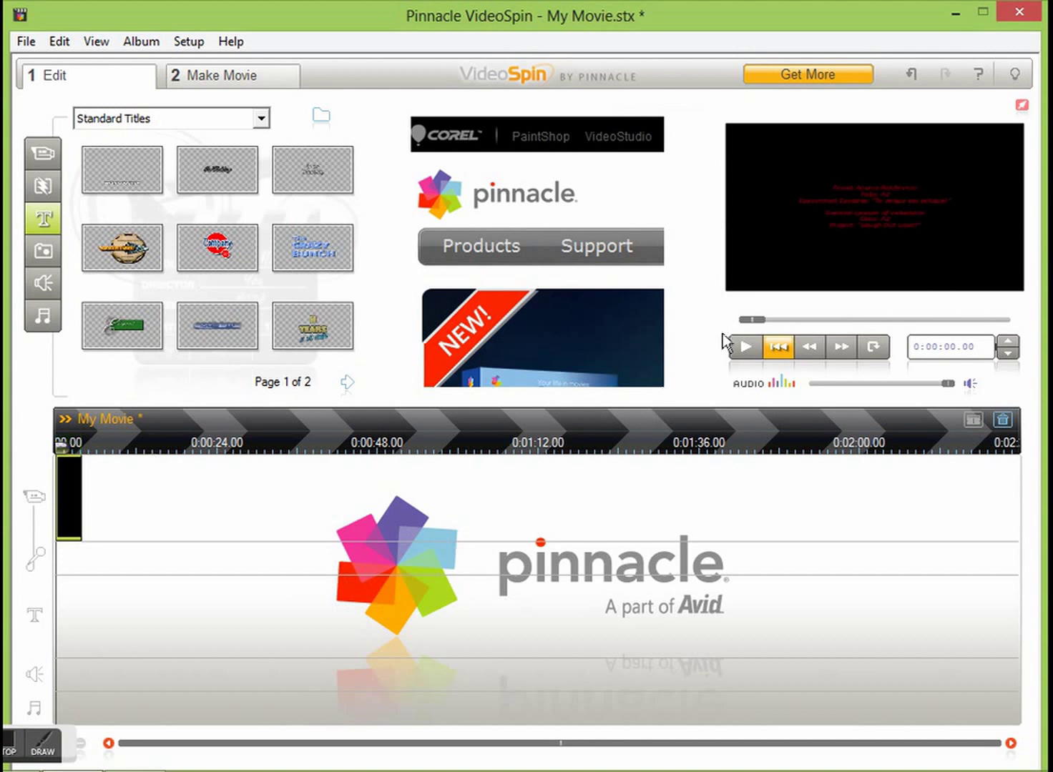
Preview the movie, then stretch the title clip's right edge to make it slightly longer.
{"action": "left_click", "coordinate": [747, 347]}
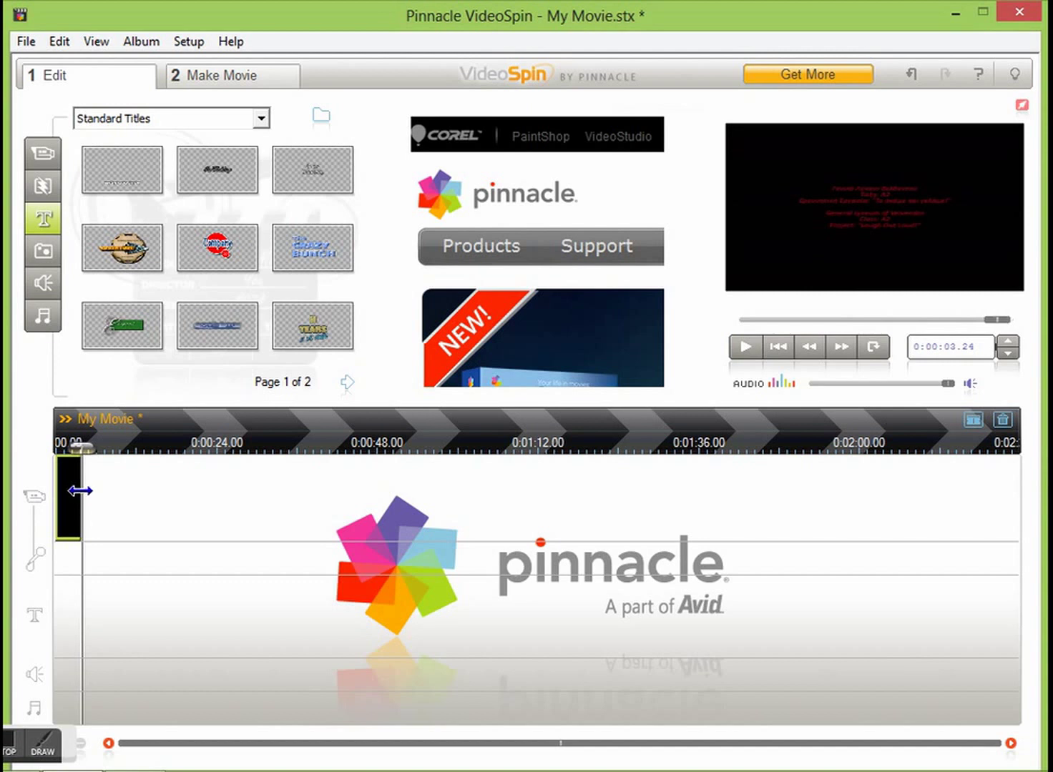
{"action": "mouse_move", "coordinate": [79, 491]}
{"action": "left_mouse_down"}
{"action": "mouse_move", "coordinate": [226, 492]}
{"action": "mouse_move", "coordinate": [78, 496]}
{"action": "left_mouse_up"}
Set the opening title's duration to 7 seconds and return to the timeline.
{"action": "double_click", "coordinate": [76, 499]}
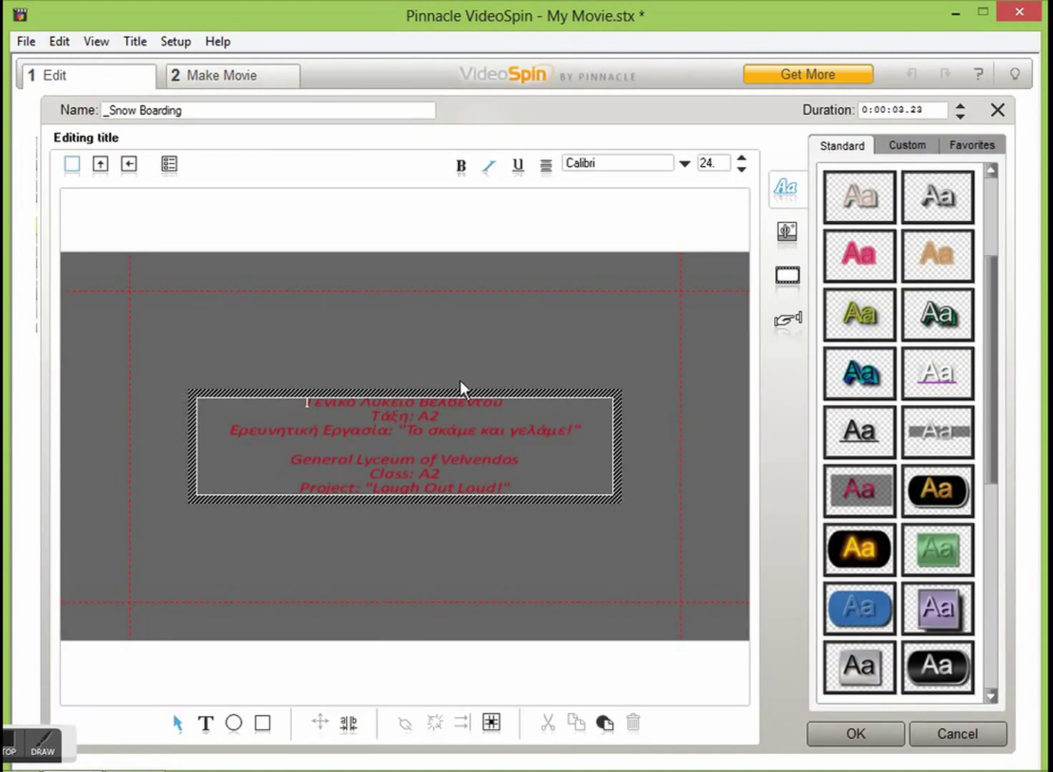
{"action": "left_click", "coordinate": [896, 111]}
{"action": "left_click", "coordinate": [963, 107]}
{"action": "left_click", "coordinate": [897, 112]}
{"action": "left_click", "coordinate": [868, 733]}
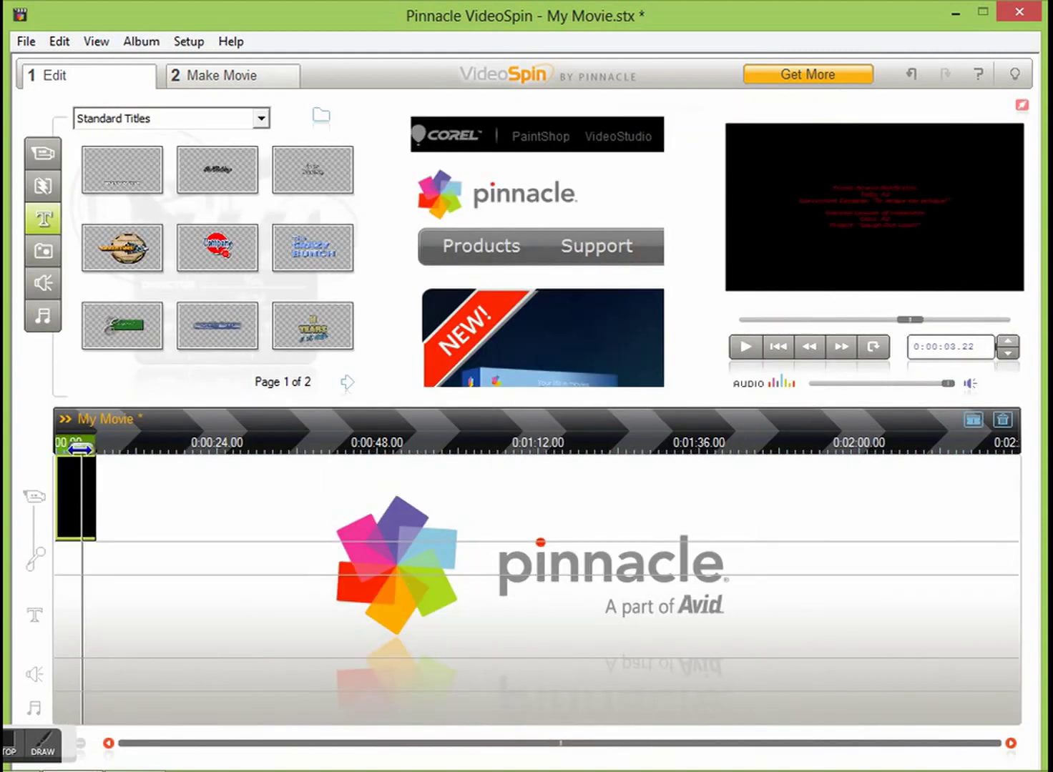
{"action": "left_click_drag", "start_coordinate": [81, 449], "coordinate": [68, 447]}
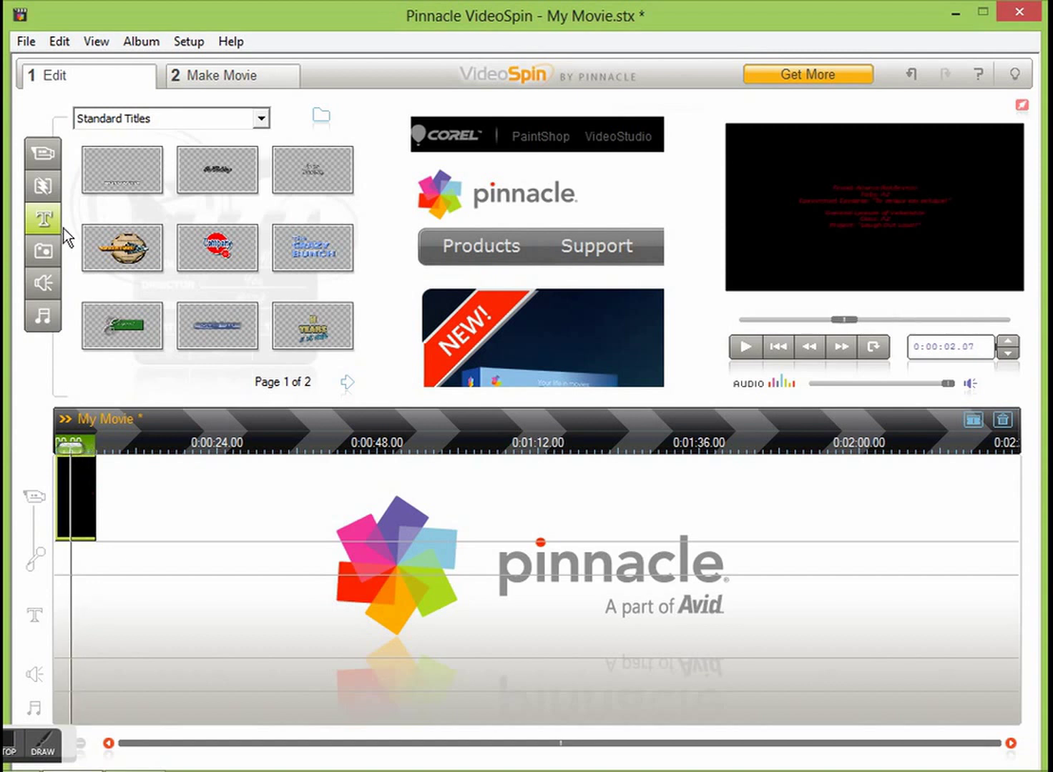
Place video clips 00000–00003.MTS on the timeline after the opening title.
{"action": "left_click", "coordinate": [51, 162]}
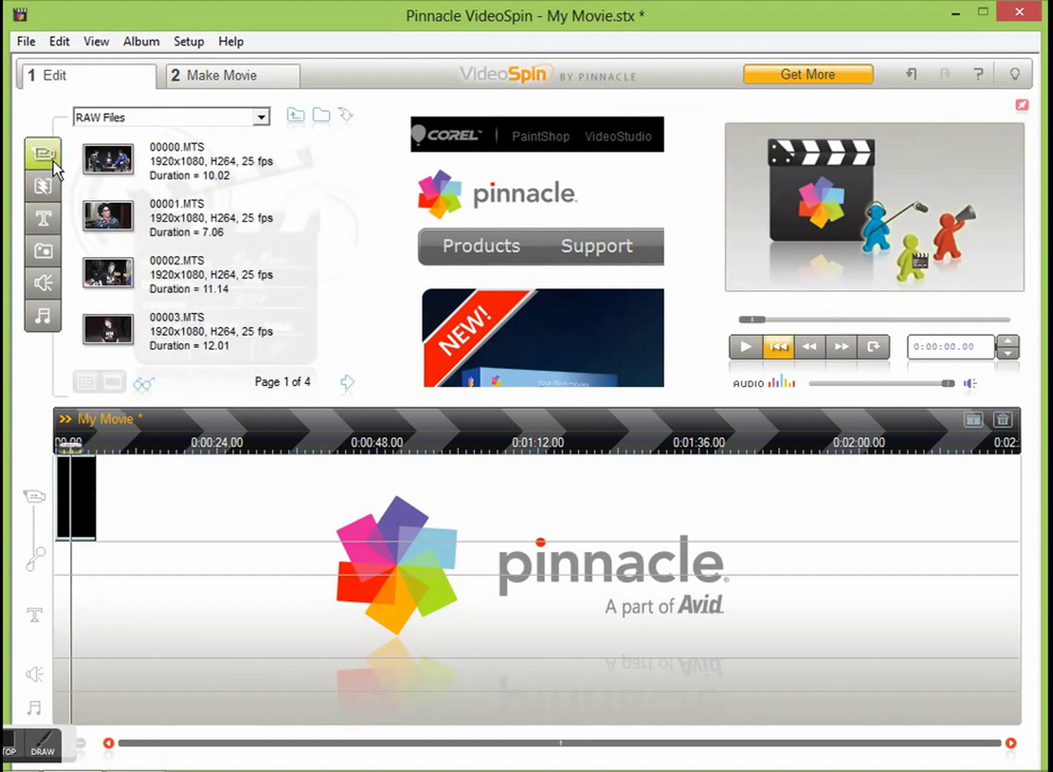
{"action": "left_click", "coordinate": [112, 159]}
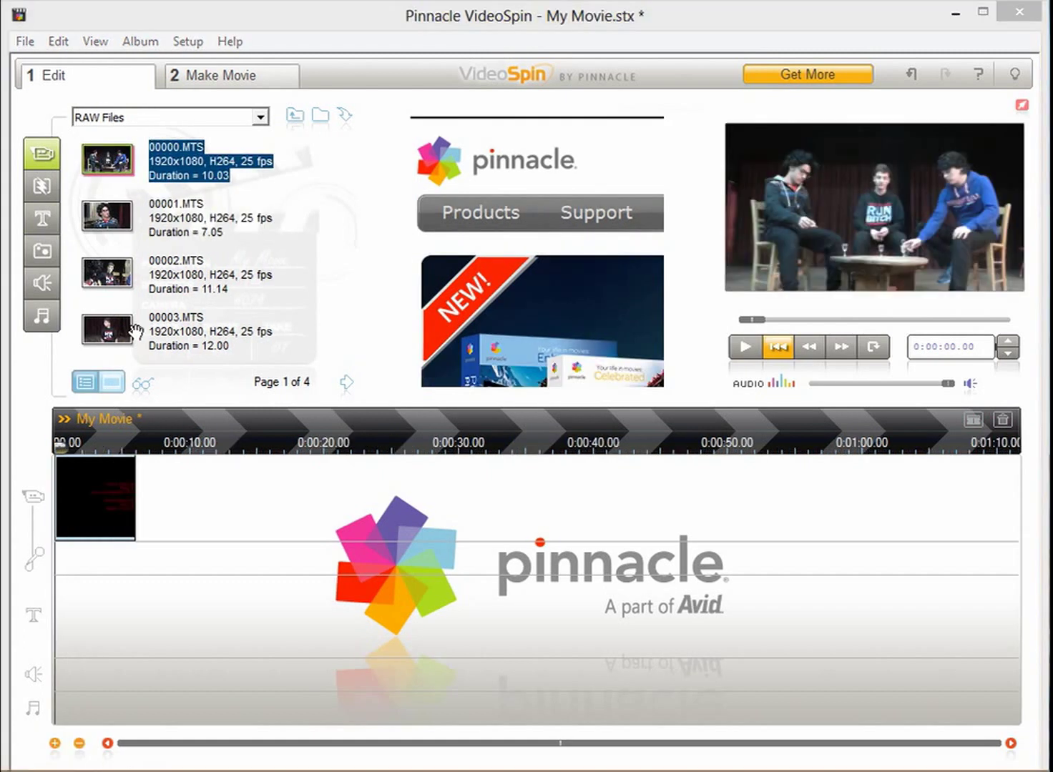
{"action": "left_click", "coordinate": [132, 333], "text": "shift"}
{"action": "left_click_drag", "start_coordinate": [112, 163], "coordinate": [185, 495]}
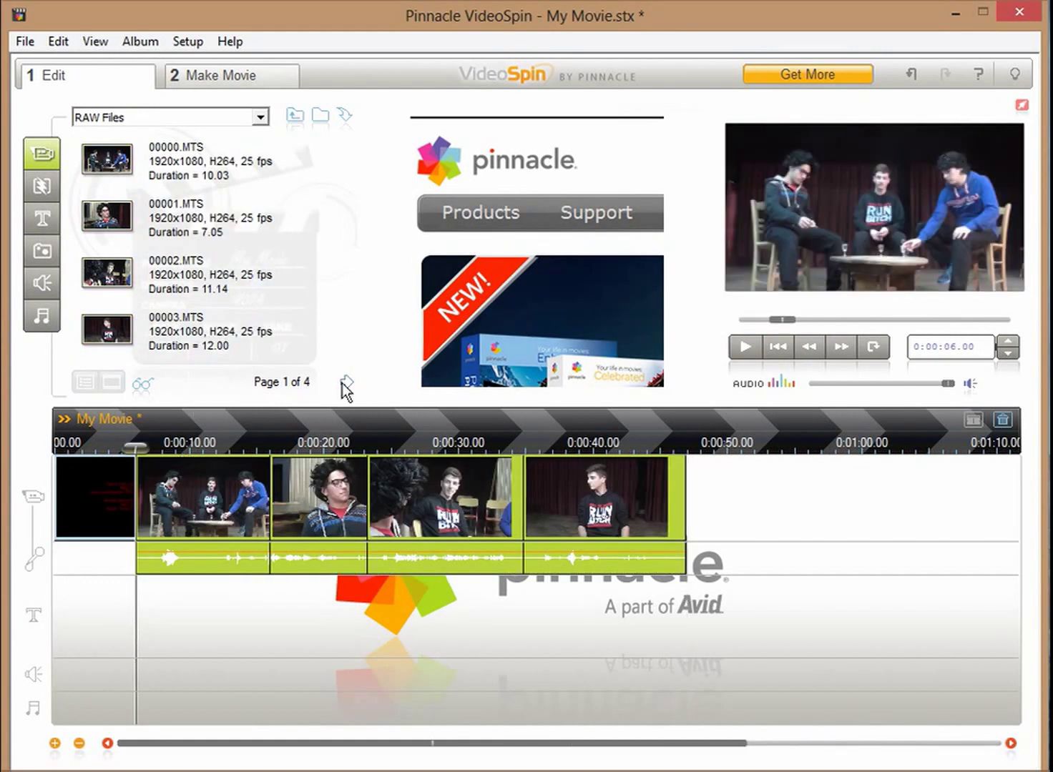
Append clips 00004.MTS and 00007.MTS from the second album page to the movie.
{"action": "left_click", "coordinate": [344, 383]}
{"action": "left_click", "coordinate": [157, 176]}
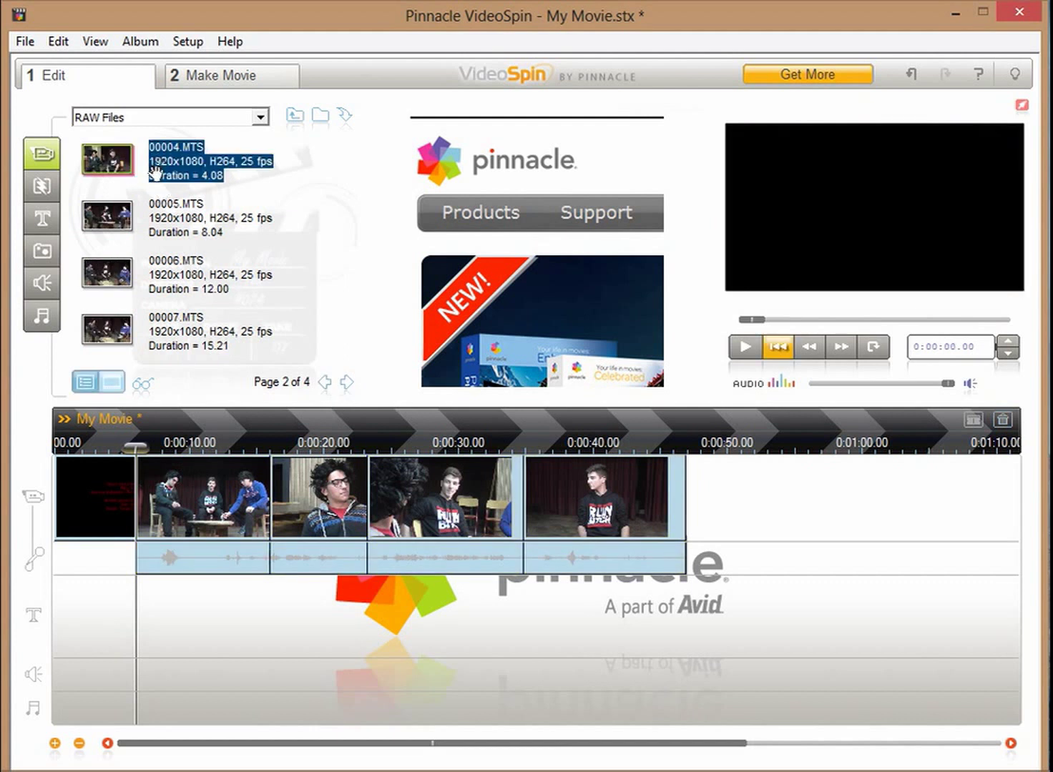
{"action": "left_click", "coordinate": [160, 334], "text": "ctrl"}
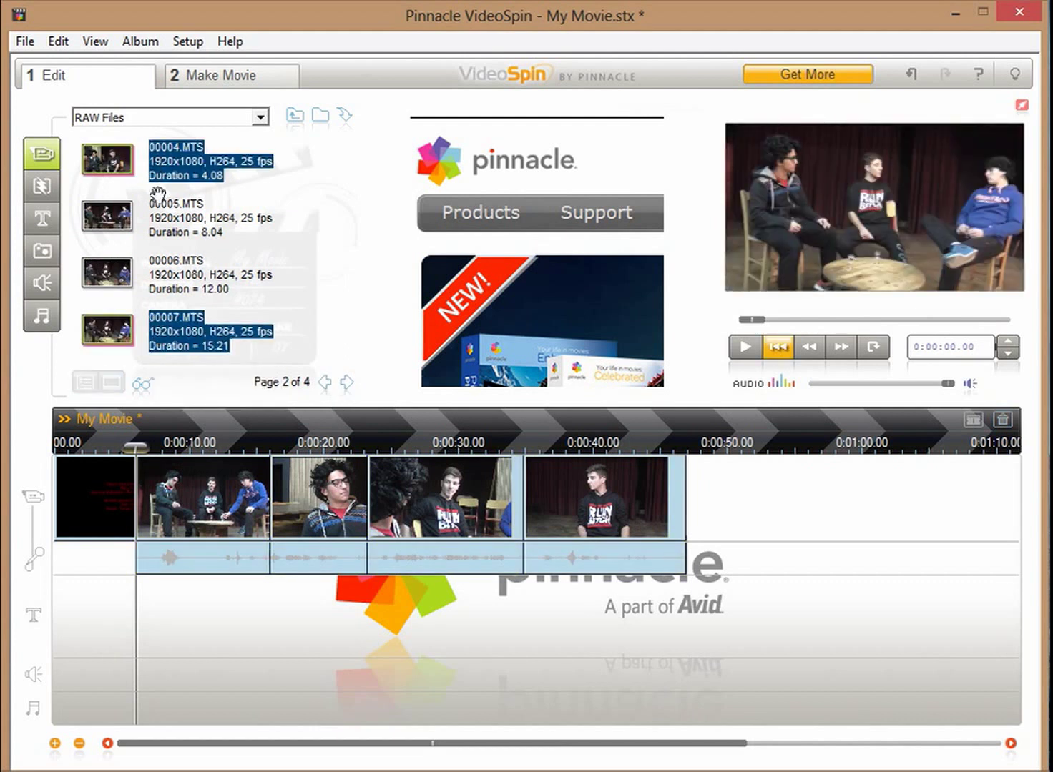
{"action": "left_click_drag", "start_coordinate": [157, 165], "coordinate": [735, 564]}
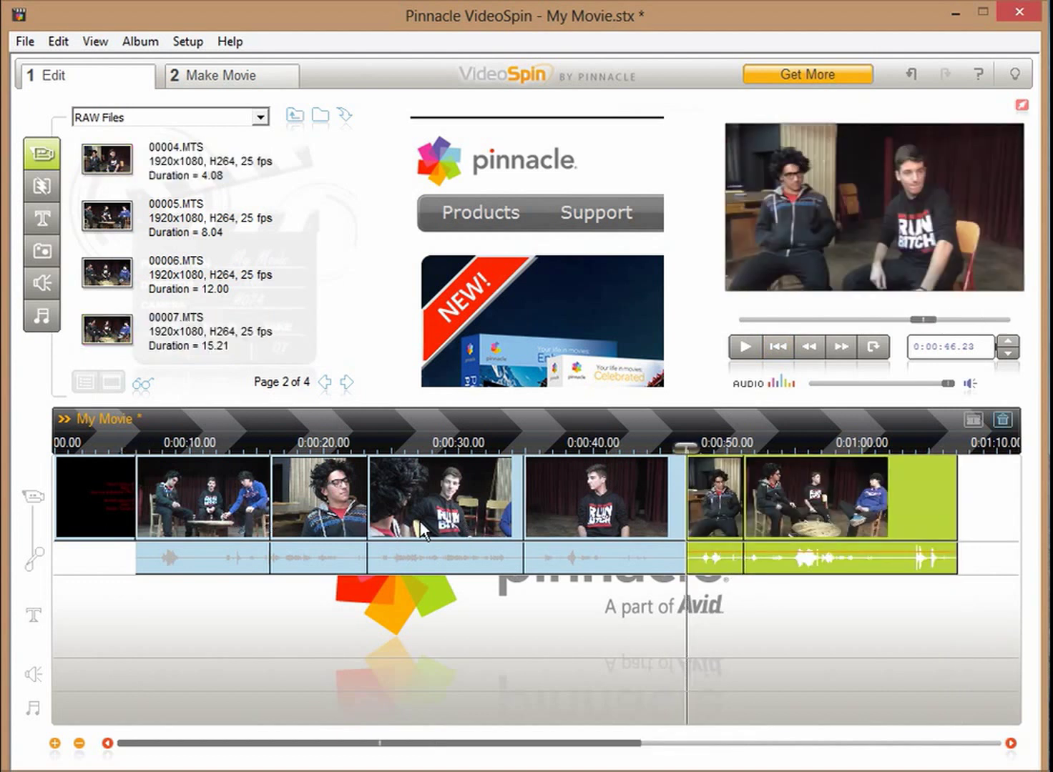
{"action": "left_click", "coordinate": [41, 186]}
{"action": "left_click", "coordinate": [81, 507]}
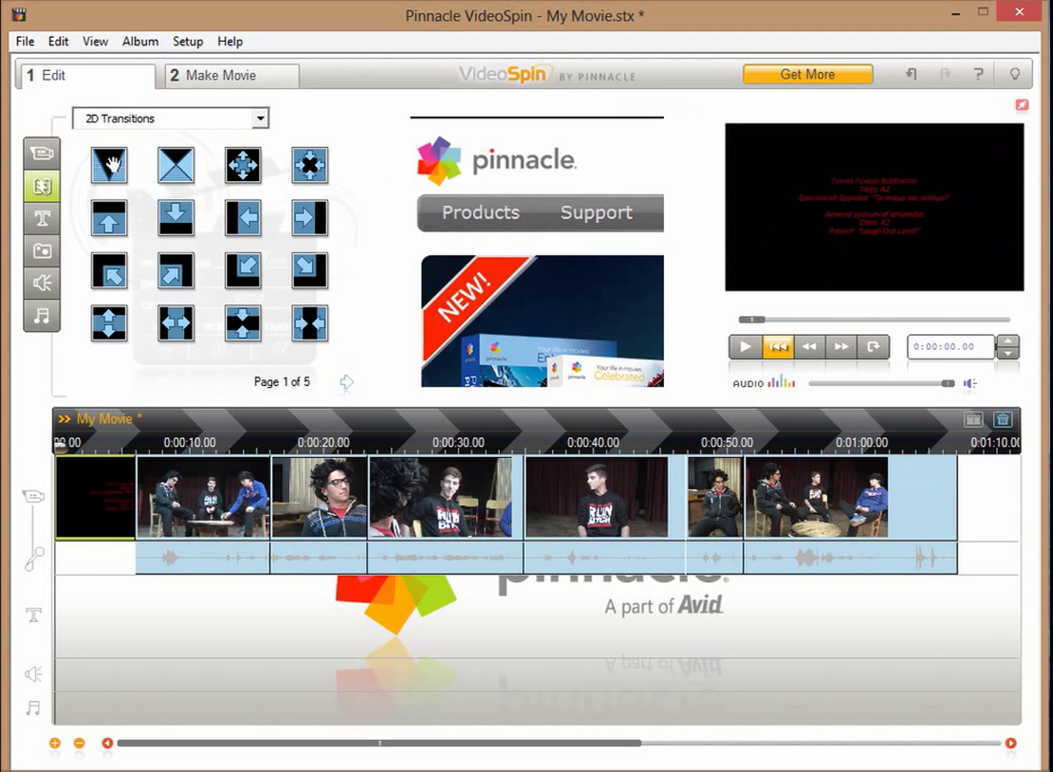
Add a 2D transition at the very start of the movie and preview it.
{"action": "left_click_drag", "start_coordinate": [113, 166], "coordinate": [70, 527]}
{"action": "key", "text": "space"}
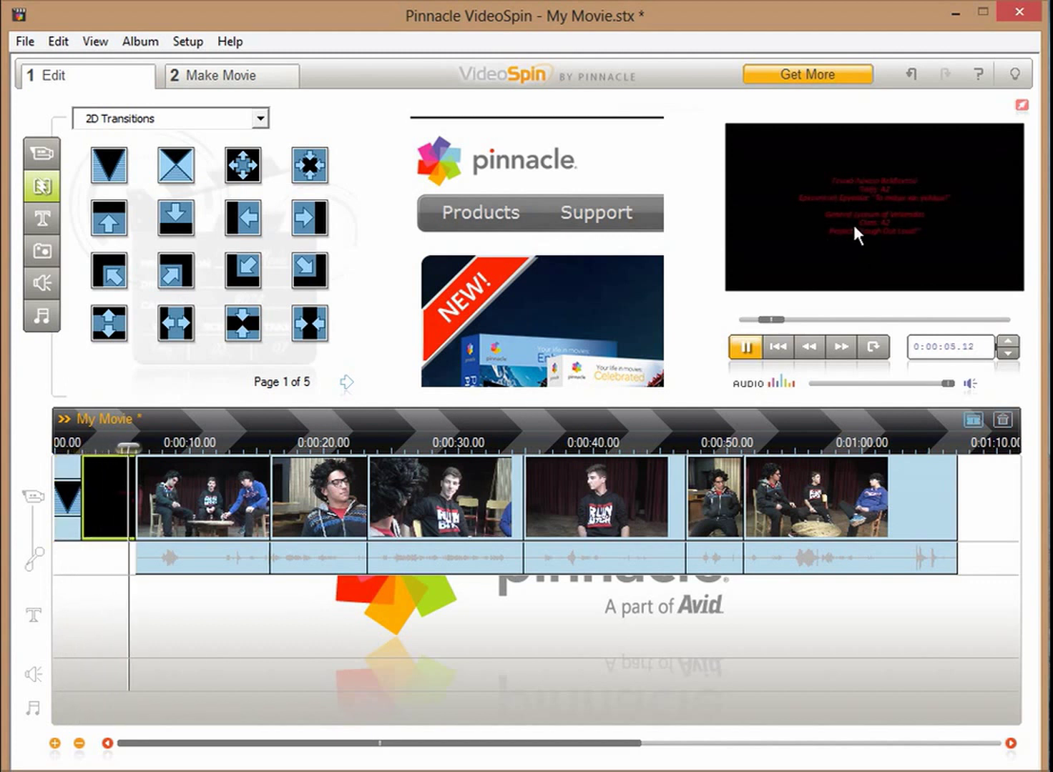
{"action": "key", "text": "space"}
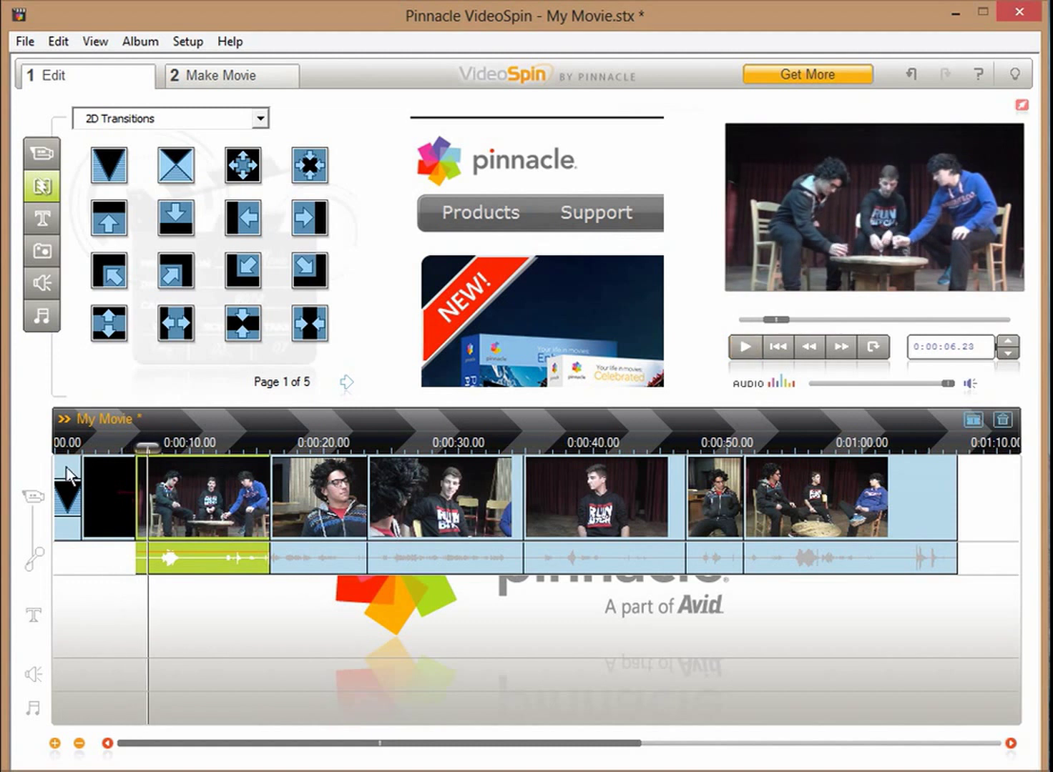
{"action": "left_click_drag", "start_coordinate": [145, 448], "coordinate": [121, 446]}
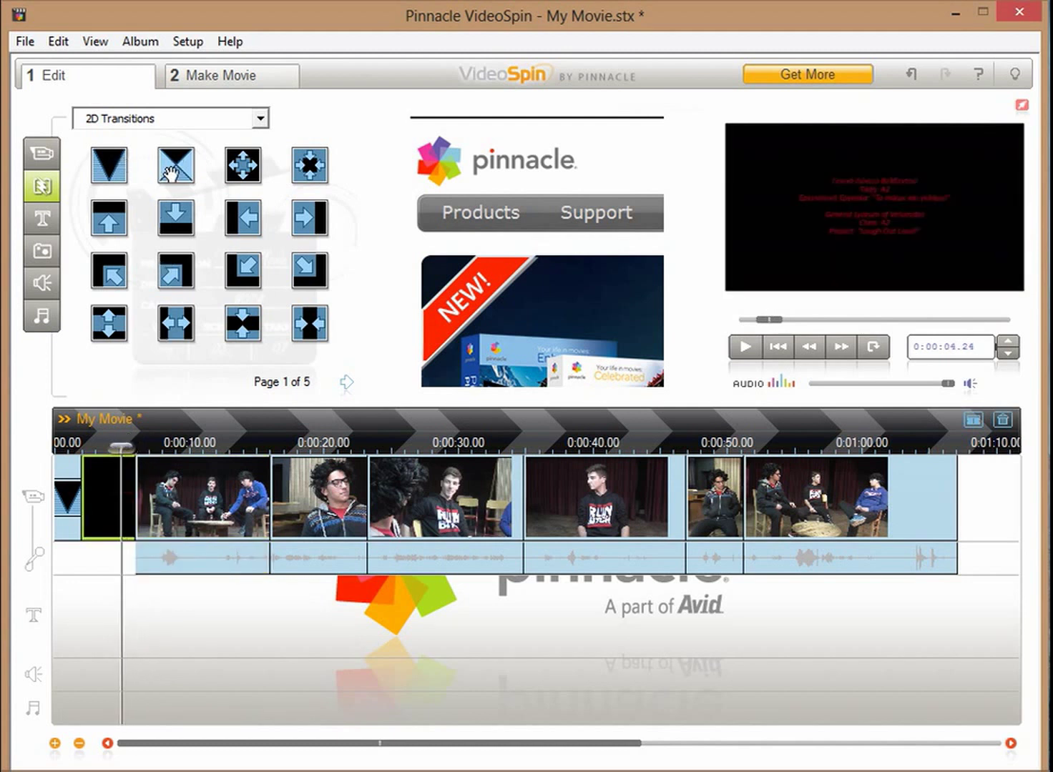
Insert the X-shaped transition between the title and the first clip, then scrub to about 15 seconds.
{"action": "left_click_drag", "start_coordinate": [171, 170], "coordinate": [140, 500]}
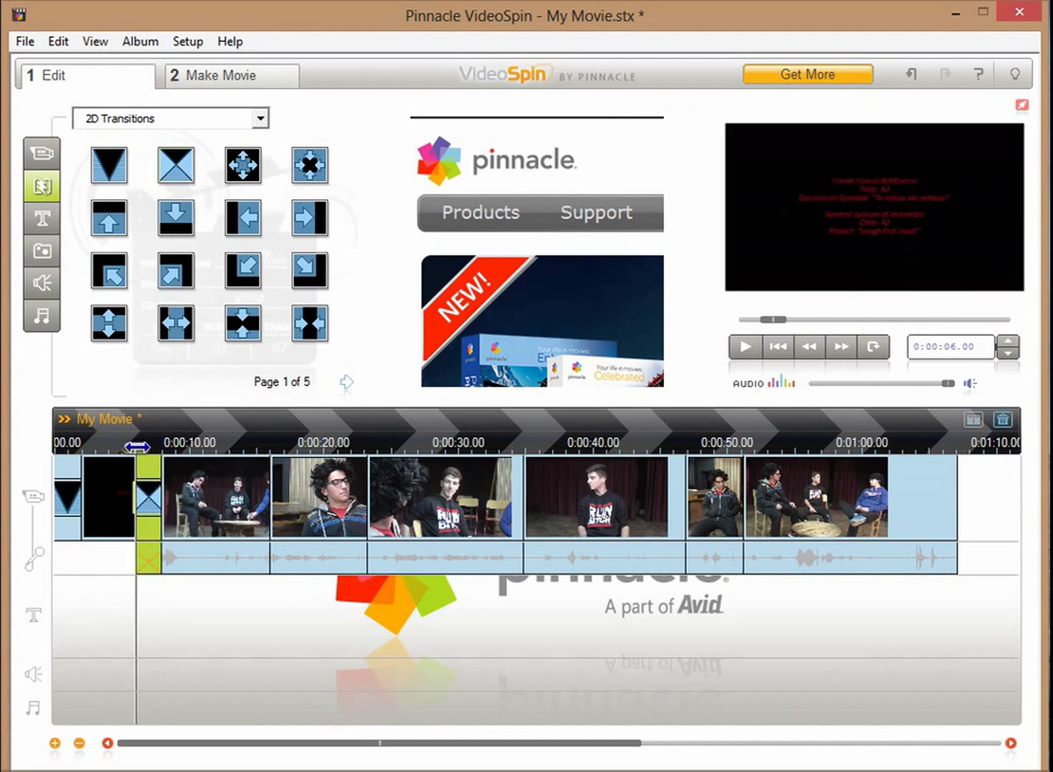
{"action": "left_click_drag", "start_coordinate": [136, 447], "coordinate": [254, 438]}
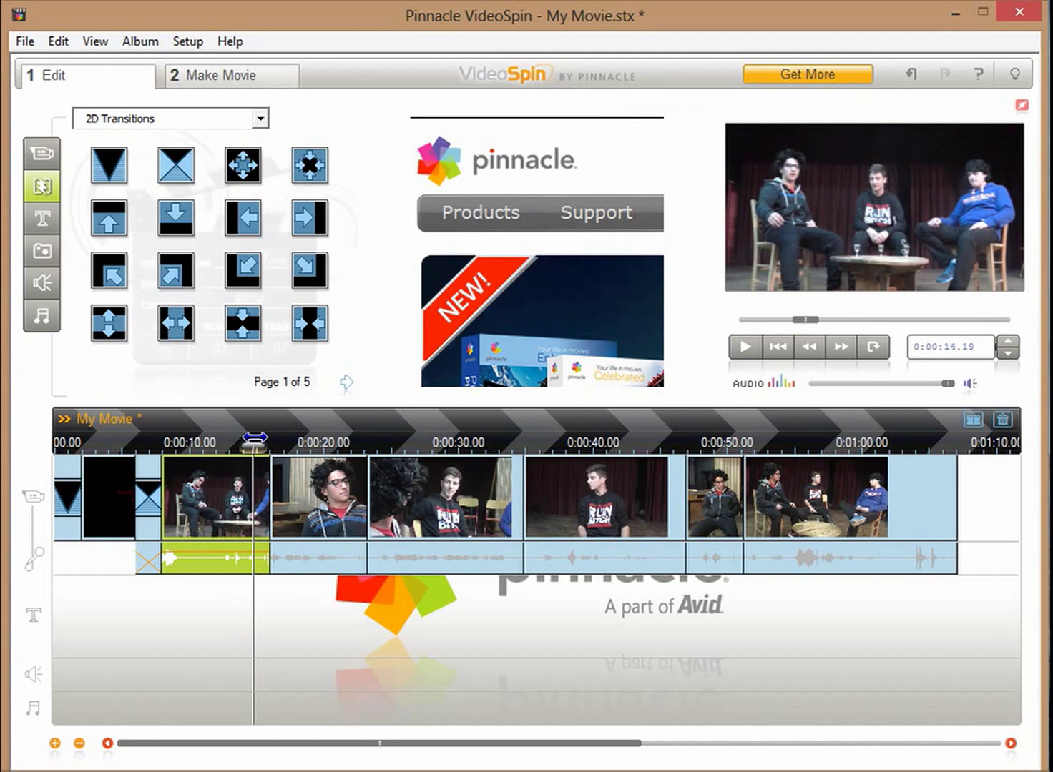
{"action": "mouse_move", "coordinate": [257, 438]}
{"action": "left_mouse_down"}
{"action": "mouse_move", "coordinate": [276, 442]}
{"action": "mouse_move", "coordinate": [244, 444]}
{"action": "mouse_move", "coordinate": [268, 447]}
{"action": "left_mouse_up"}
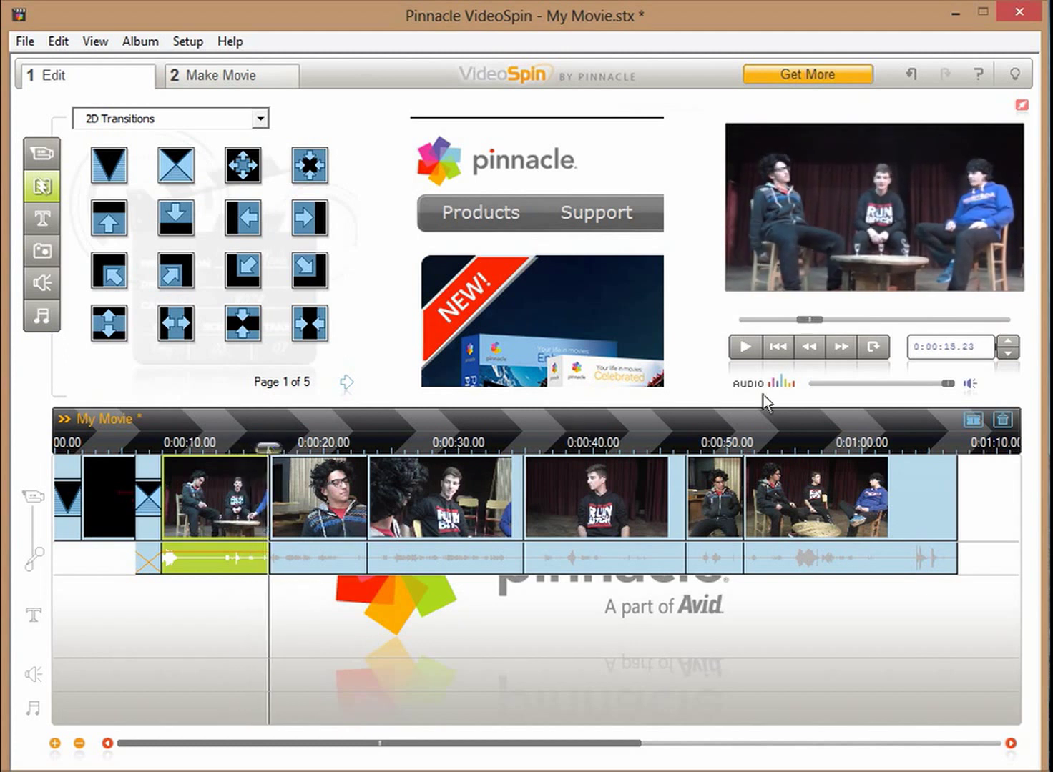
Split the first video clip at about 15 seconds and delete its unwanted piece.
{"action": "left_click", "coordinate": [974, 424]}
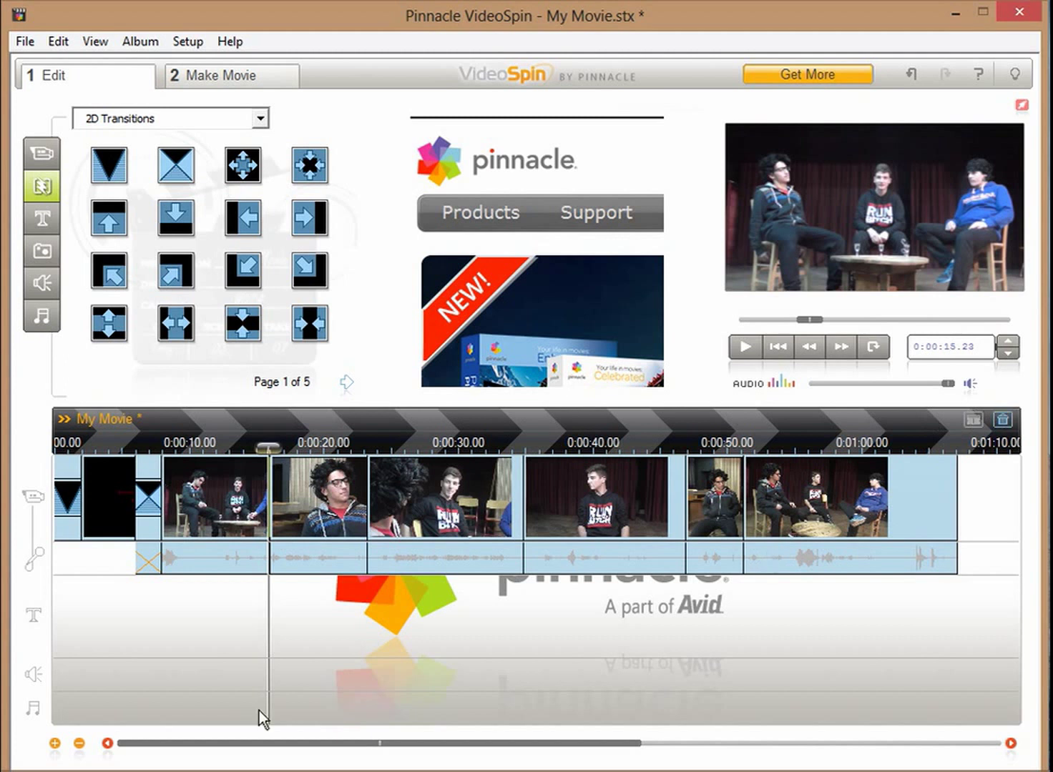
{"action": "left_click", "coordinate": [55, 743]}
{"action": "left_click", "coordinate": [55, 743]}
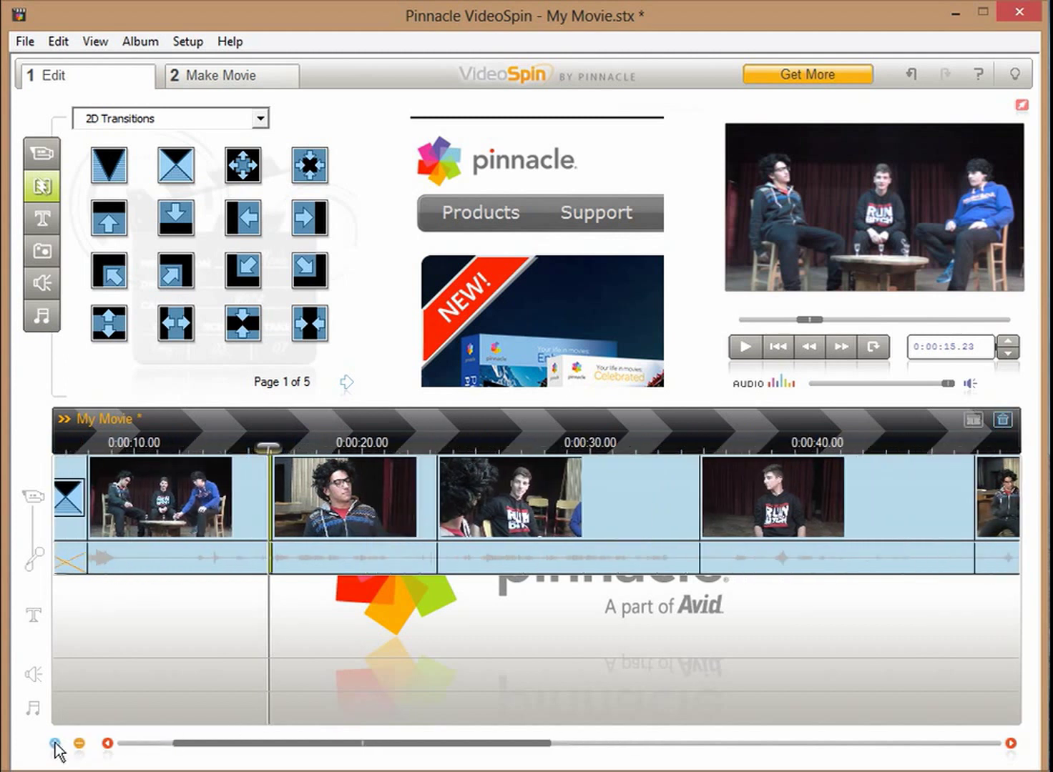
{"action": "left_click", "coordinate": [55, 744]}
{"action": "left_click", "coordinate": [224, 476]}
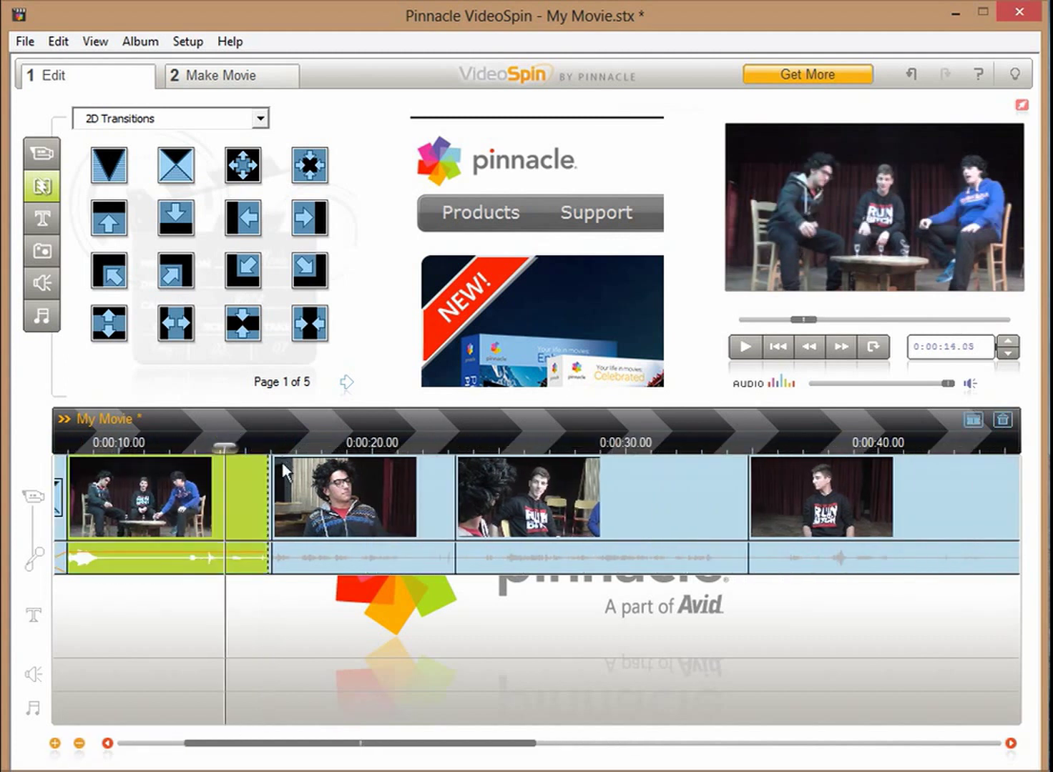
{"action": "left_click", "coordinate": [270, 489]}
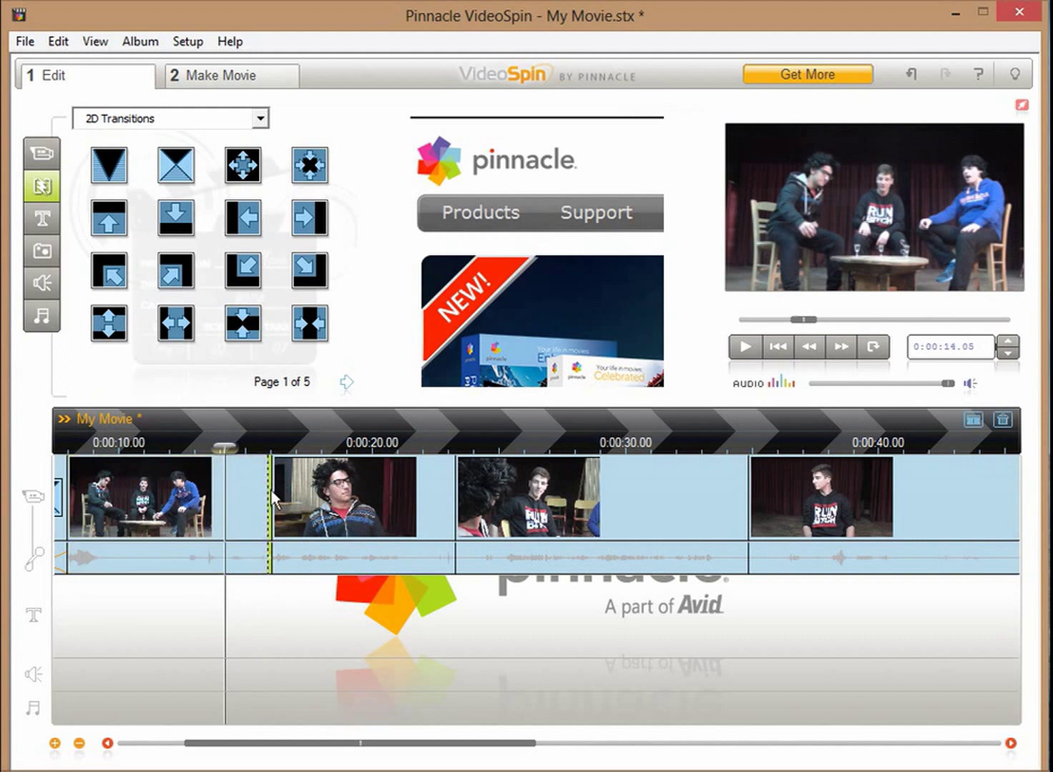
{"action": "left_click", "coordinate": [78, 743]}
{"action": "left_click", "coordinate": [78, 744]}
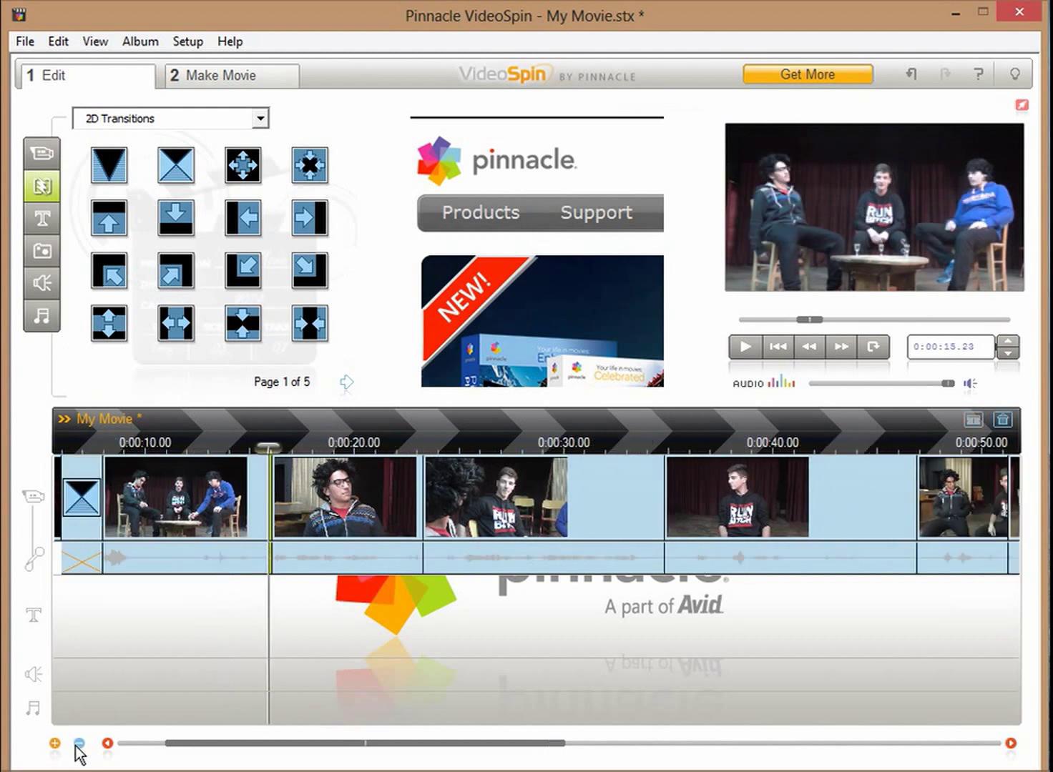
{"action": "left_click", "coordinate": [1001, 422]}
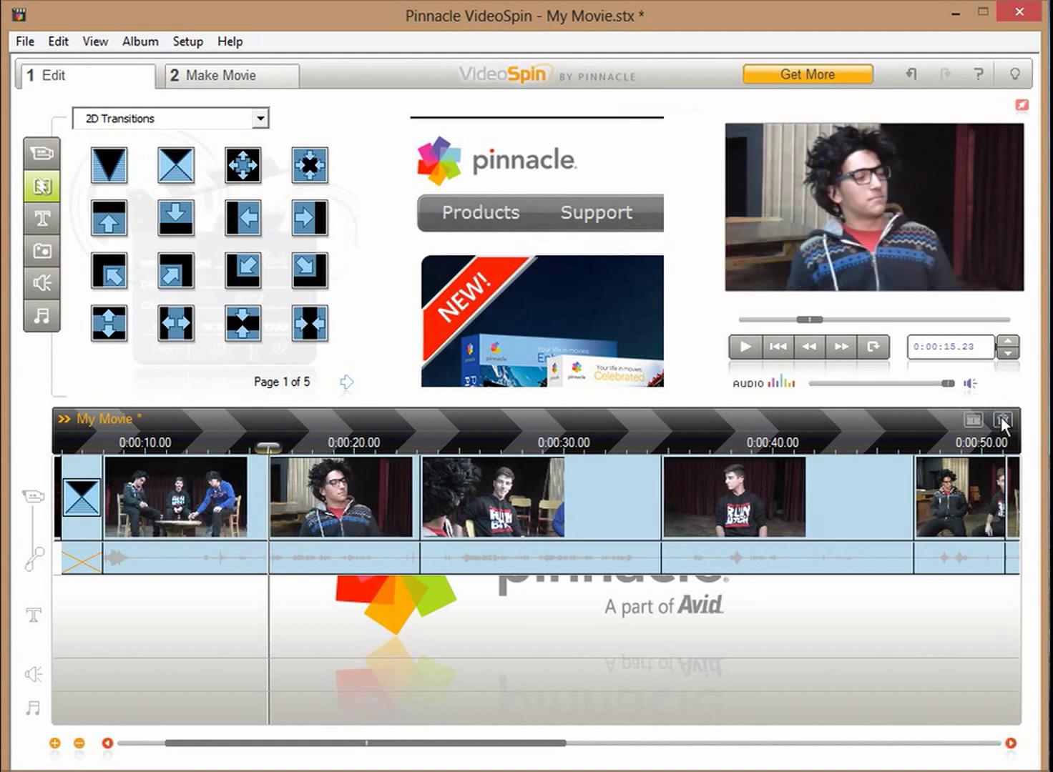
{"action": "left_click", "coordinate": [80, 743]}
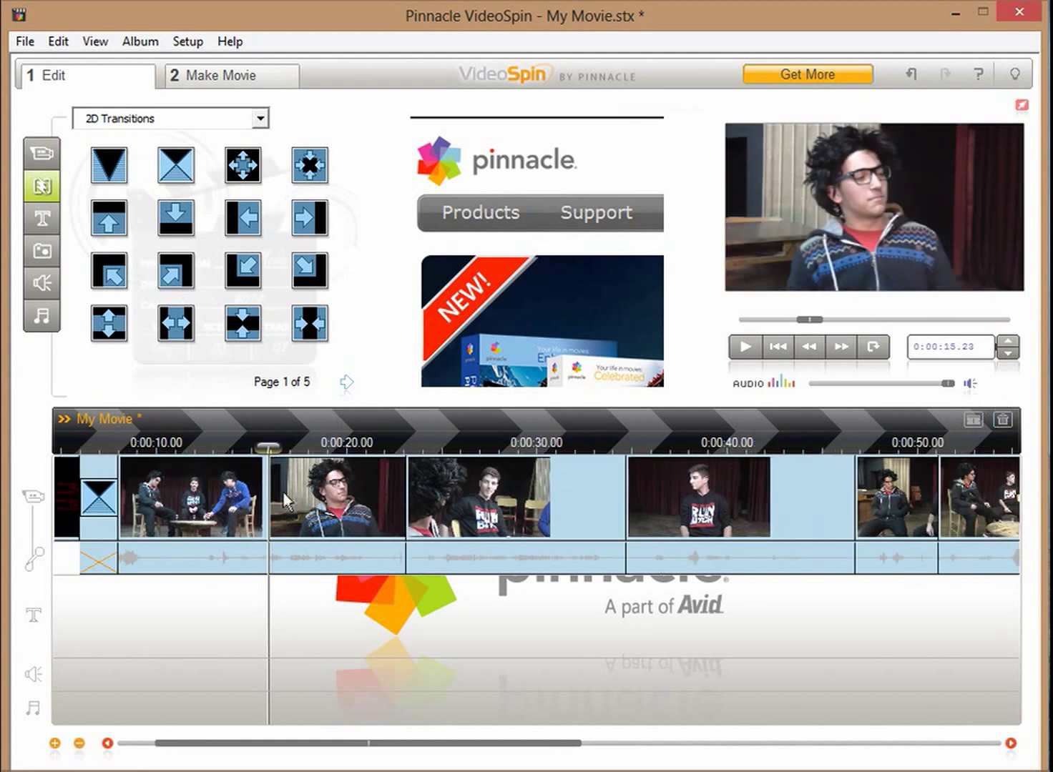
Split the next clip at 0:00:21.10 and remove two short unwanted pieces.
{"action": "left_click_drag", "start_coordinate": [269, 452], "coordinate": [373, 447]}
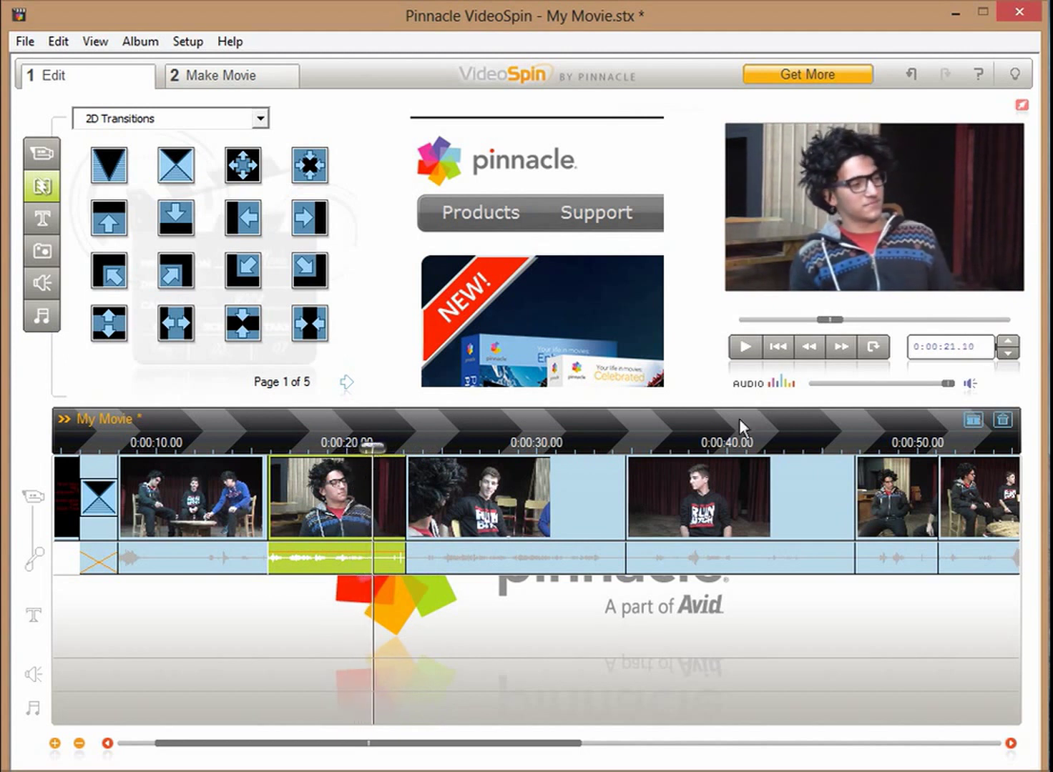
{"action": "left_click", "coordinate": [974, 421]}
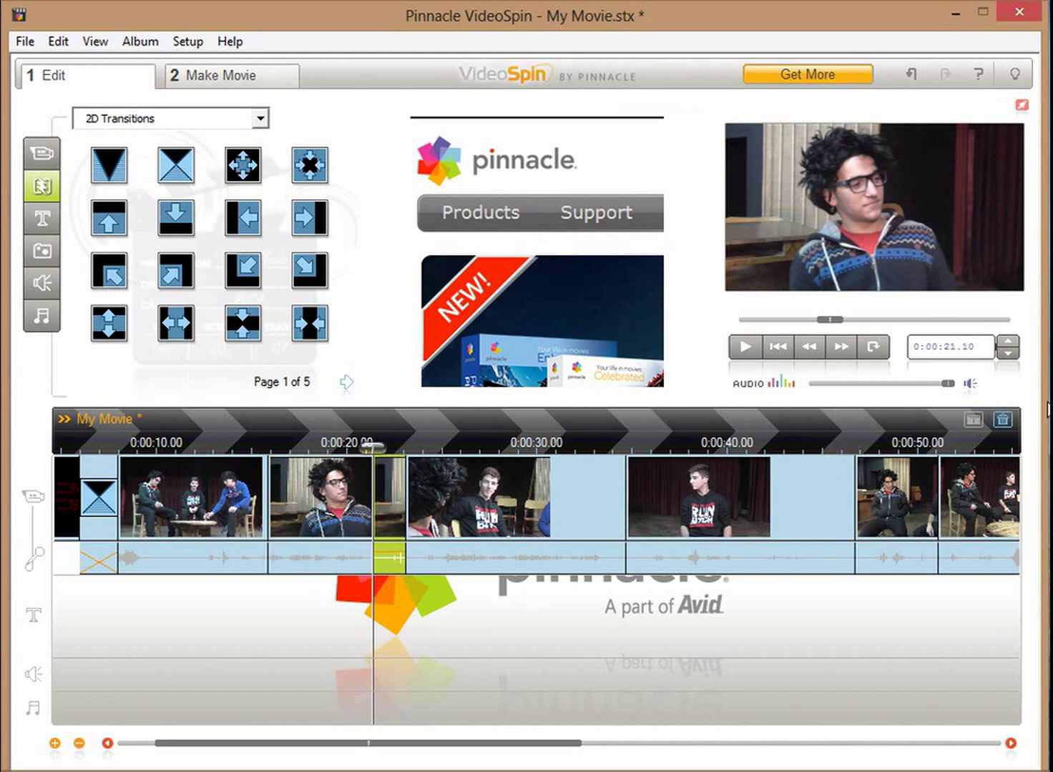
{"action": "left_click", "coordinate": [1003, 421]}
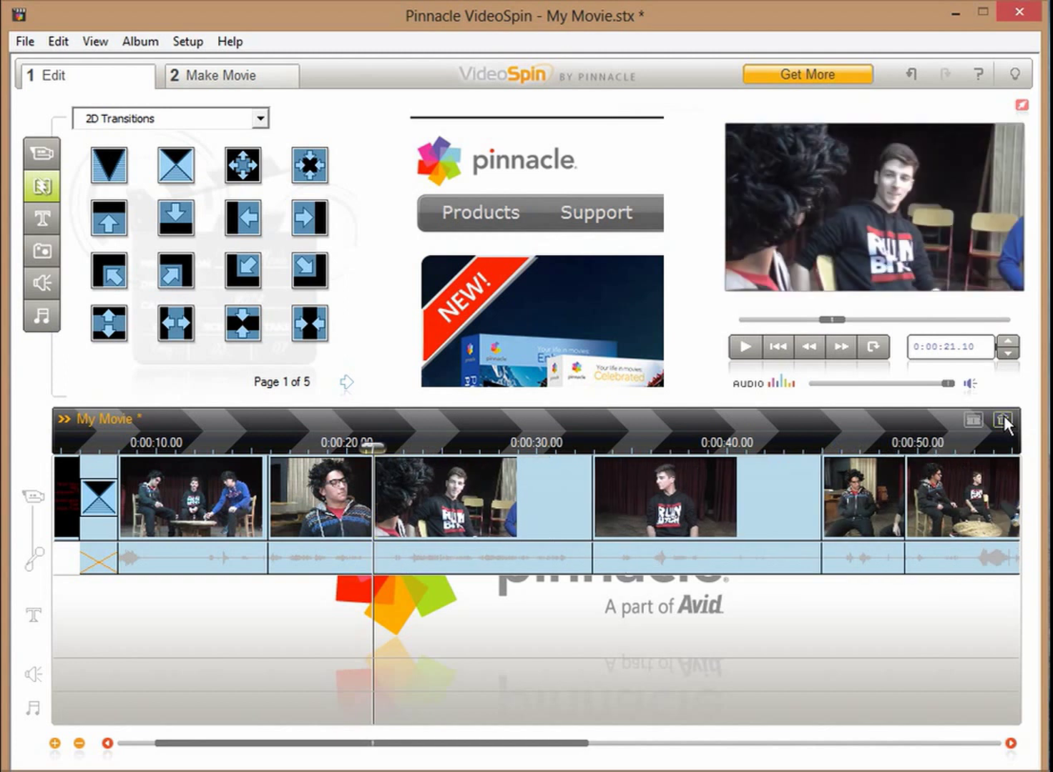
{"action": "key", "text": "space"}
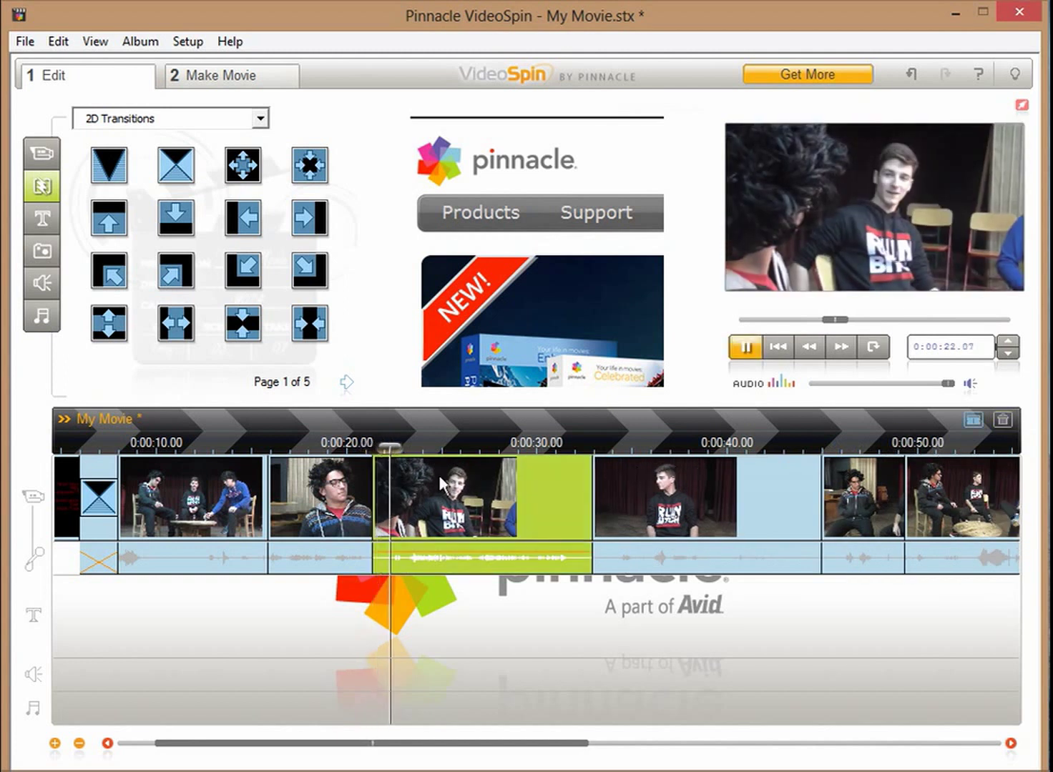
{"action": "mouse_move", "coordinate": [412, 449]}
{"action": "left_mouse_down"}
{"action": "mouse_move", "coordinate": [377, 447]}
{"action": "mouse_move", "coordinate": [402, 443]}
{"action": "left_mouse_up"}
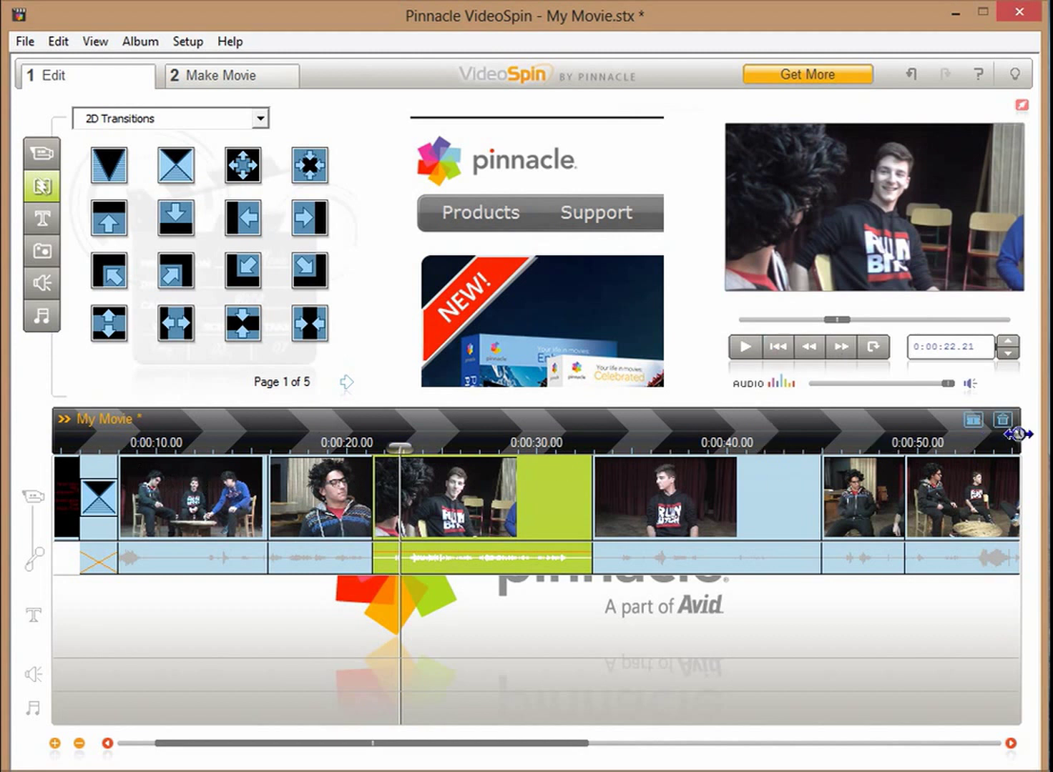
{"action": "left_click", "coordinate": [974, 425]}
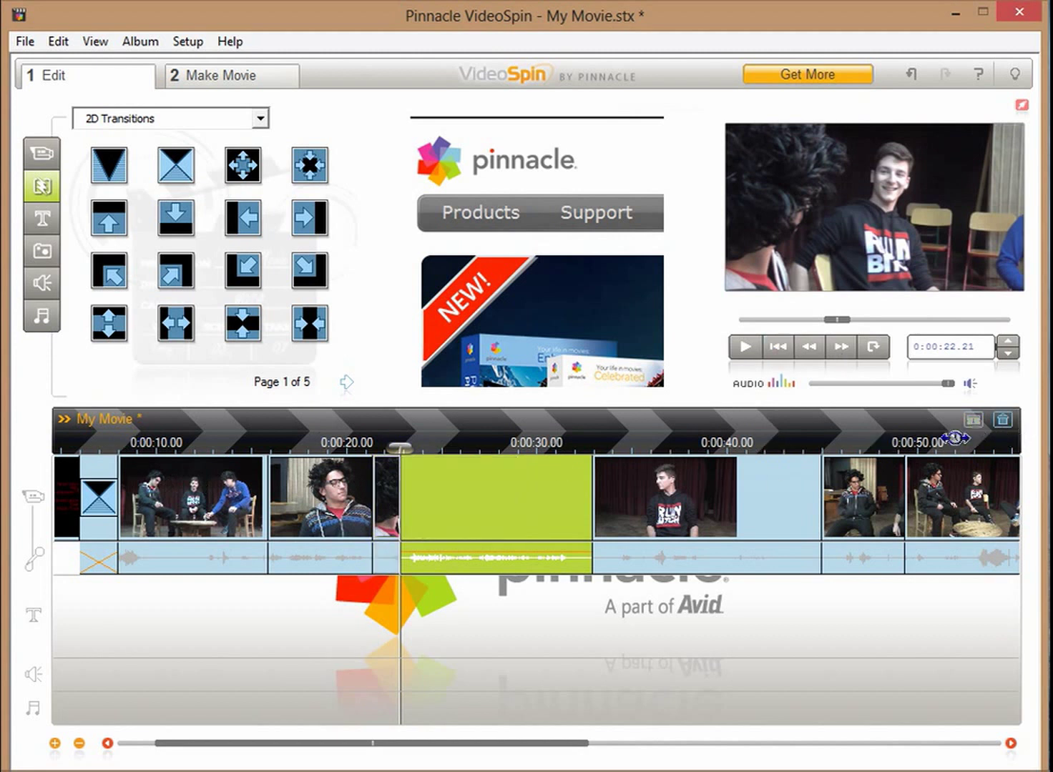
{"action": "left_click", "coordinate": [389, 529]}
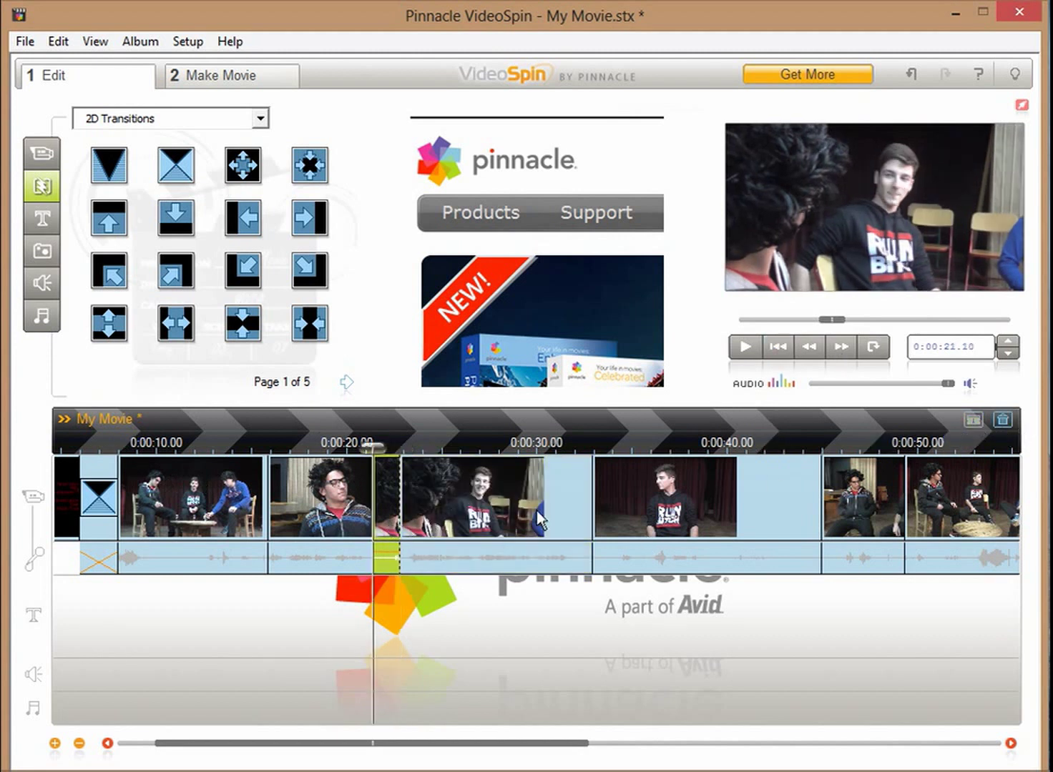
{"action": "left_click", "coordinate": [1004, 419]}
Cut the clip at about 0:00:30 and delete the short piece after the cut.
{"action": "left_click_drag", "start_coordinate": [370, 448], "coordinate": [461, 447]}
{"action": "left_click_drag", "start_coordinate": [489, 444], "coordinate": [554, 447]}
{"action": "left_click", "coordinate": [979, 419]}
{"action": "left_click", "coordinate": [1002, 419]}
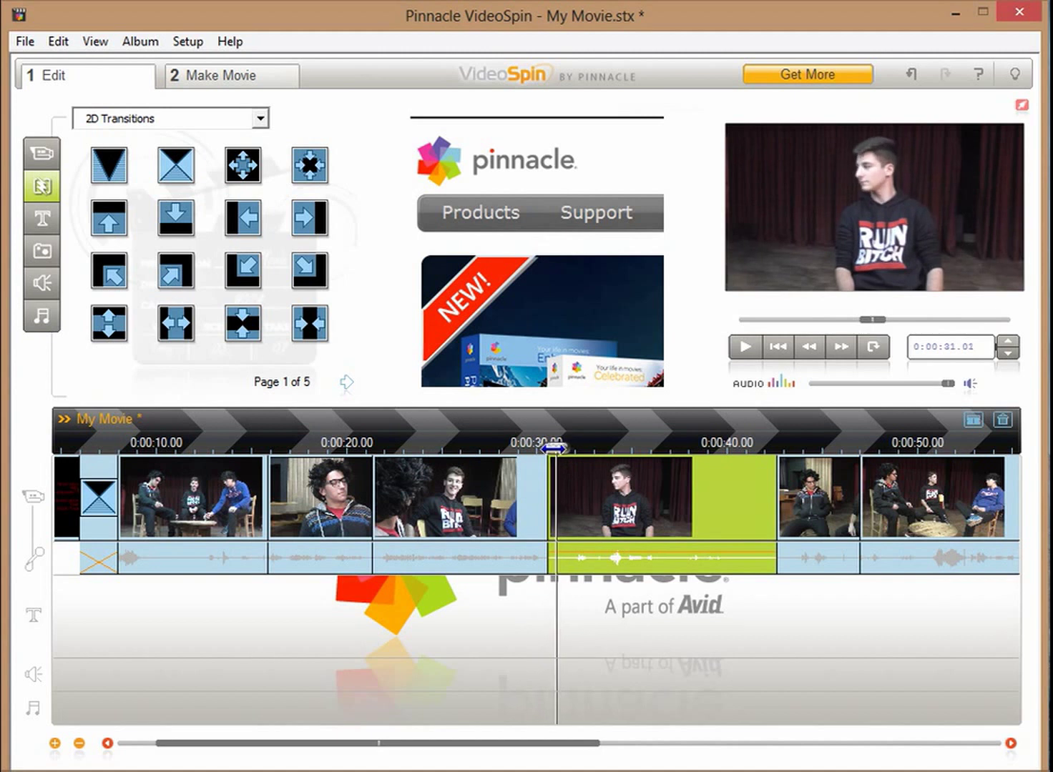
{"action": "left_click", "coordinate": [550, 522]}
Trim the clip at 0:00:42, deleting its unwanted front piece and short end piece.
{"action": "left_click_drag", "start_coordinate": [546, 449], "coordinate": [787, 445]}
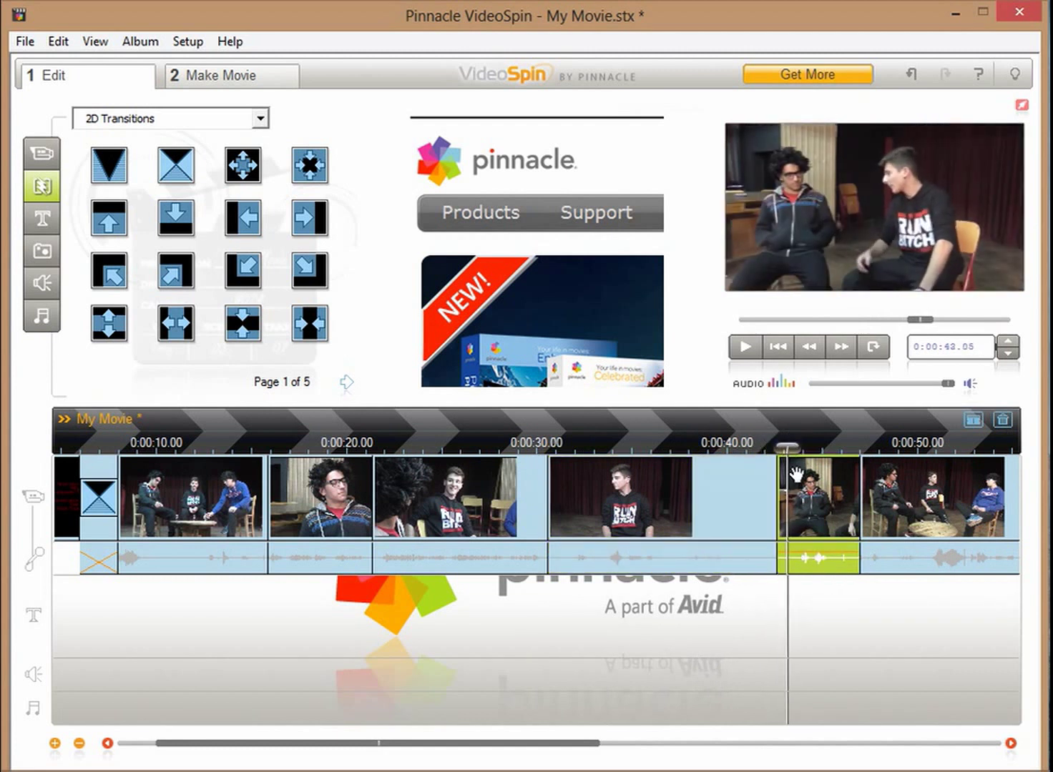
{"action": "left_click", "coordinate": [971, 419]}
{"action": "key", "text": "Delete"}
{"action": "left_click", "coordinate": [841, 445]}
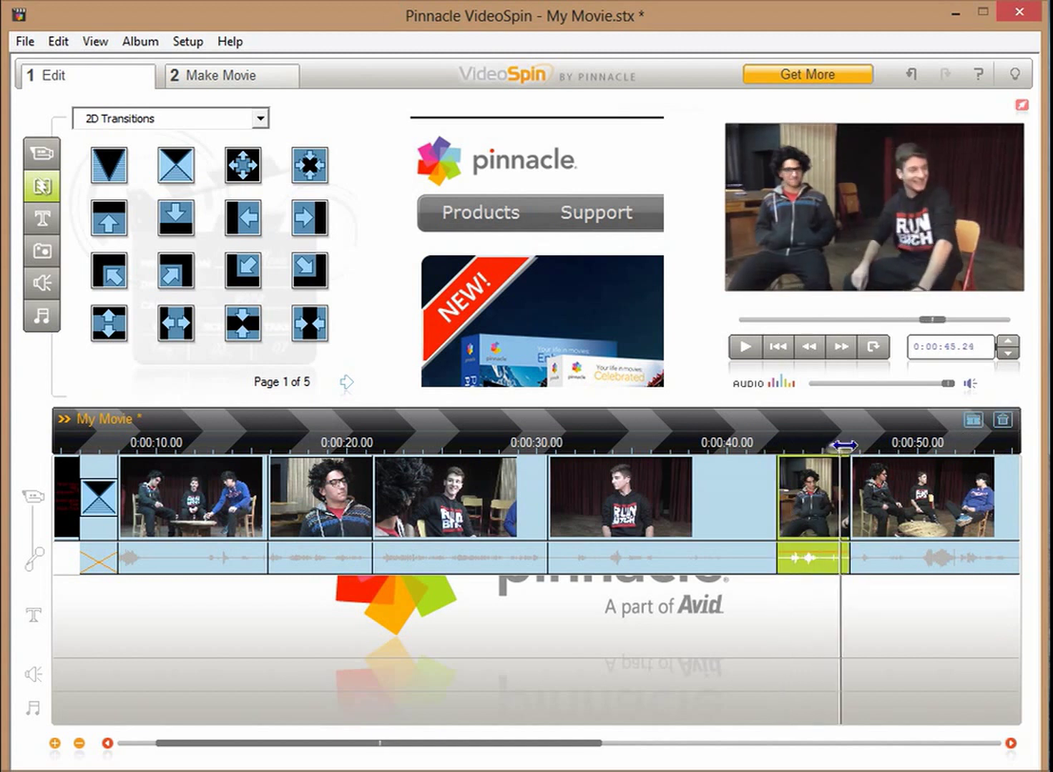
{"action": "left_click_drag", "start_coordinate": [844, 444], "coordinate": [841, 445]}
{"action": "left_click", "coordinate": [973, 420]}
{"action": "key", "text": "Delete"}
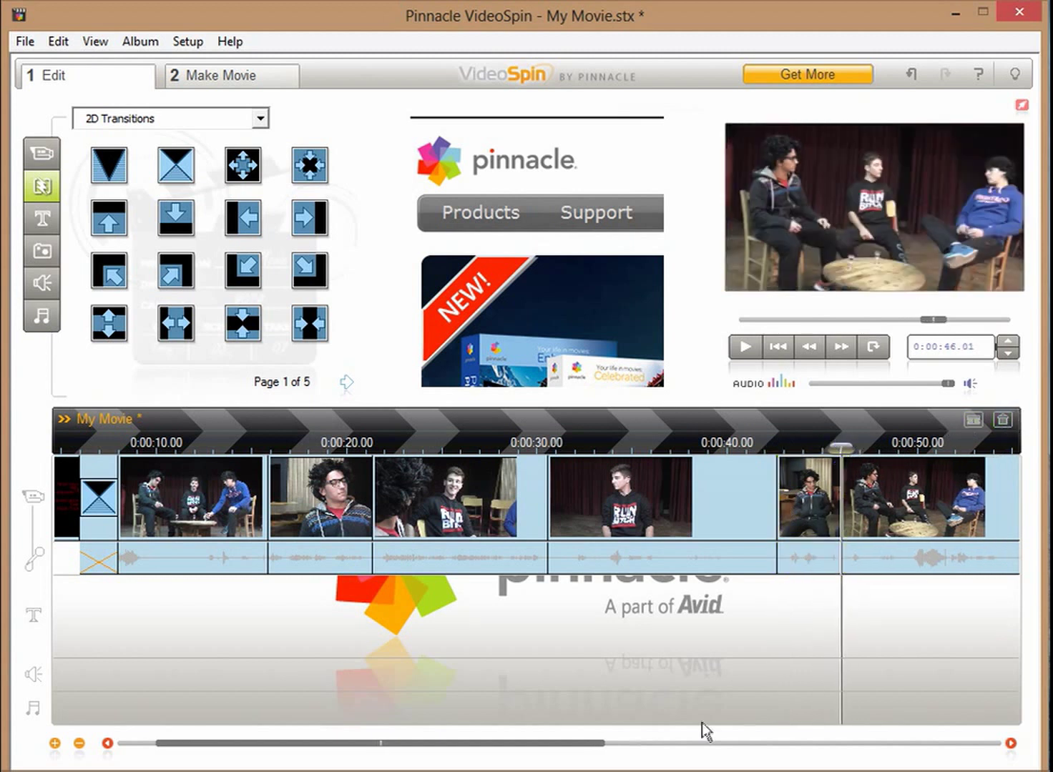
{"action": "left_click_drag", "start_coordinate": [603, 743], "coordinate": [793, 744]}
{"action": "left_click_drag", "start_coordinate": [413, 444], "coordinate": [701, 436]}
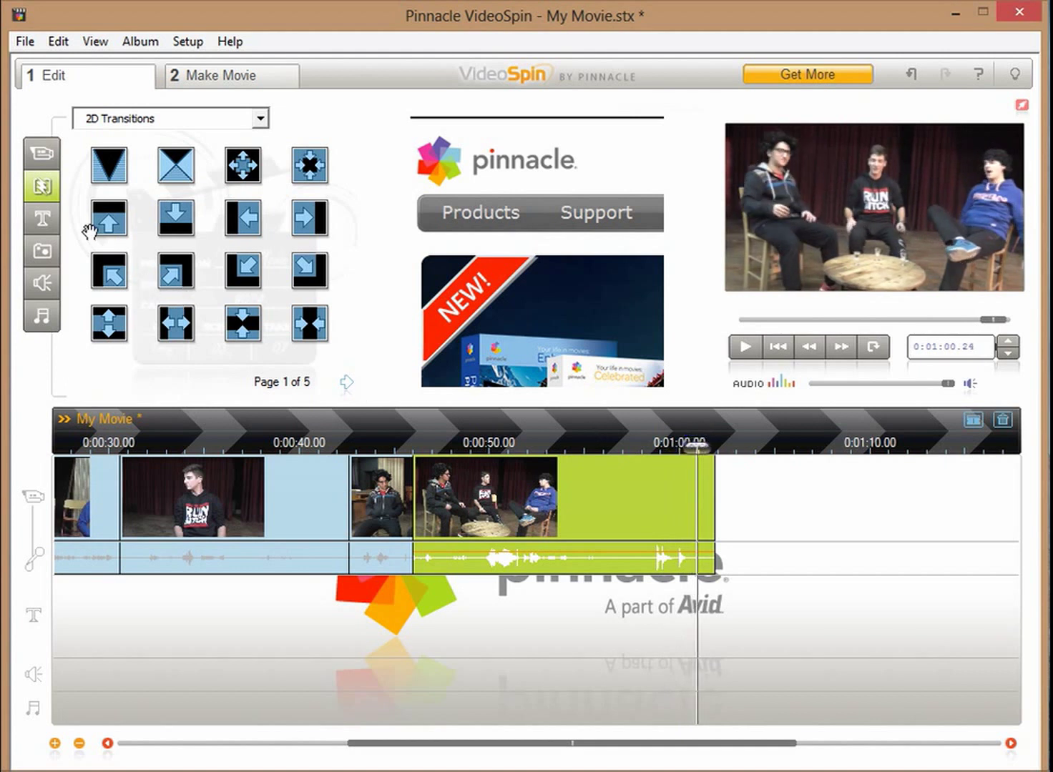
{"action": "left_click", "coordinate": [42, 220]}
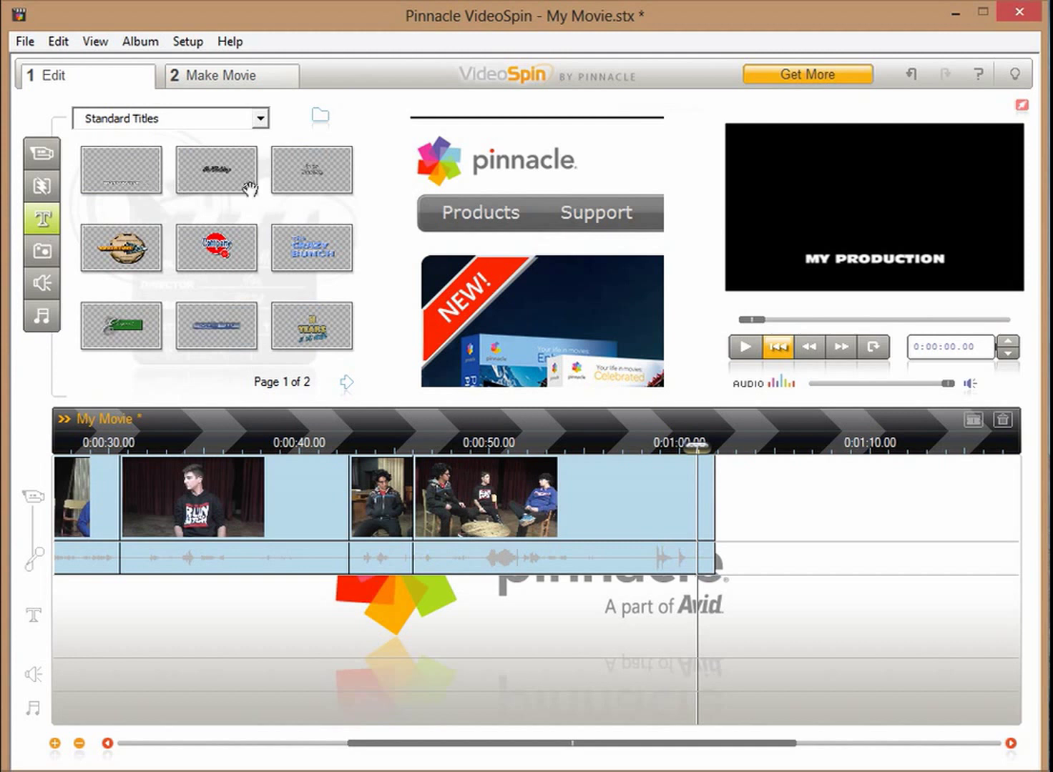
Add the third Standard Title after the last clip and reduce its font size to 24.
{"action": "mouse_move", "coordinate": [319, 172]}
{"action": "left_mouse_down"}
{"action": "mouse_move", "coordinate": [713, 434]}
{"action": "mouse_move", "coordinate": [736, 484]}
{"action": "left_mouse_up"}
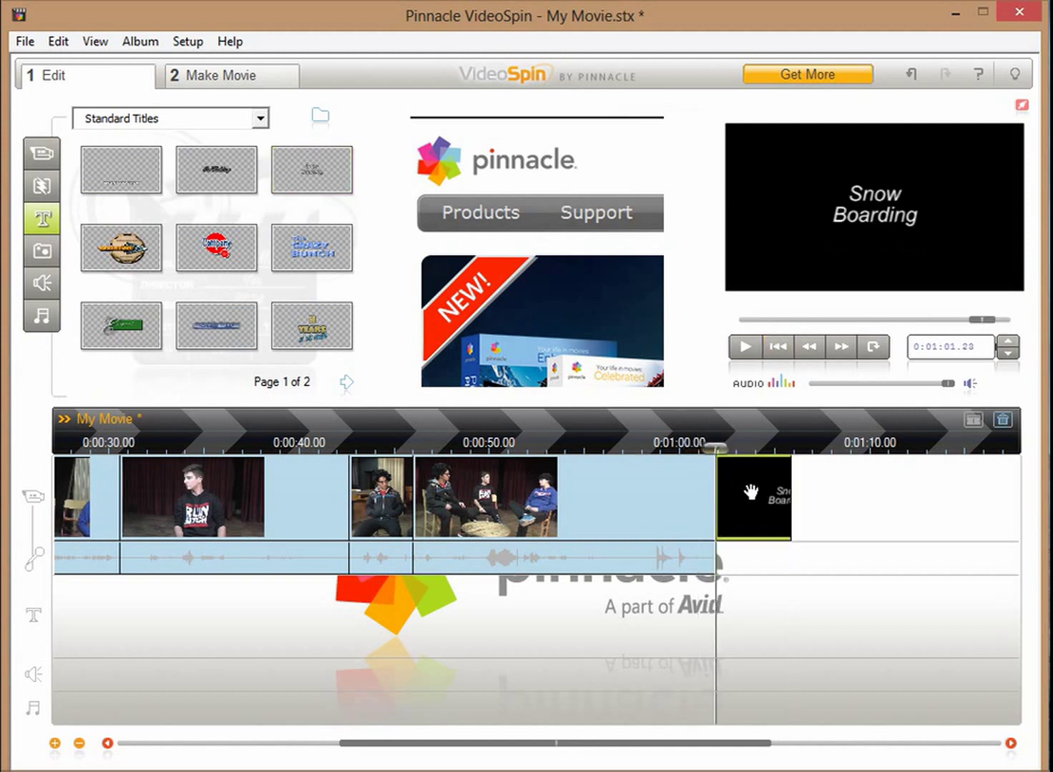
{"action": "double_click", "coordinate": [749, 489]}
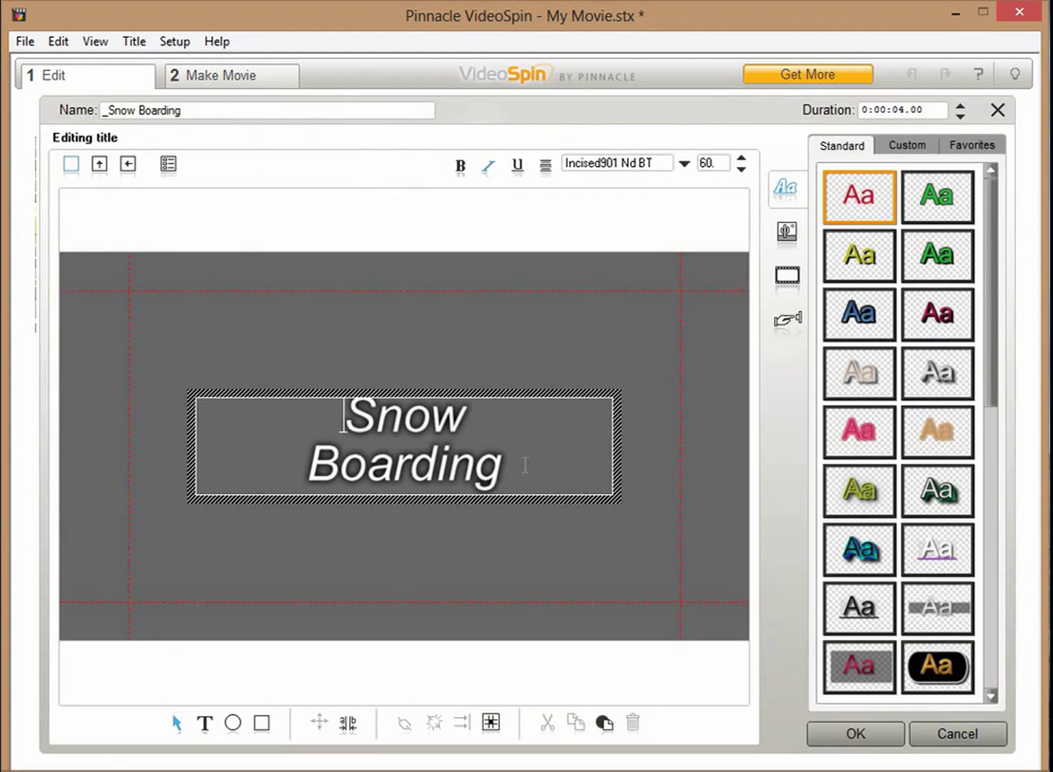
{"action": "left_click_drag", "start_coordinate": [503, 472], "coordinate": [345, 417]}
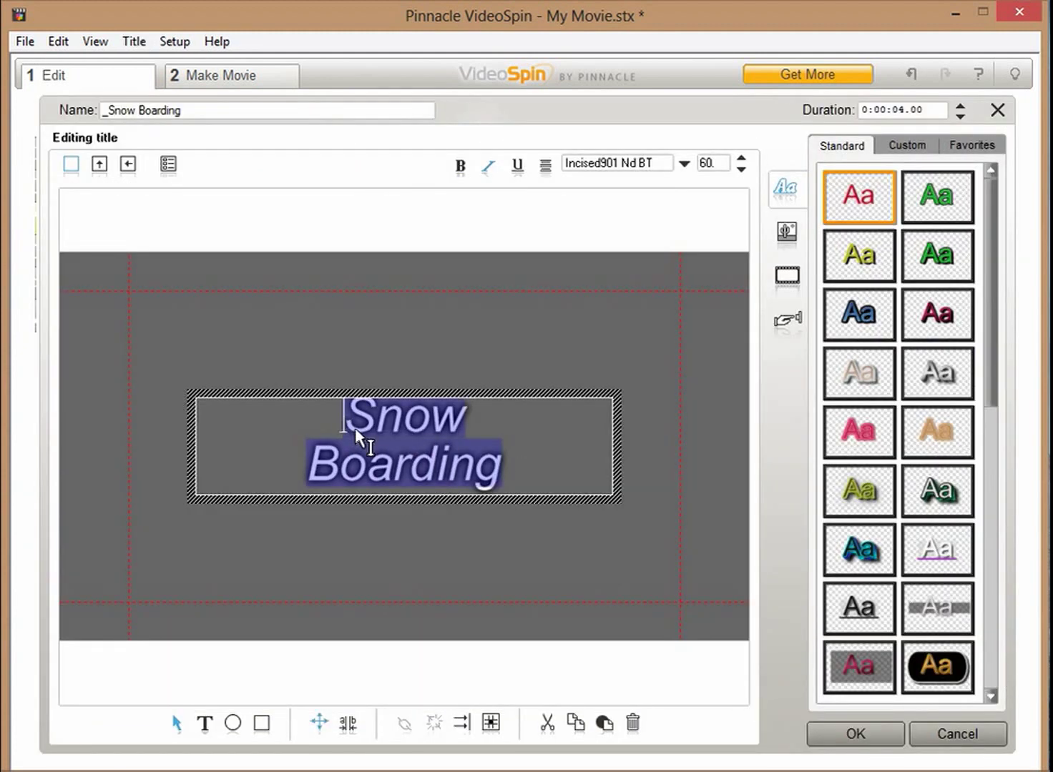
{"action": "left_click", "coordinate": [502, 388]}
{"action": "left_click", "coordinate": [683, 164]}
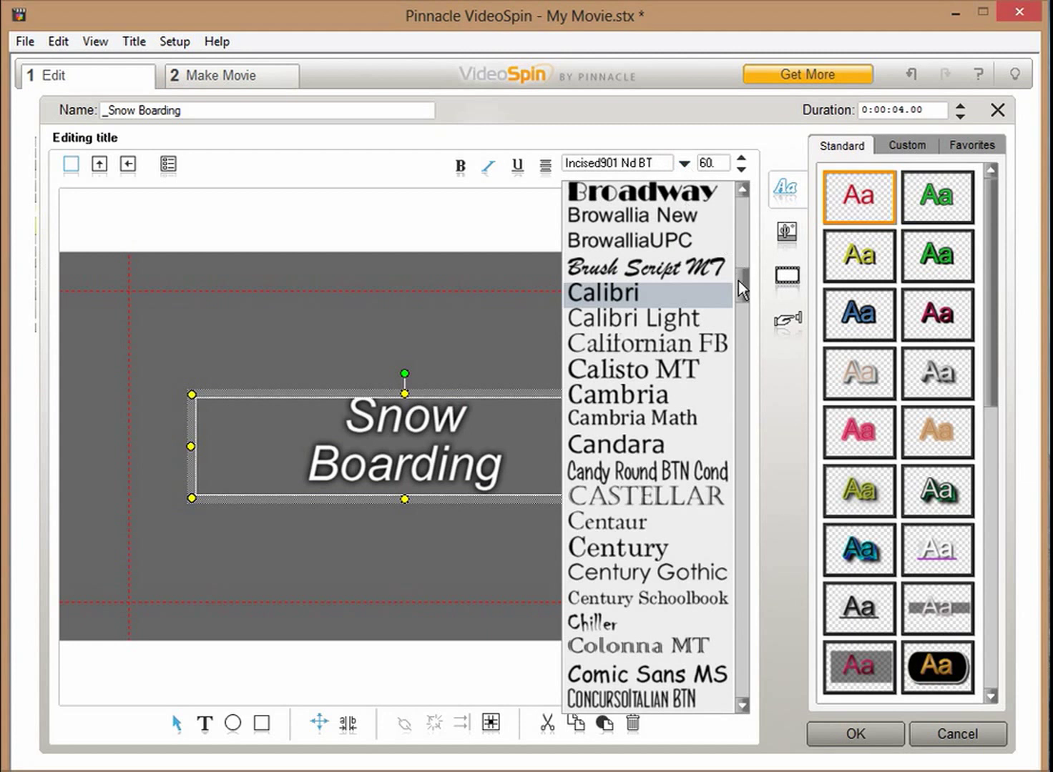
{"action": "left_click", "coordinate": [617, 299]}
{"action": "left_click", "coordinate": [742, 169]}
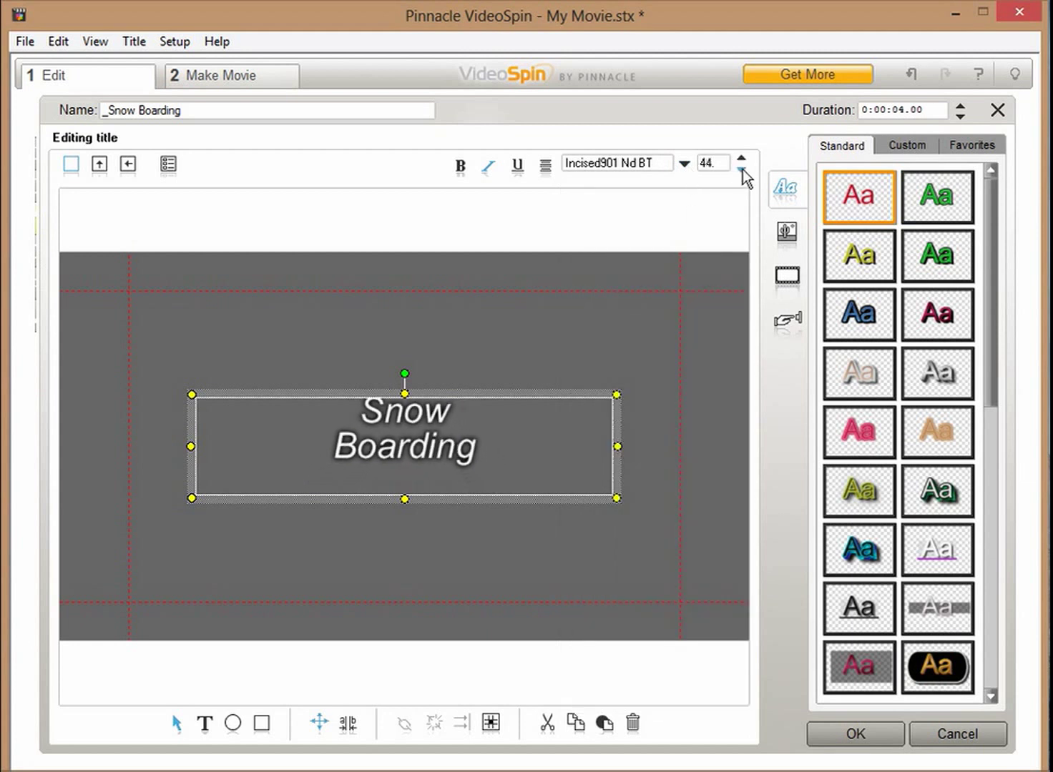
{"action": "left_click", "coordinate": [741, 168]}
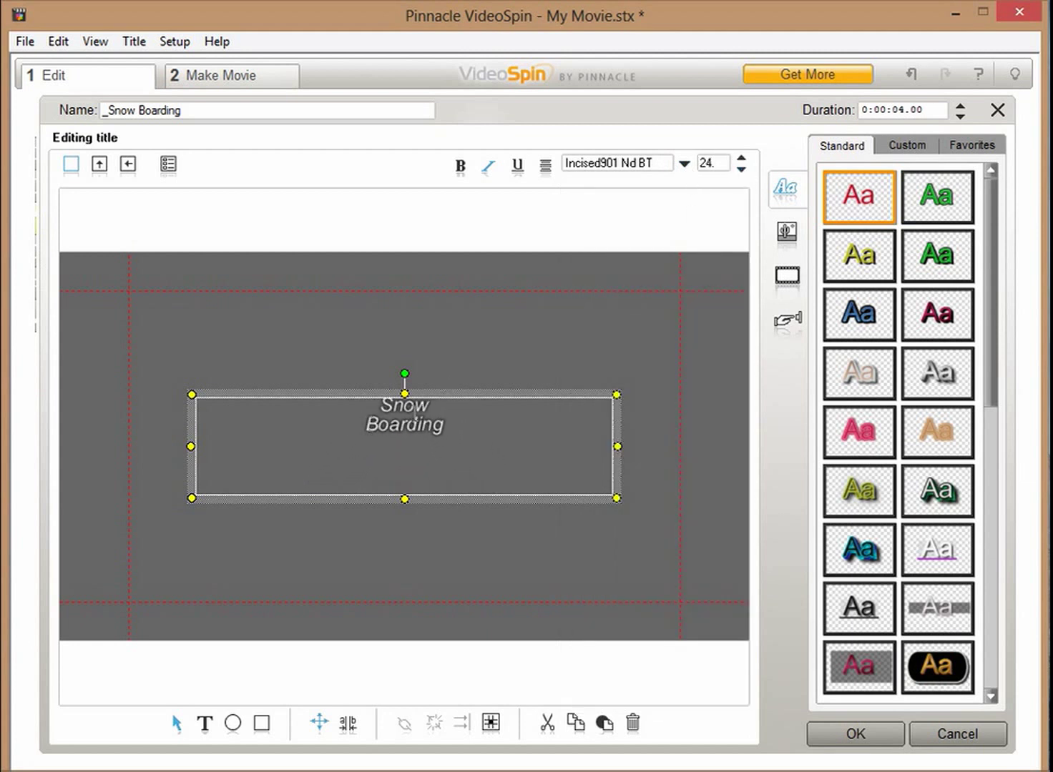
Replace the title text with a 'Cast' heading followed by three cast members' names.
{"action": "left_click", "coordinate": [422, 424]}
{"action": "double_click", "coordinate": [423, 423]}
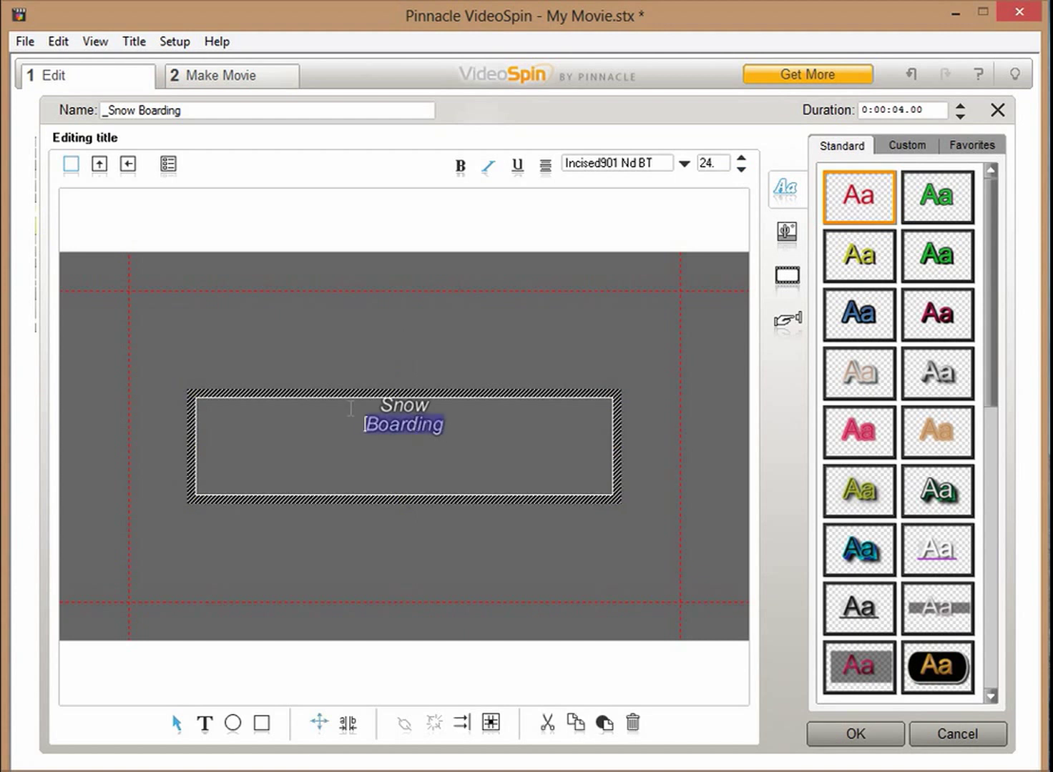
{"action": "key", "text": "BackSpace"}
{"action": "key", "text": "BackSpace"}
{"action": "key", "text": "BackSpace"}
{"action": "key", "text": "BackSpace"}
{"action": "key", "text": "BackSpace"}
{"action": "key", "text": "BackSpace"}
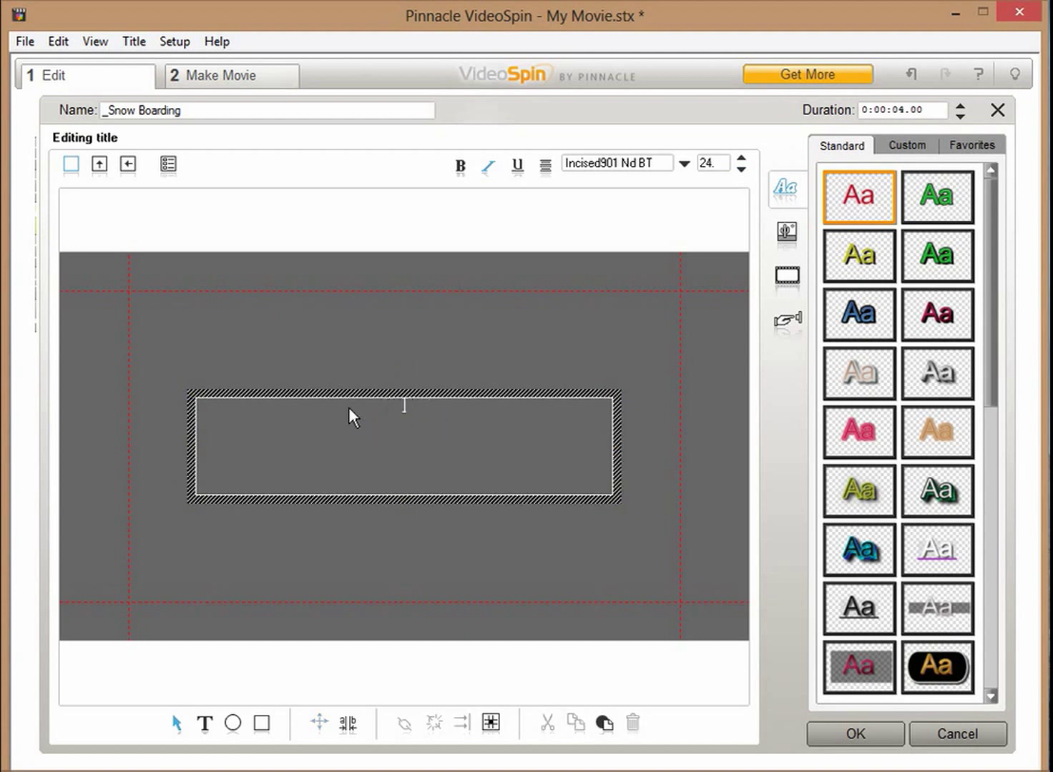
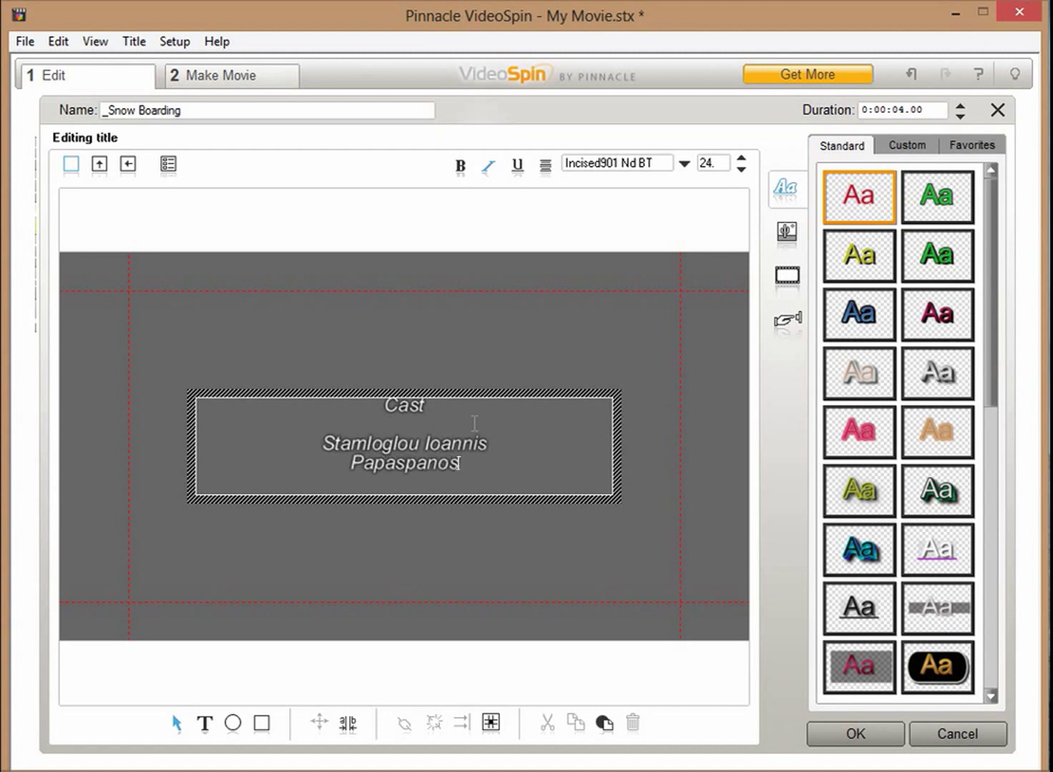
{"action": "key", "text": "Return"}
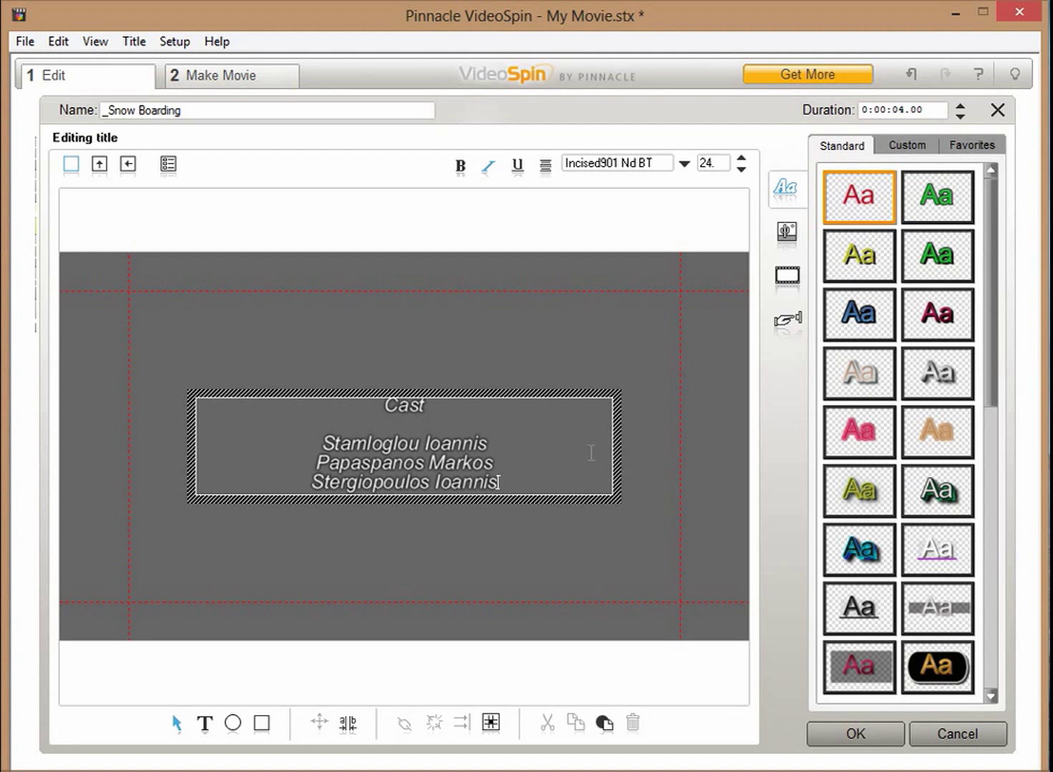
Make the Cast title a 6-second roll with red Standard-style text and confirm it.
{"action": "left_click", "coordinate": [894, 109]}
{"action": "left_click", "coordinate": [99, 164]}
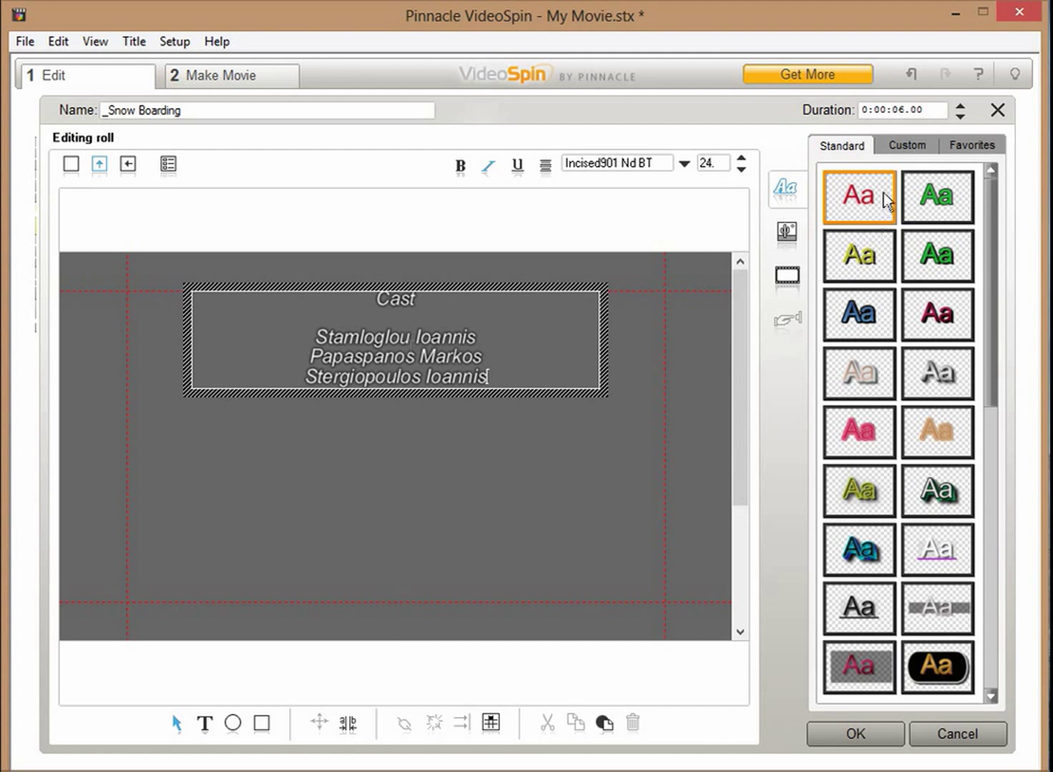
{"action": "left_click", "coordinate": [571, 291]}
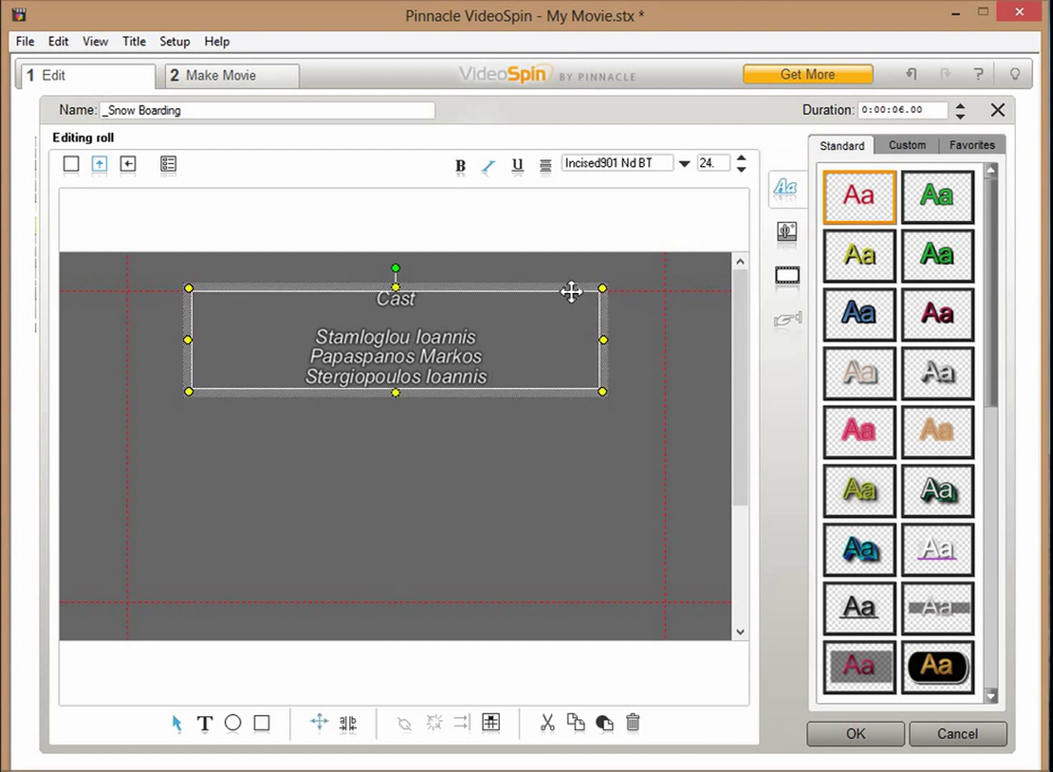
{"action": "left_click", "coordinate": [855, 196]}
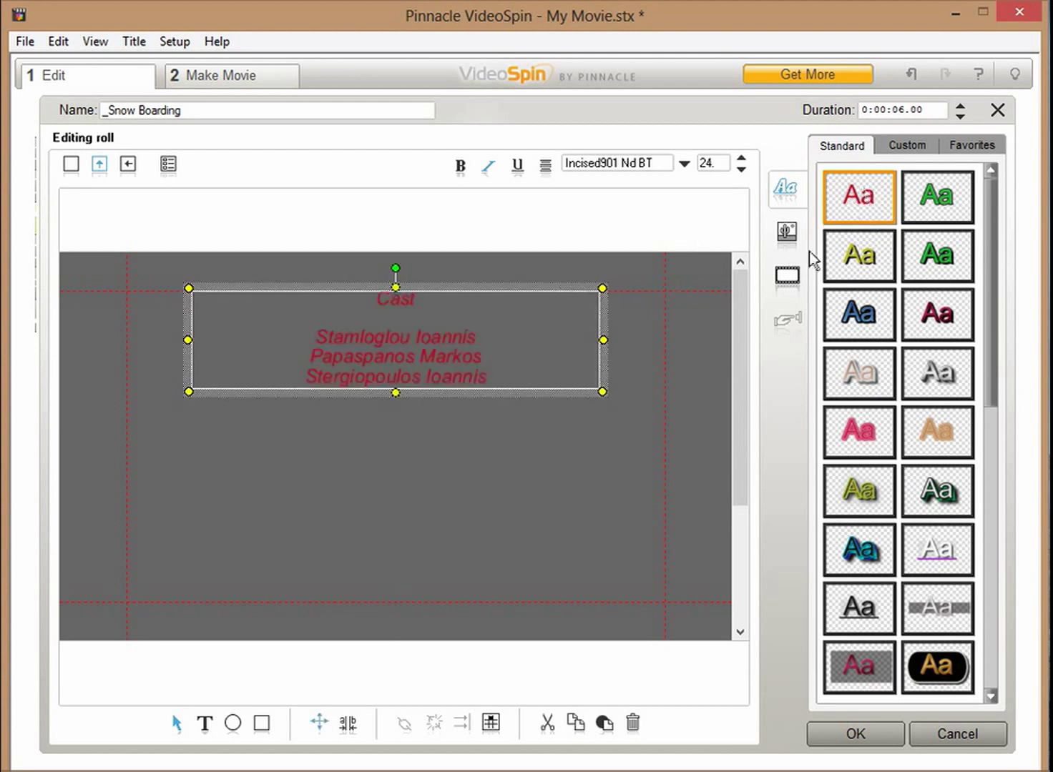
{"action": "left_click", "coordinate": [860, 737]}
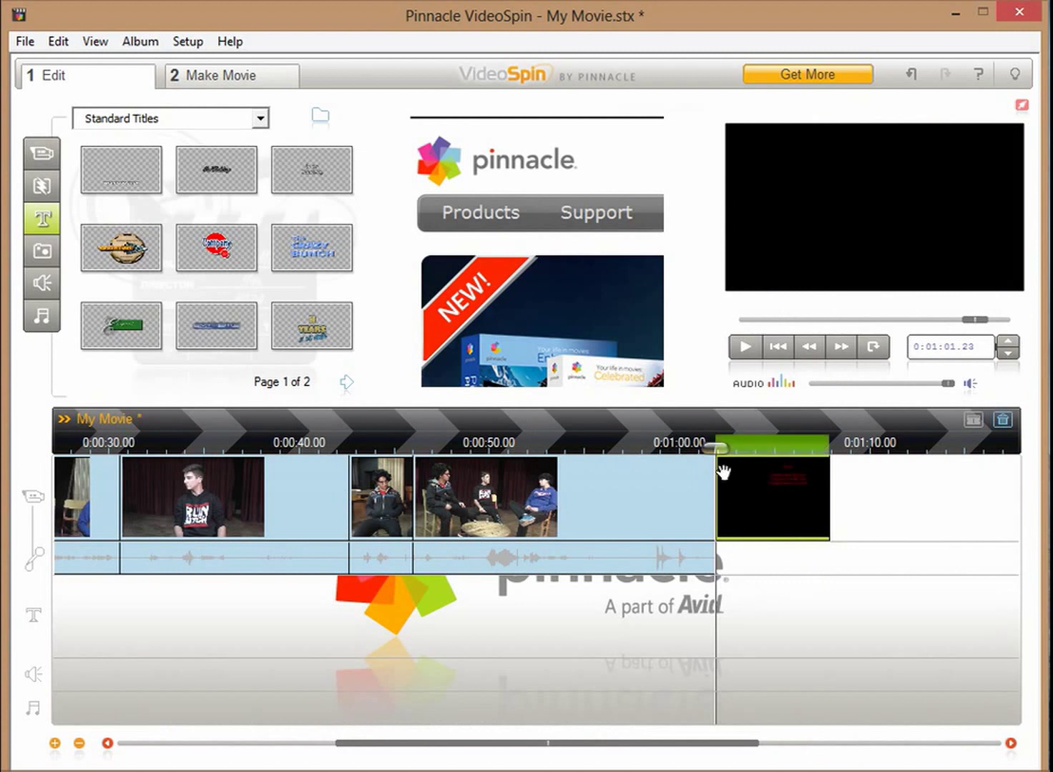
Split the last video clip near 0:01:01.12 and delete the trailing piece.
{"action": "mouse_move", "coordinate": [715, 448]}
{"action": "left_mouse_down"}
{"action": "mouse_move", "coordinate": [841, 449]}
{"action": "mouse_move", "coordinate": [682, 446]}
{"action": "mouse_move", "coordinate": [731, 446]}
{"action": "mouse_move", "coordinate": [681, 446]}
{"action": "mouse_move", "coordinate": [710, 445]}
{"action": "left_mouse_up"}
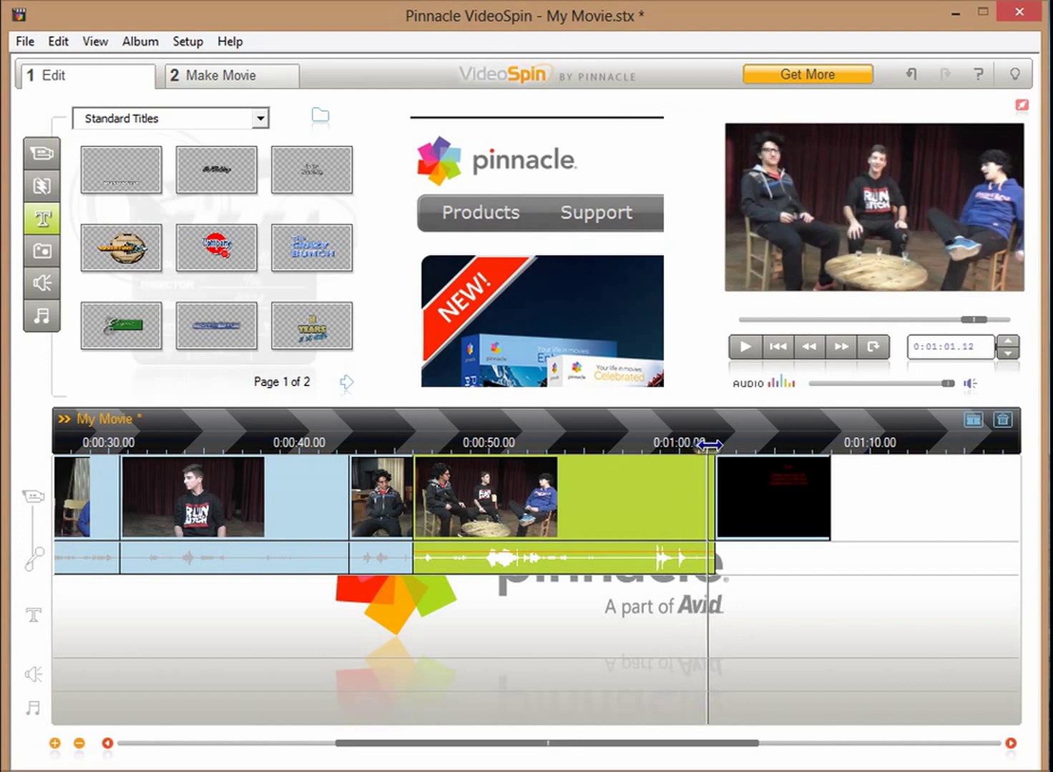
{"action": "left_click", "coordinate": [975, 421]}
{"action": "left_click", "coordinate": [1000, 420]}
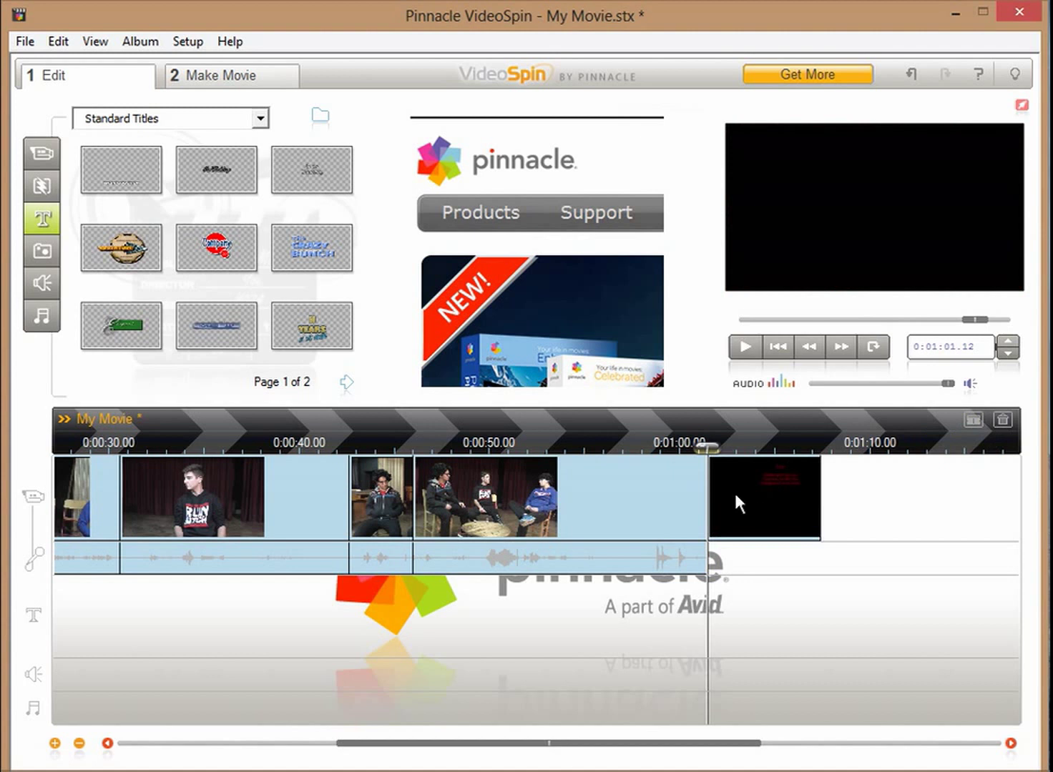
Place a Cross 2D transition before the Cast title and the first 2D transition after it.
{"action": "left_click", "coordinate": [41, 186]}
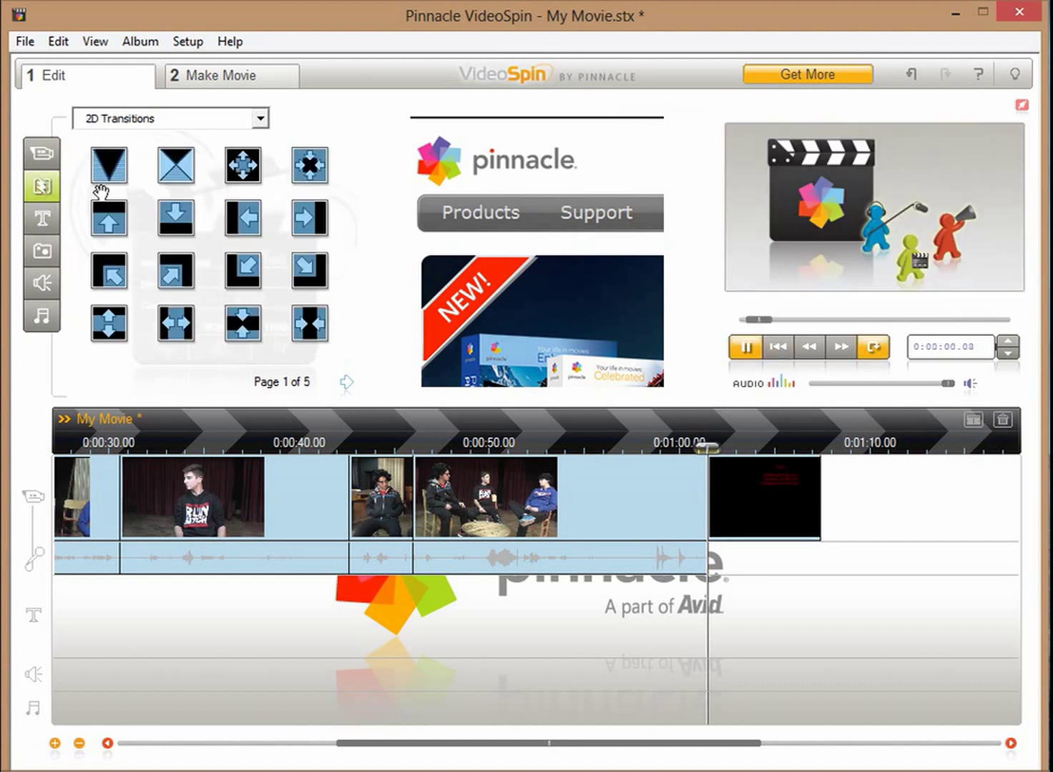
{"action": "mouse_move", "coordinate": [174, 167]}
{"action": "left_mouse_down"}
{"action": "mouse_move", "coordinate": [235, 261]}
{"action": "mouse_move", "coordinate": [496, 426]}
{"action": "mouse_move", "coordinate": [733, 527]}
{"action": "mouse_move", "coordinate": [728, 516]}
{"action": "left_mouse_up"}
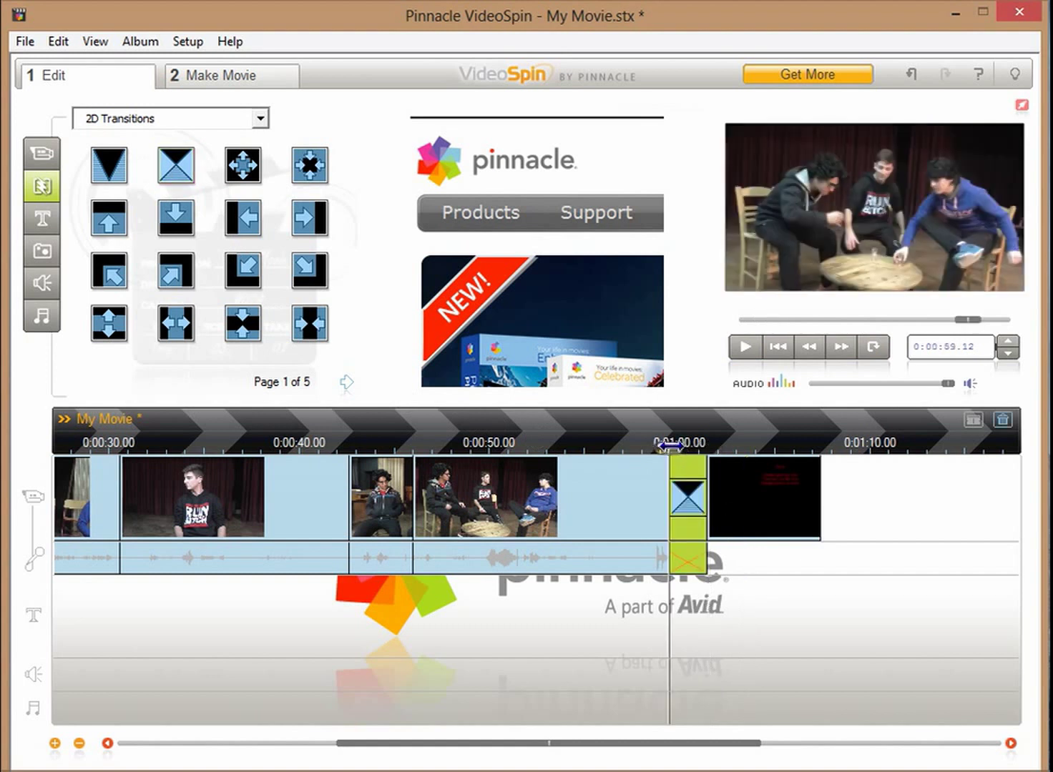
{"action": "left_click_drag", "start_coordinate": [661, 446], "coordinate": [759, 444]}
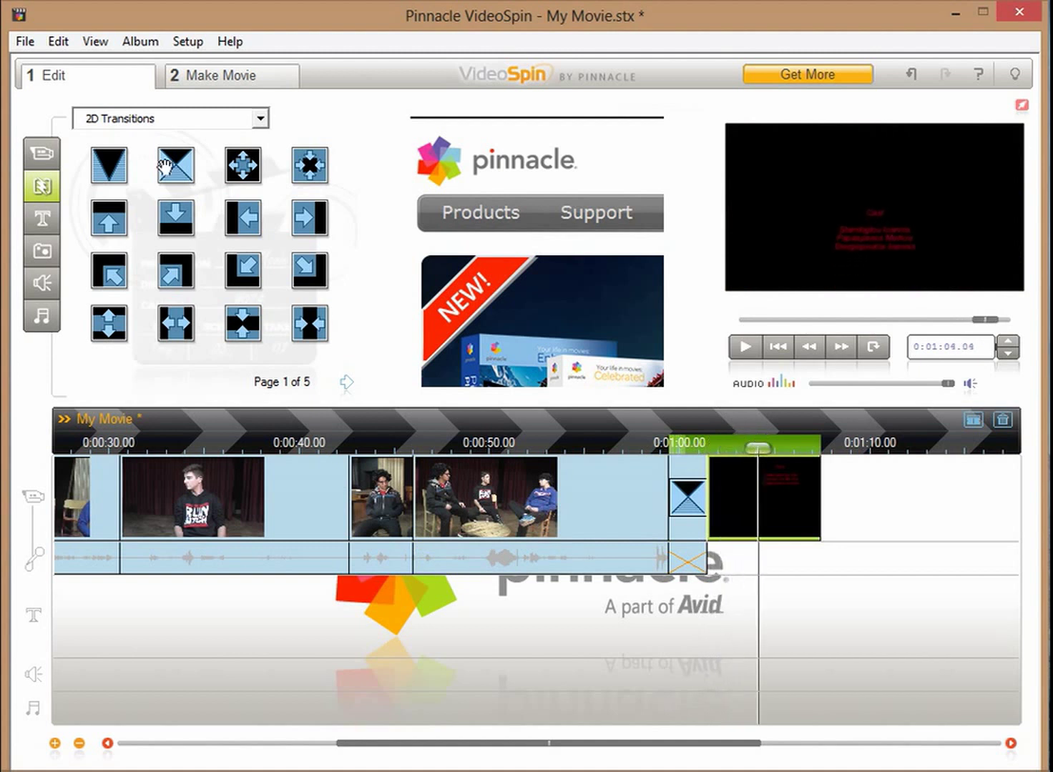
{"action": "left_click_drag", "start_coordinate": [114, 168], "coordinate": [817, 502]}
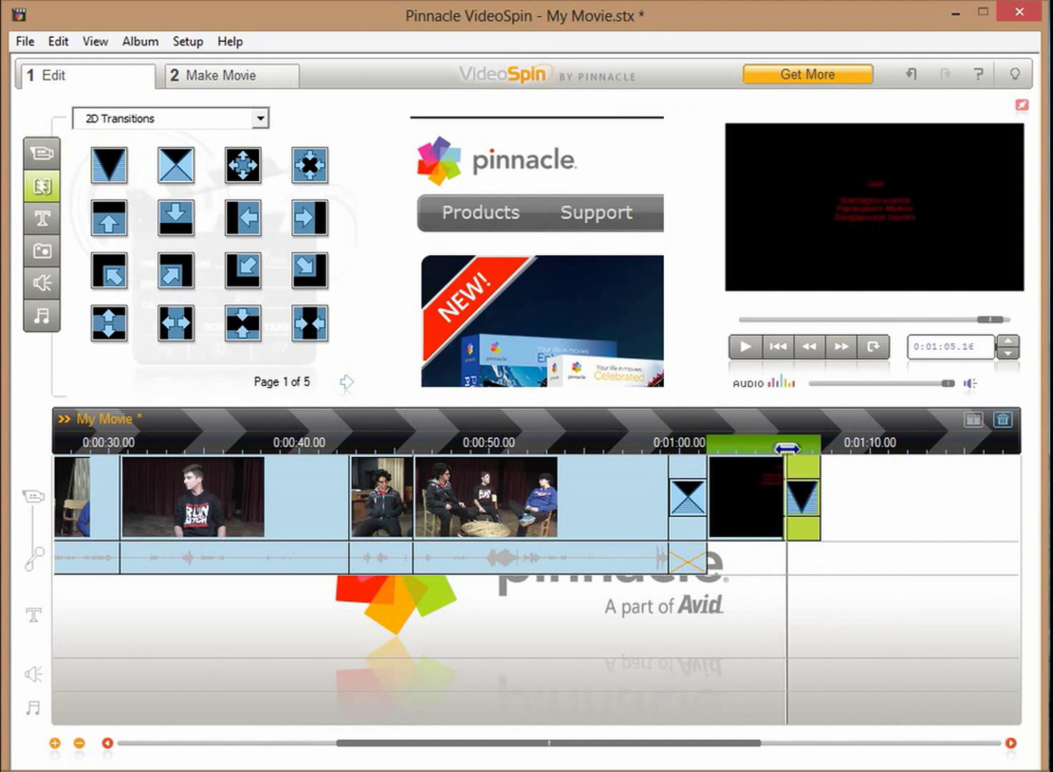
{"action": "left_click_drag", "start_coordinate": [791, 448], "coordinate": [824, 446]}
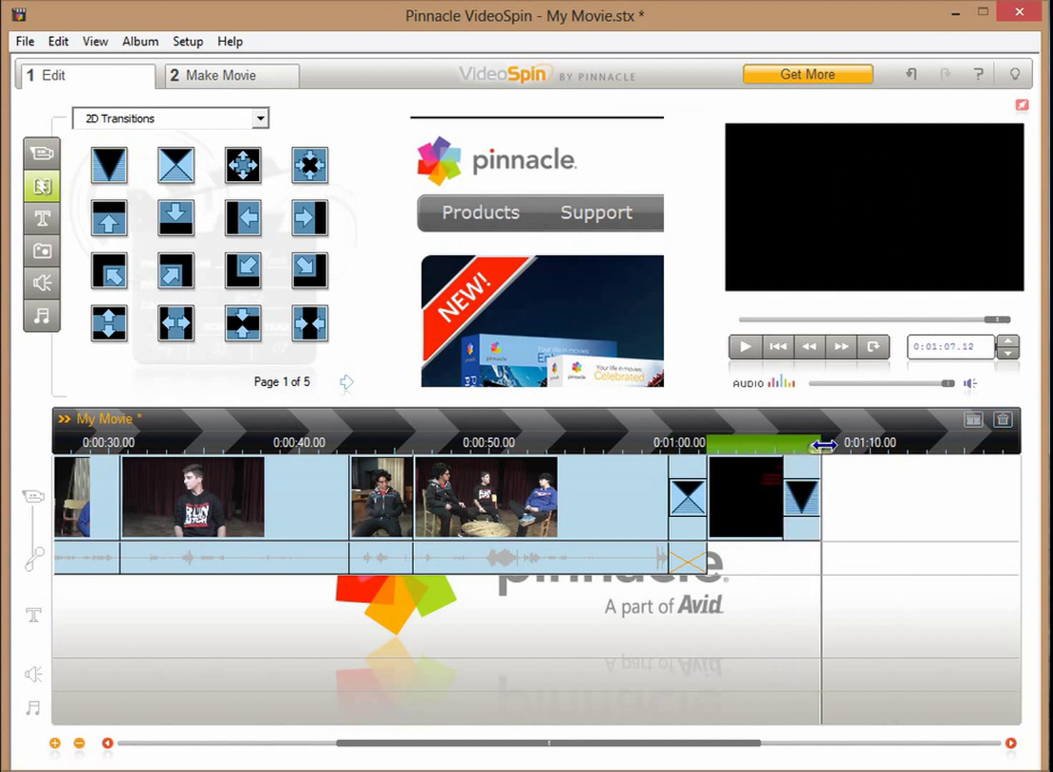
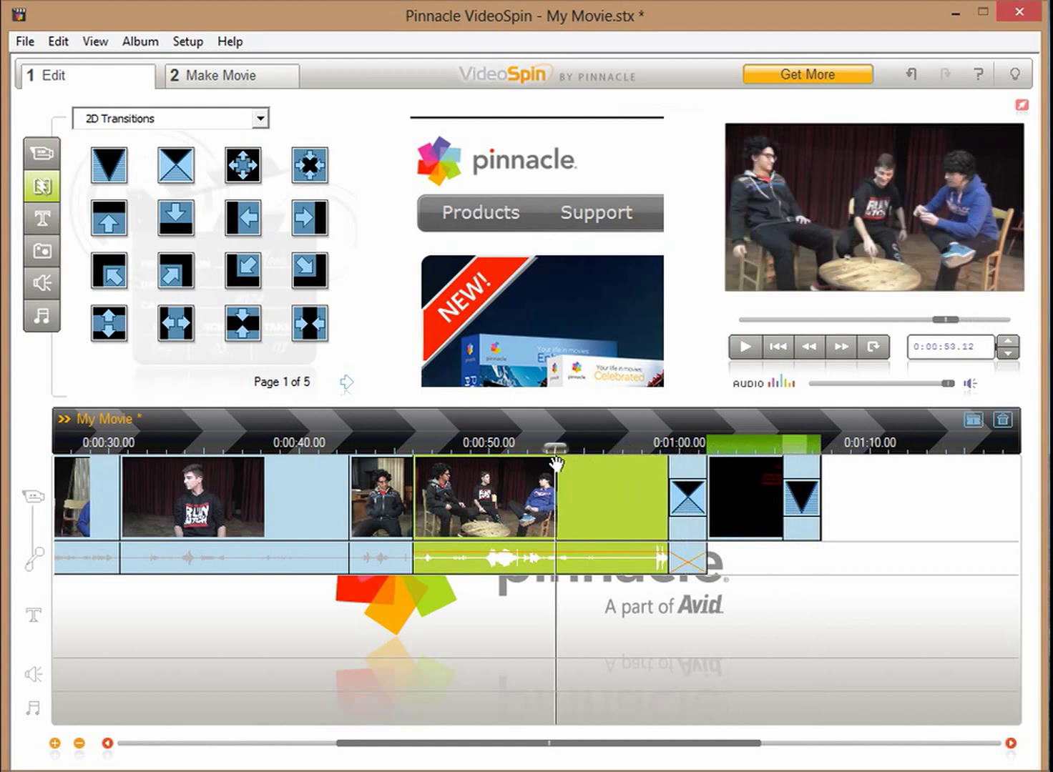
Zoom the timeline out until the whole interview movie fits in view.
{"action": "left_click_drag", "start_coordinate": [566, 748], "coordinate": [547, 748]}
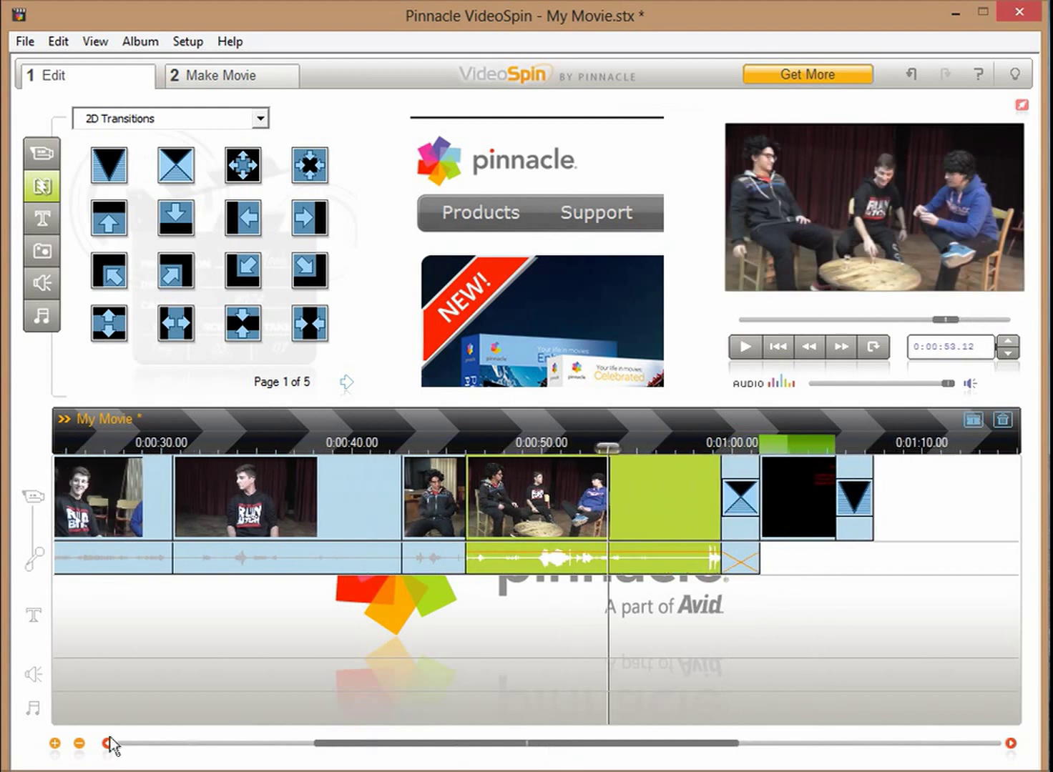
{"action": "left_click", "coordinate": [80, 743]}
{"action": "left_click", "coordinate": [80, 743]}
{"action": "left_click", "coordinate": [80, 743]}
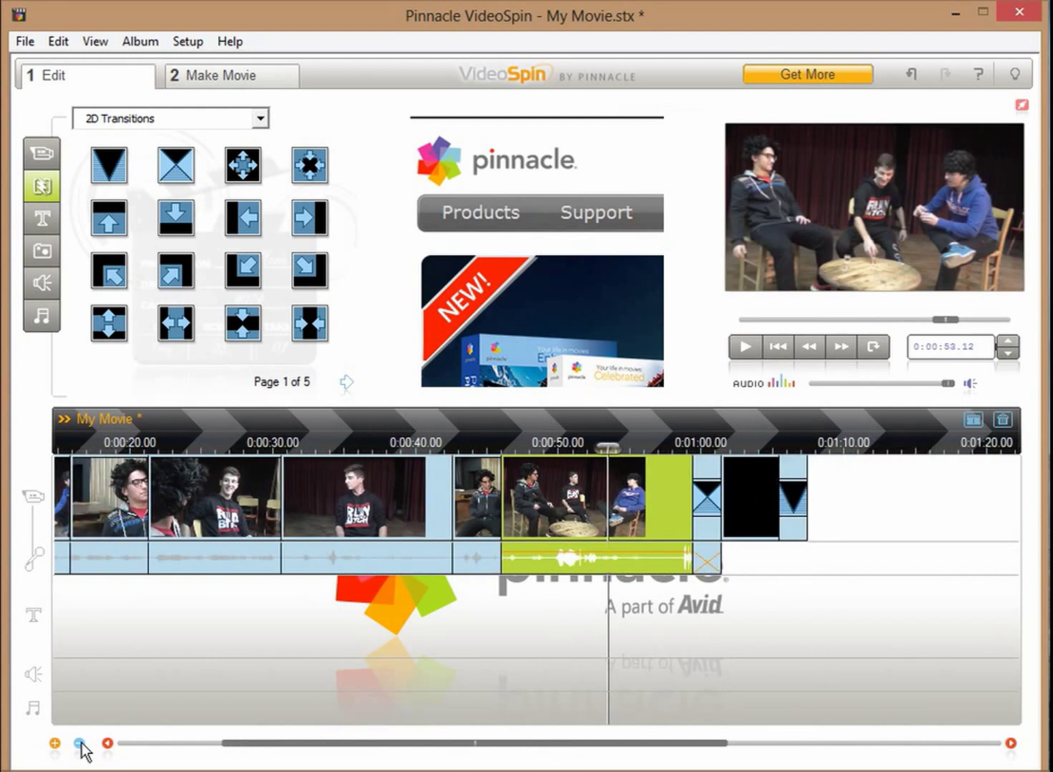
{"action": "left_click_drag", "start_coordinate": [343, 745], "coordinate": [240, 745]}
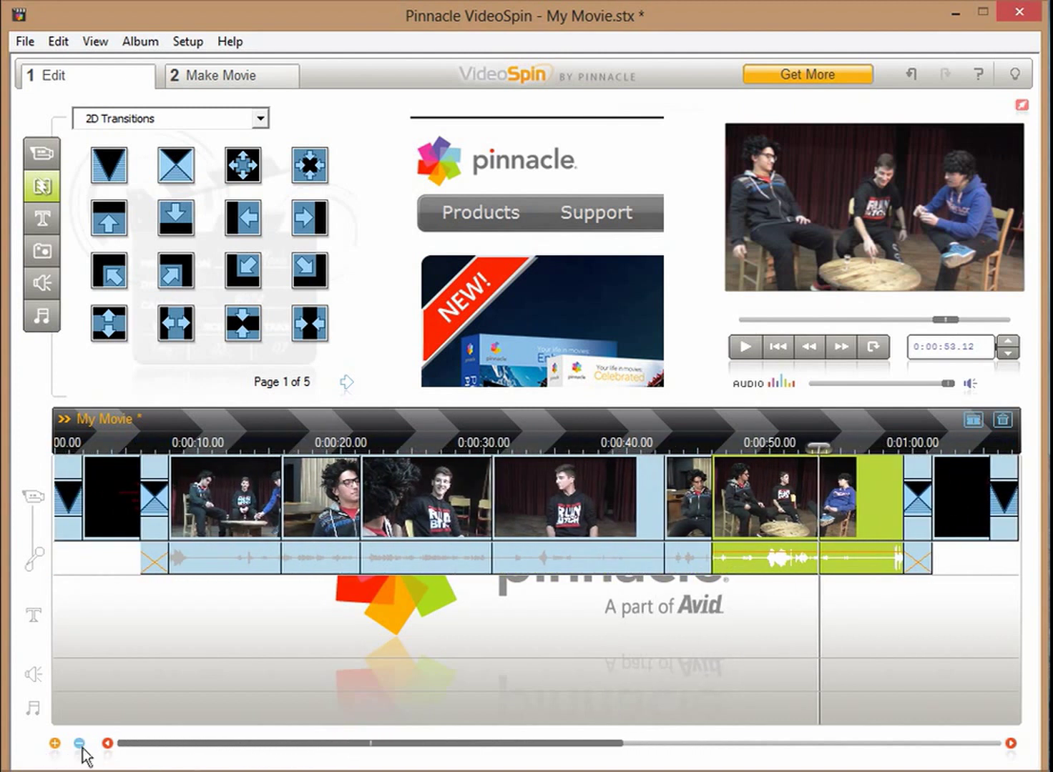
{"action": "left_click", "coordinate": [80, 743]}
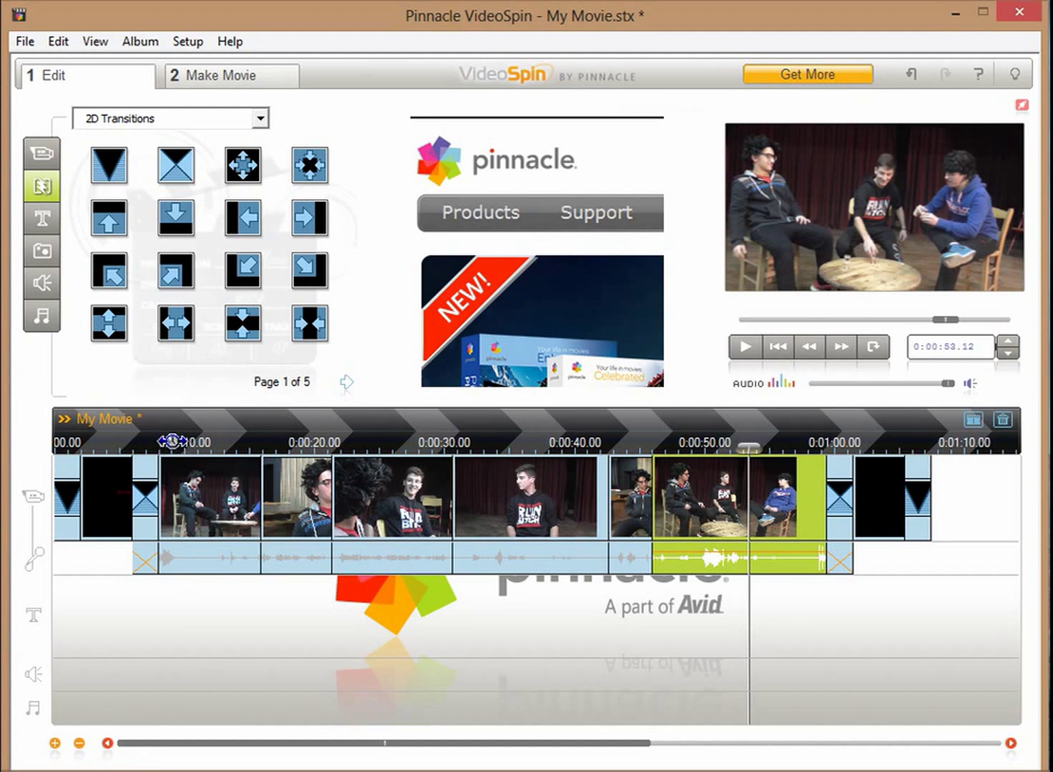
Move the playhead to about 0:00:16 and bring up the Standard Titles library.
{"action": "left_click", "coordinate": [173, 442]}
{"action": "left_click_drag", "start_coordinate": [171, 447], "coordinate": [266, 453]}
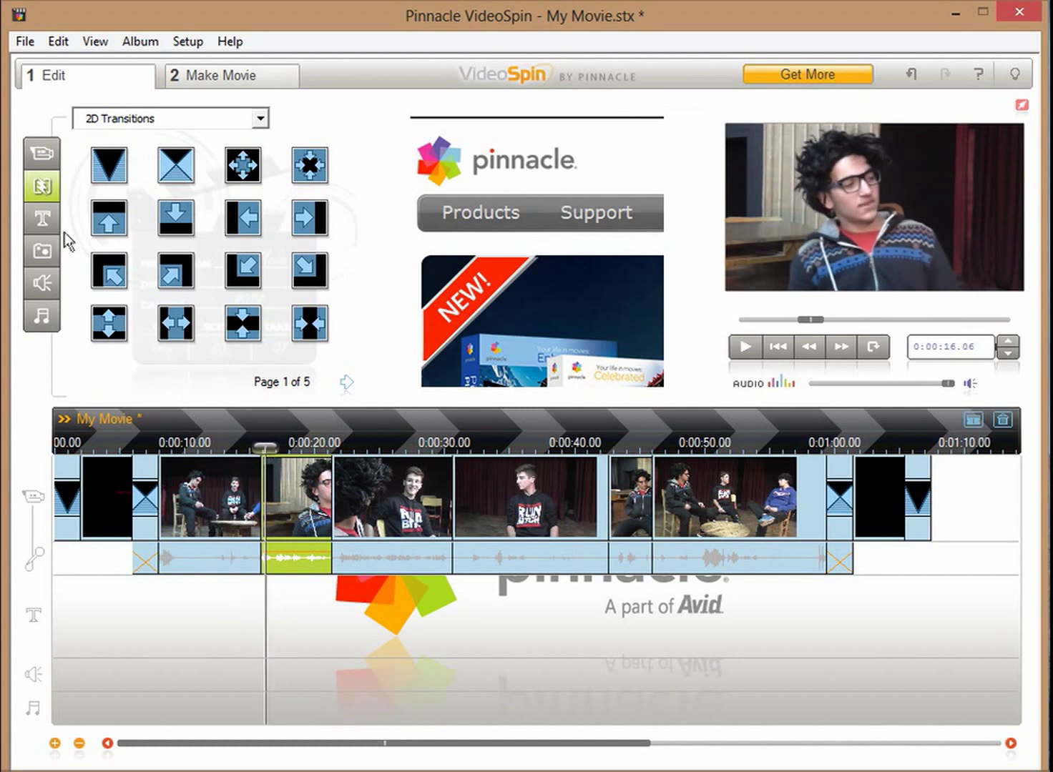
{"action": "left_click", "coordinate": [44, 218]}
Place a Standard Title near 0:00:16 reading 'Write your translation here!', moved lower in frame.
{"action": "left_click", "coordinate": [132, 168]}
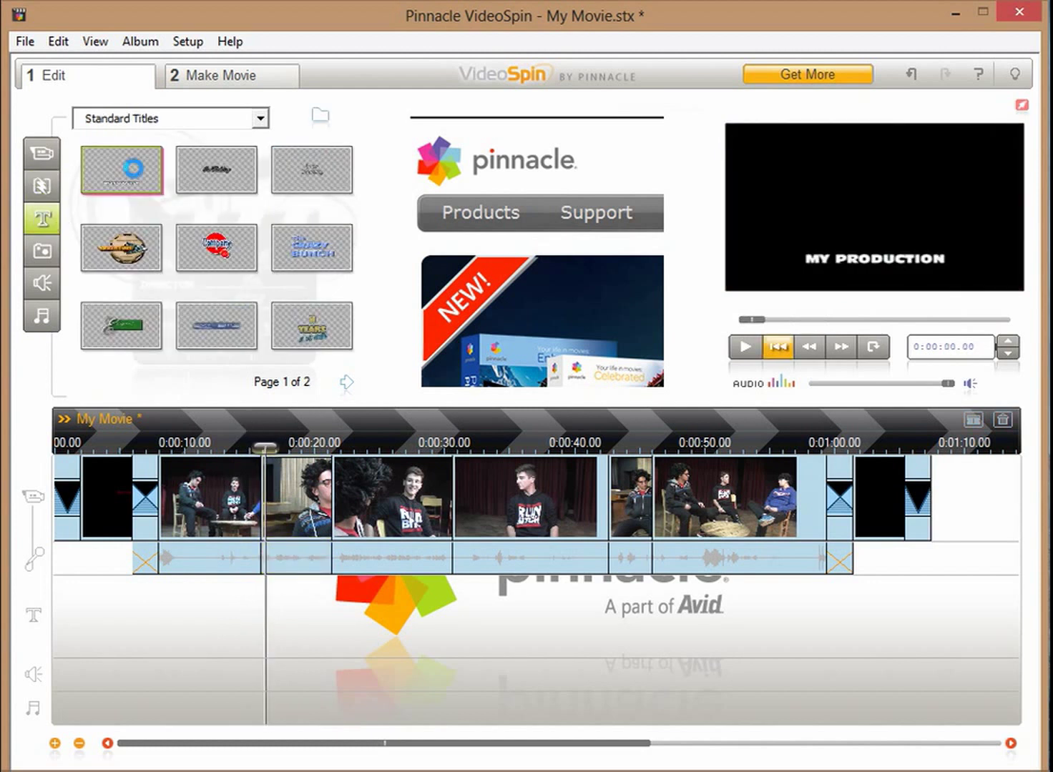
{"action": "left_click_drag", "start_coordinate": [136, 168], "coordinate": [259, 623]}
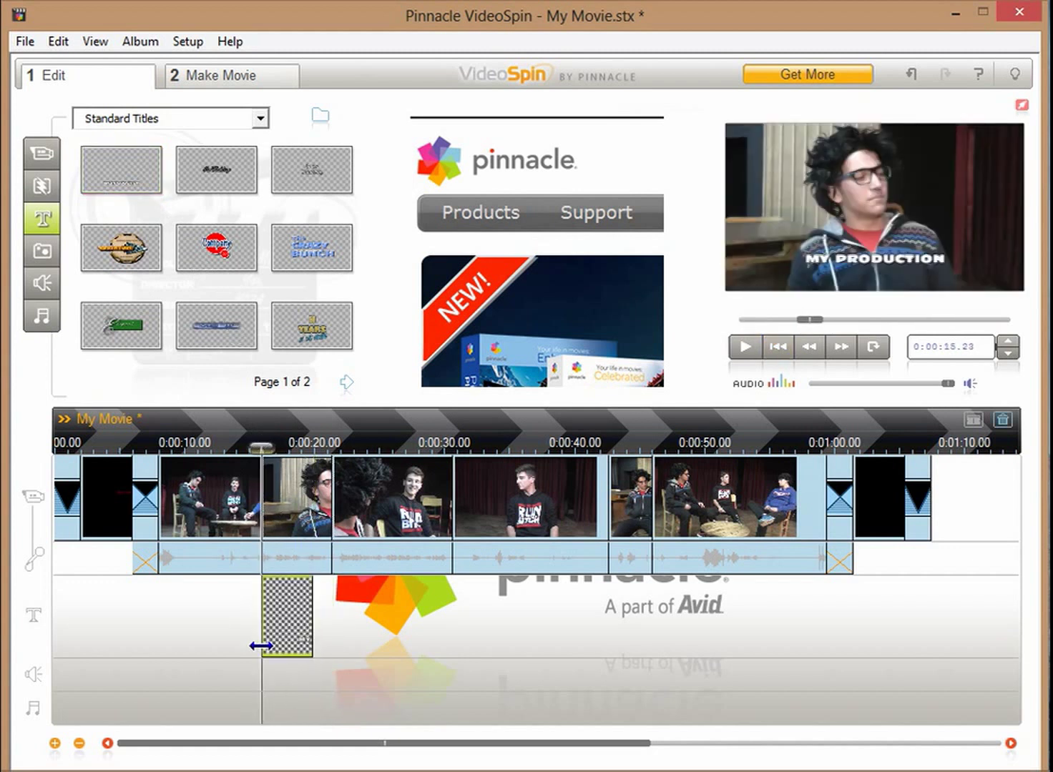
{"action": "left_click", "coordinate": [298, 612]}
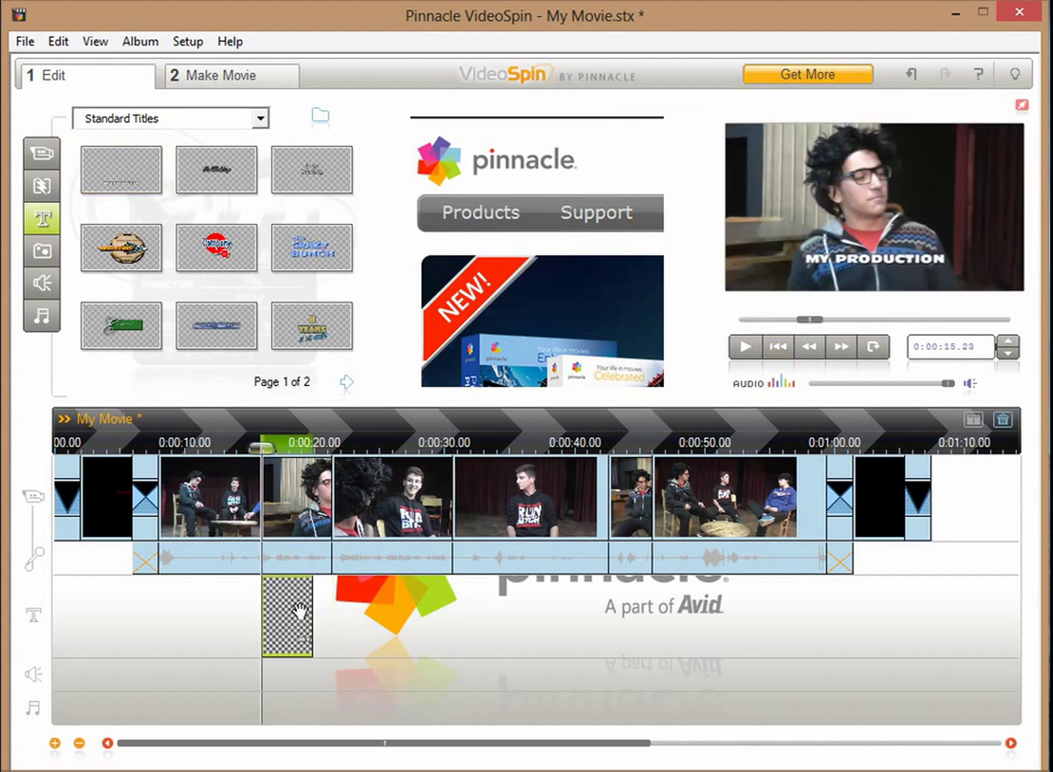
{"action": "double_click", "coordinate": [301, 615]}
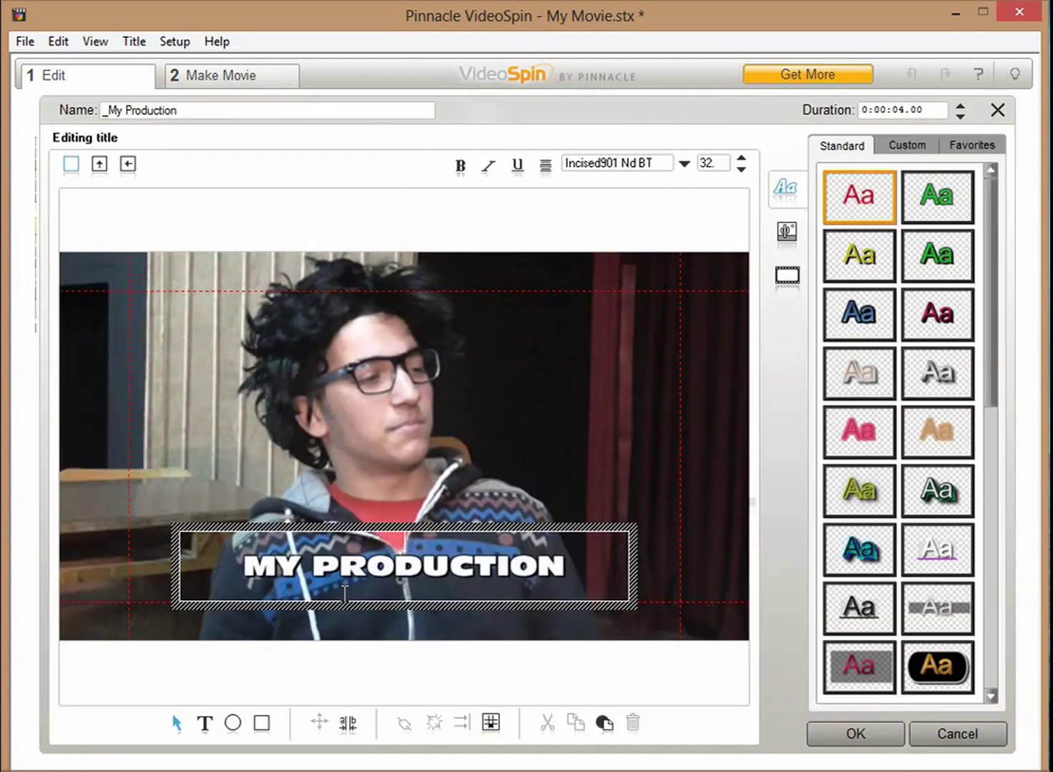
{"action": "left_click_drag", "start_coordinate": [590, 578], "coordinate": [255, 567]}
{"action": "type", "text": "W"}
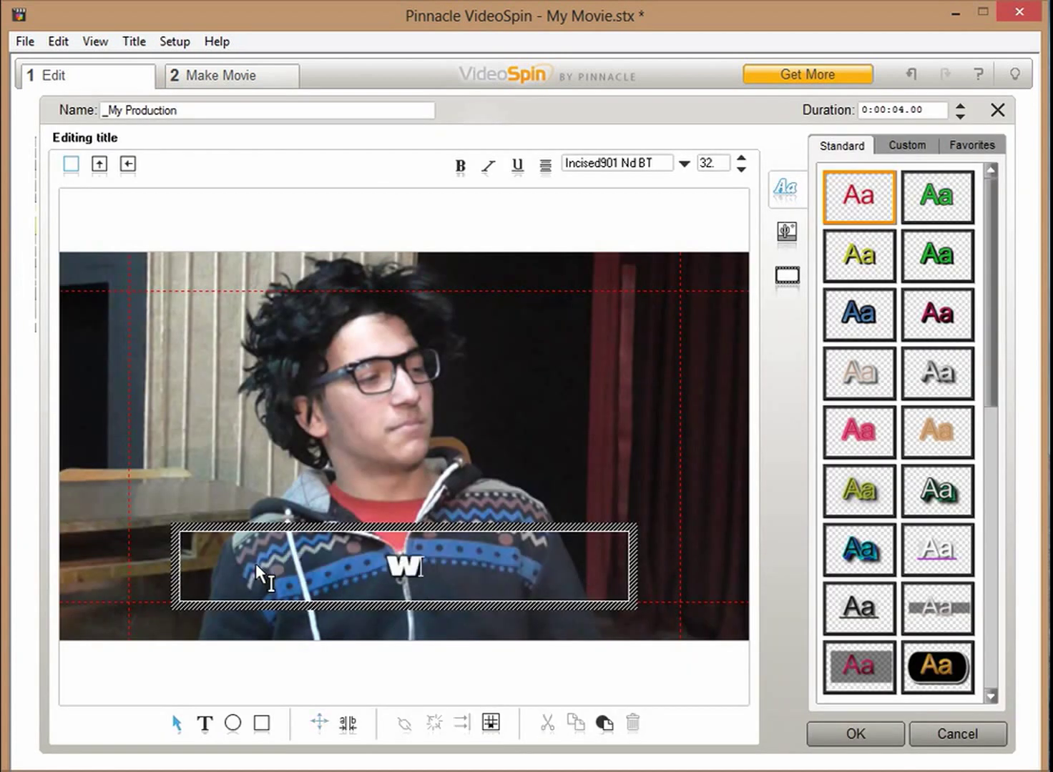
{"action": "type", "text": "rite your translation here!"}
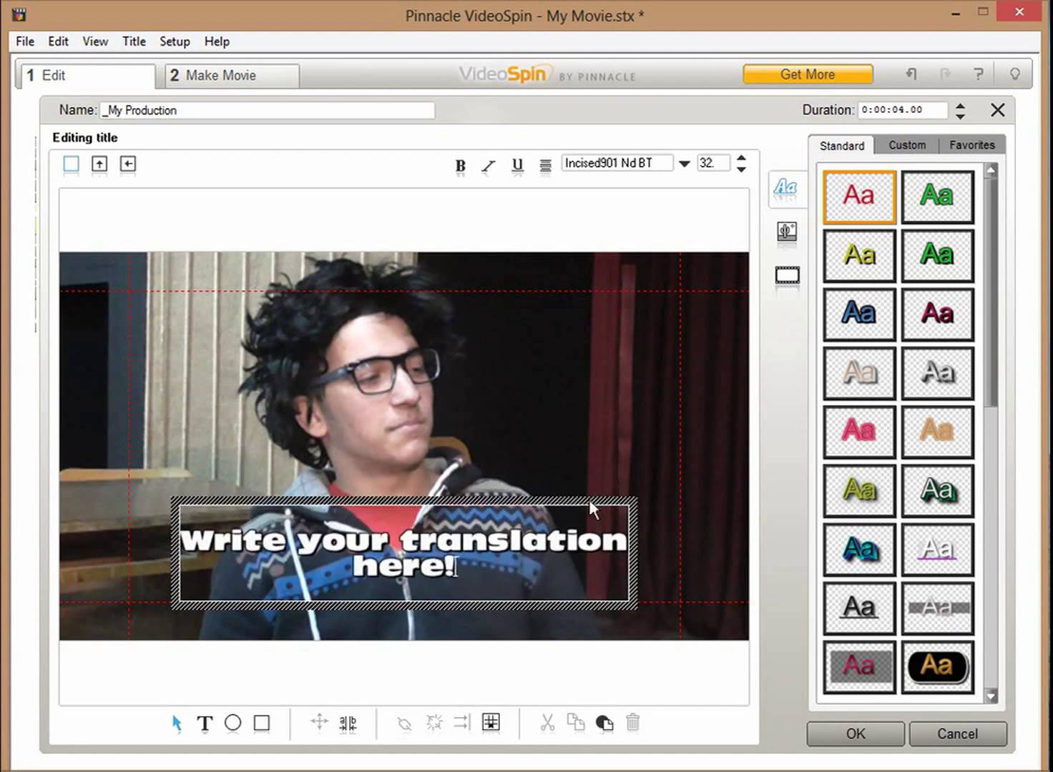
{"action": "left_click", "coordinate": [555, 510]}
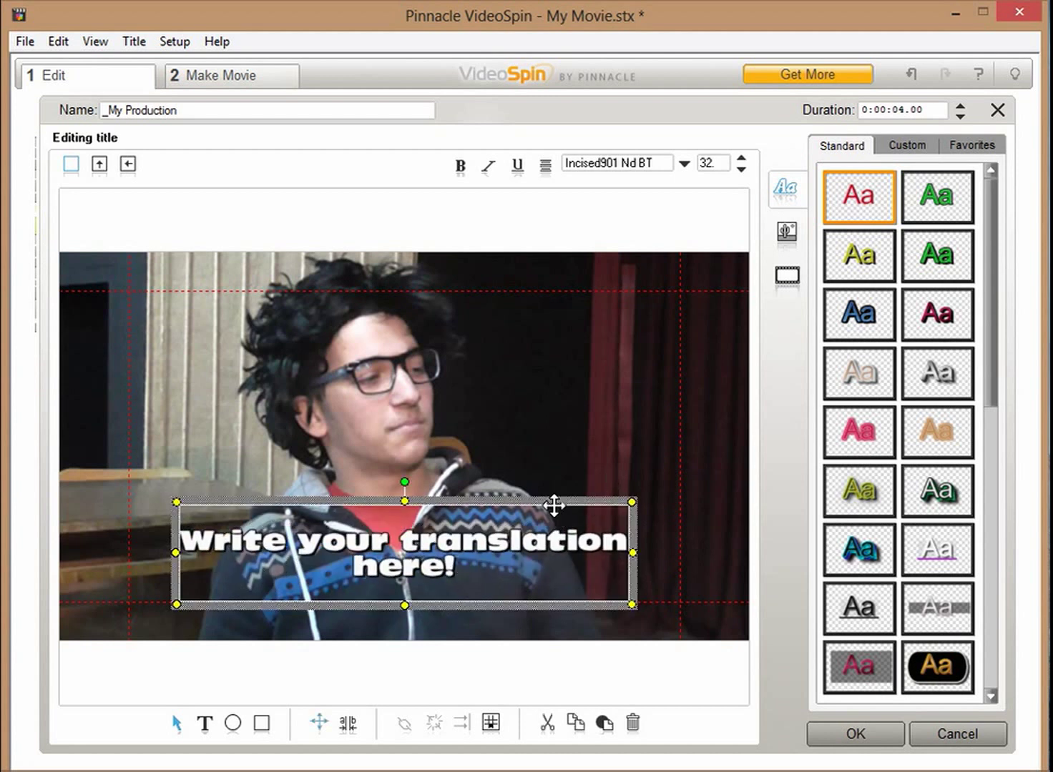
{"action": "left_click_drag", "start_coordinate": [555, 512], "coordinate": [557, 528]}
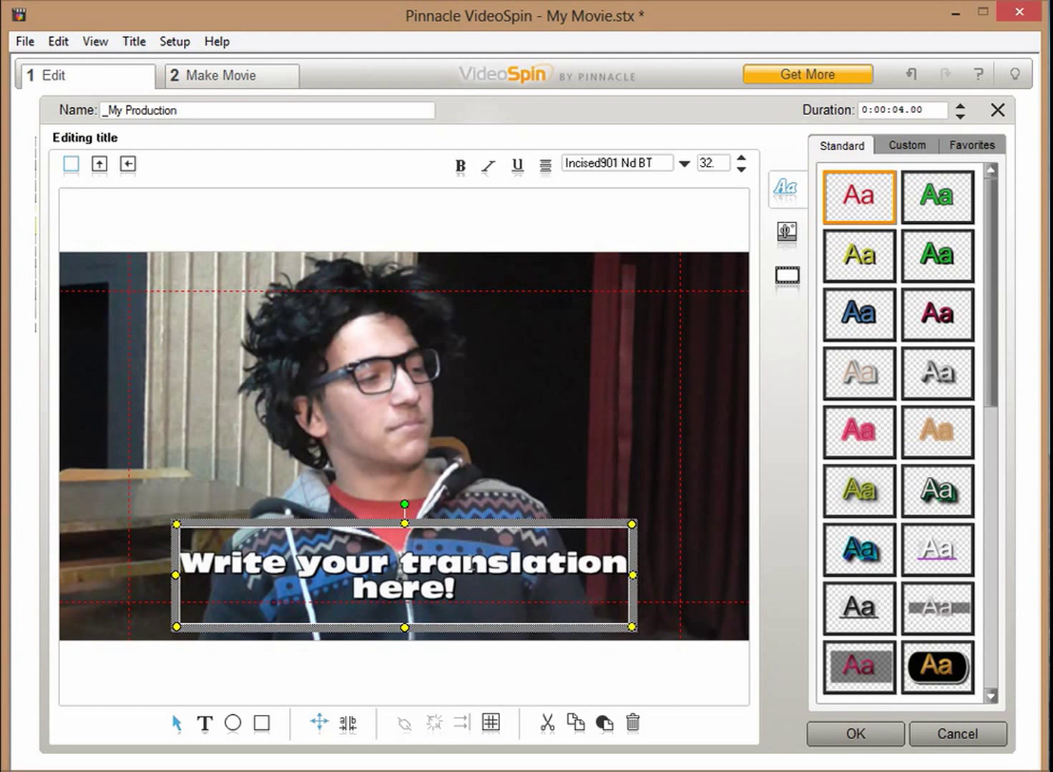
{"action": "left_click", "coordinate": [824, 733]}
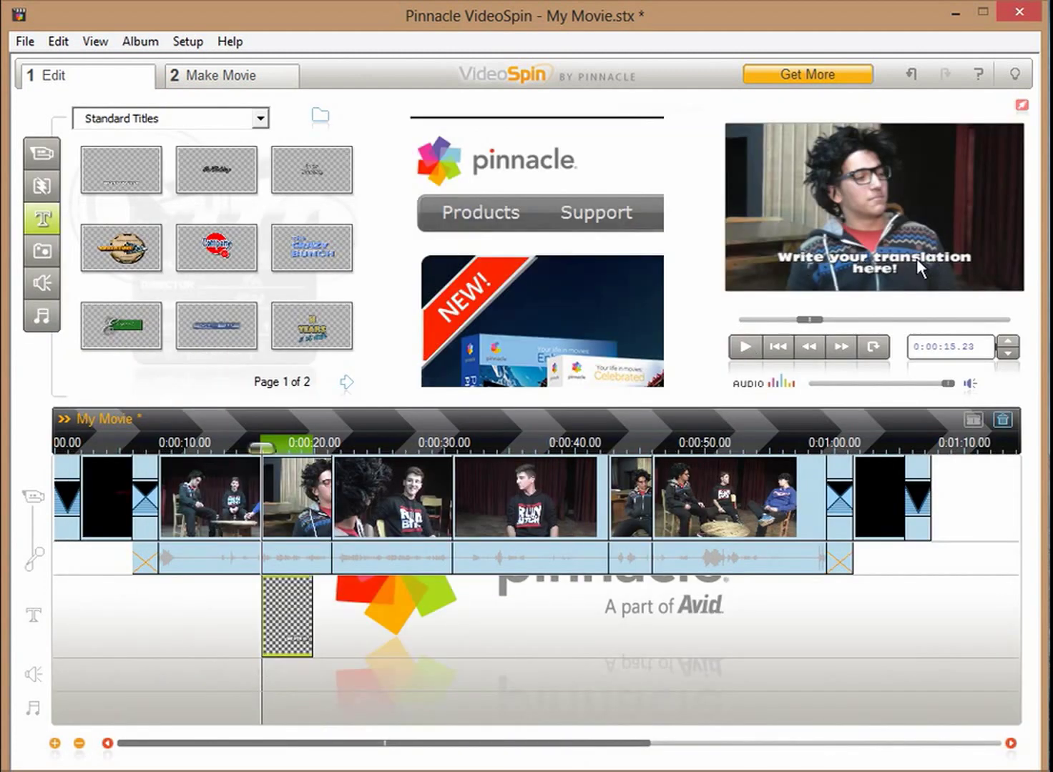
Set the caption text to Calibri, size 30.
{"action": "double_click", "coordinate": [289, 616]}
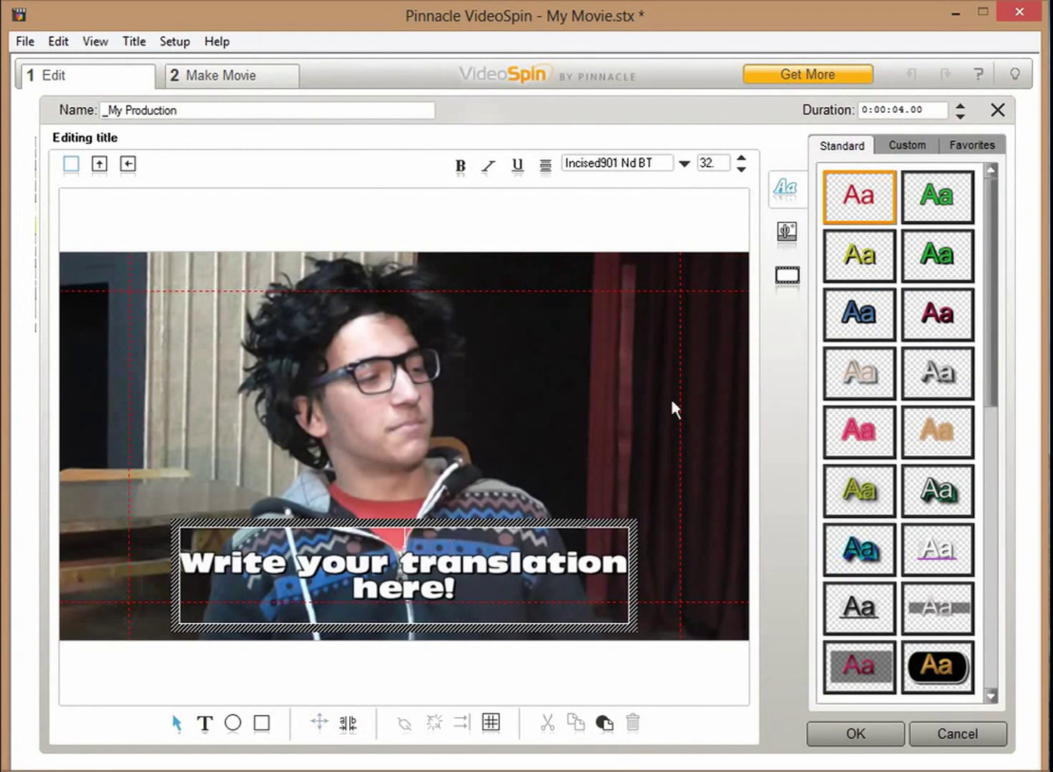
{"action": "left_click_drag", "start_coordinate": [490, 595], "coordinate": [197, 543]}
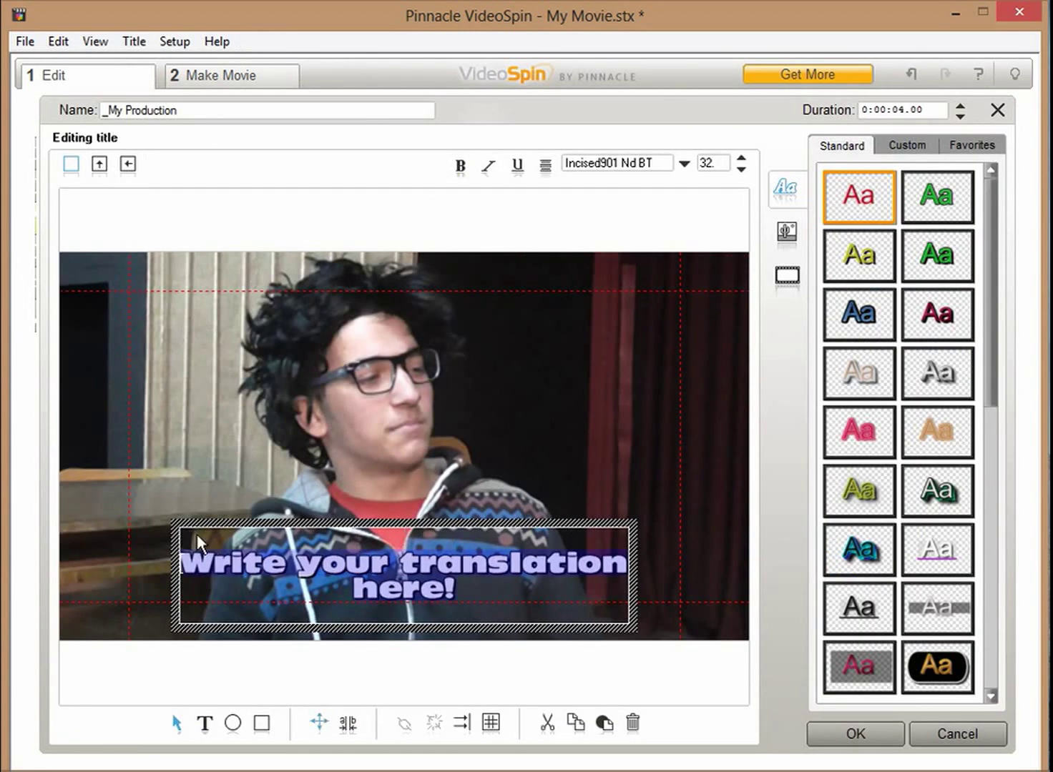
{"action": "left_click", "coordinate": [672, 166]}
{"action": "left_click", "coordinate": [685, 164]}
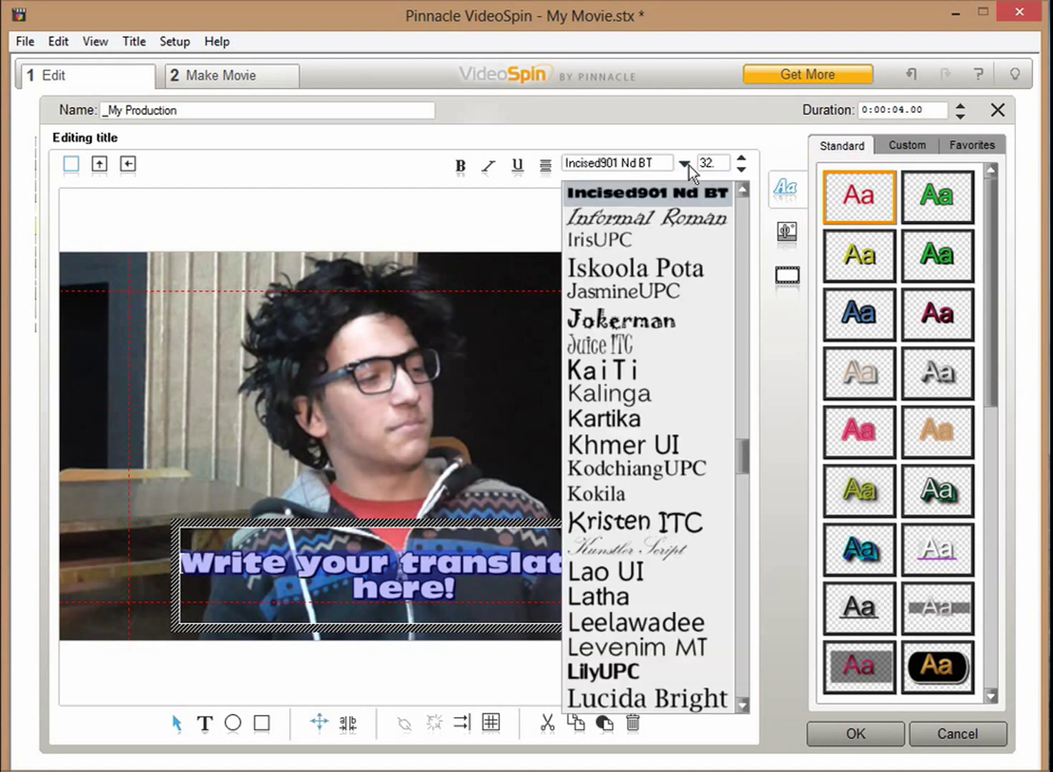
{"action": "scroll", "coordinate": [737, 390], "scroll_direction": "up", "scroll_amount": 20}
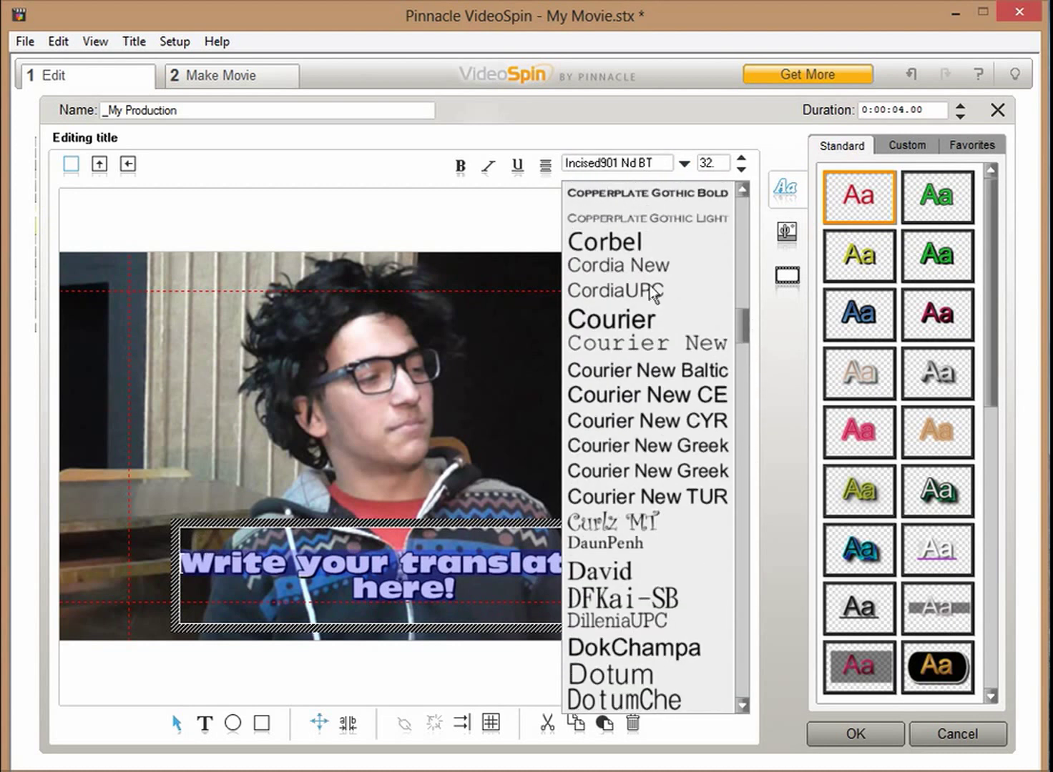
{"action": "scroll", "coordinate": [688, 268], "scroll_direction": "up", "scroll_amount": 5}
{"action": "left_click", "coordinate": [619, 223]}
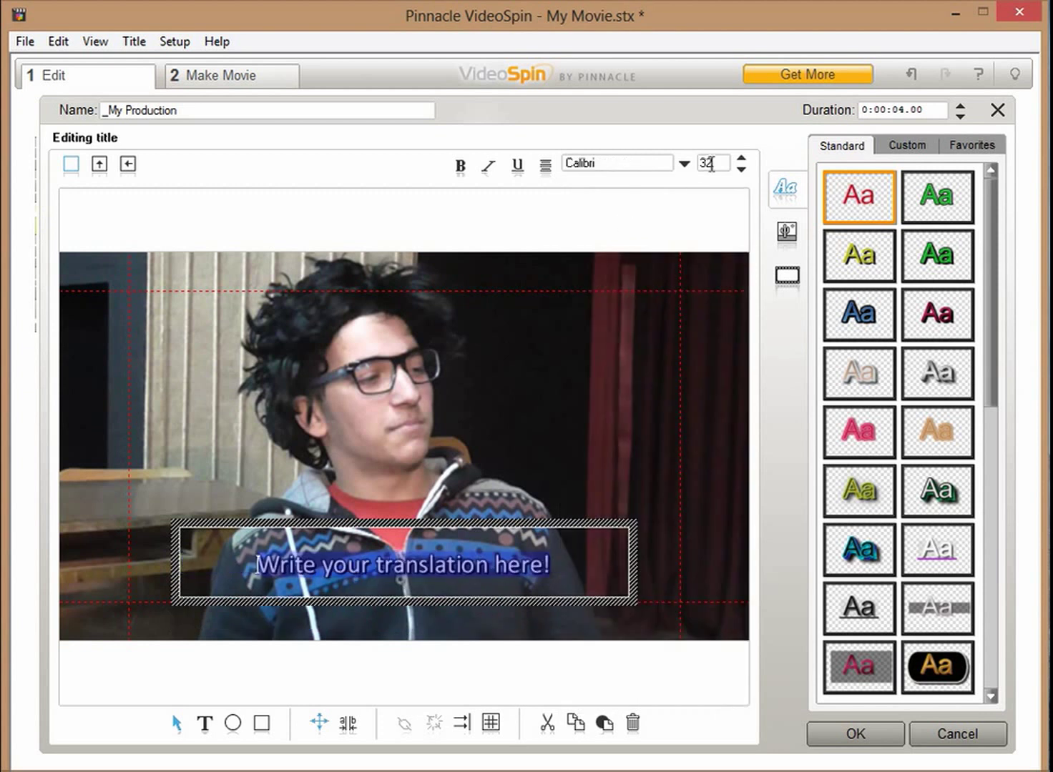
{"action": "left_click_drag", "start_coordinate": [718, 163], "coordinate": [700, 163]}
{"action": "type", "text": "30"}
{"action": "left_click", "coordinate": [530, 573]}
{"action": "left_click", "coordinate": [693, 517]}
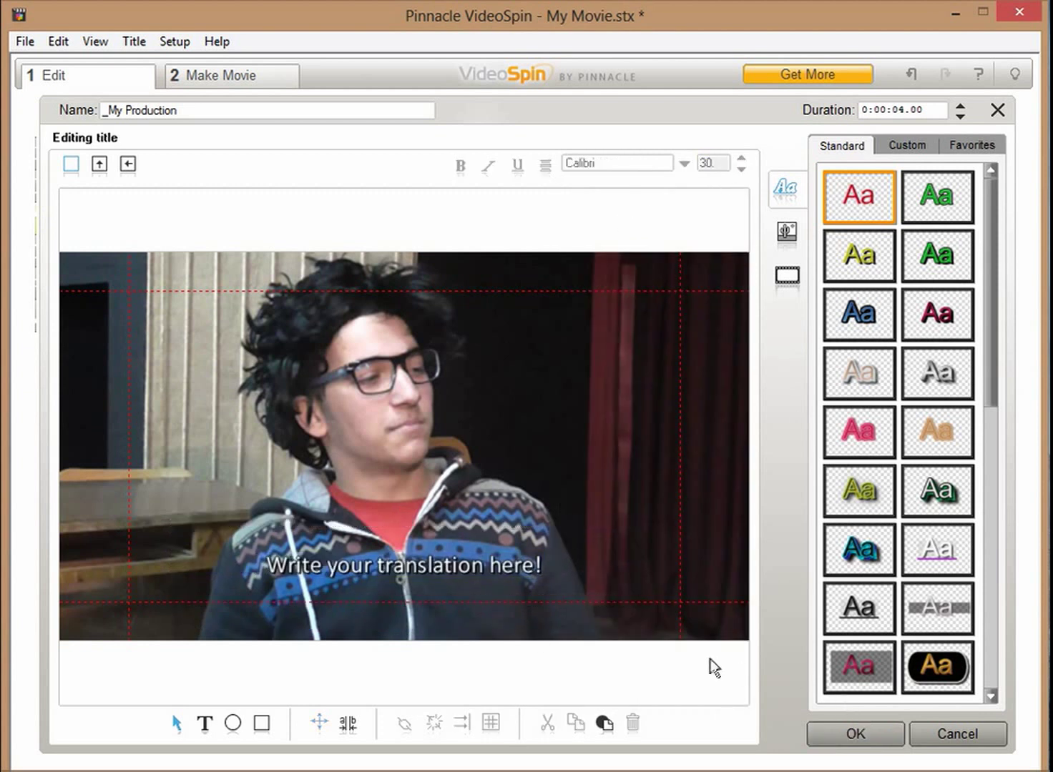
{"action": "left_click", "coordinate": [885, 737]}
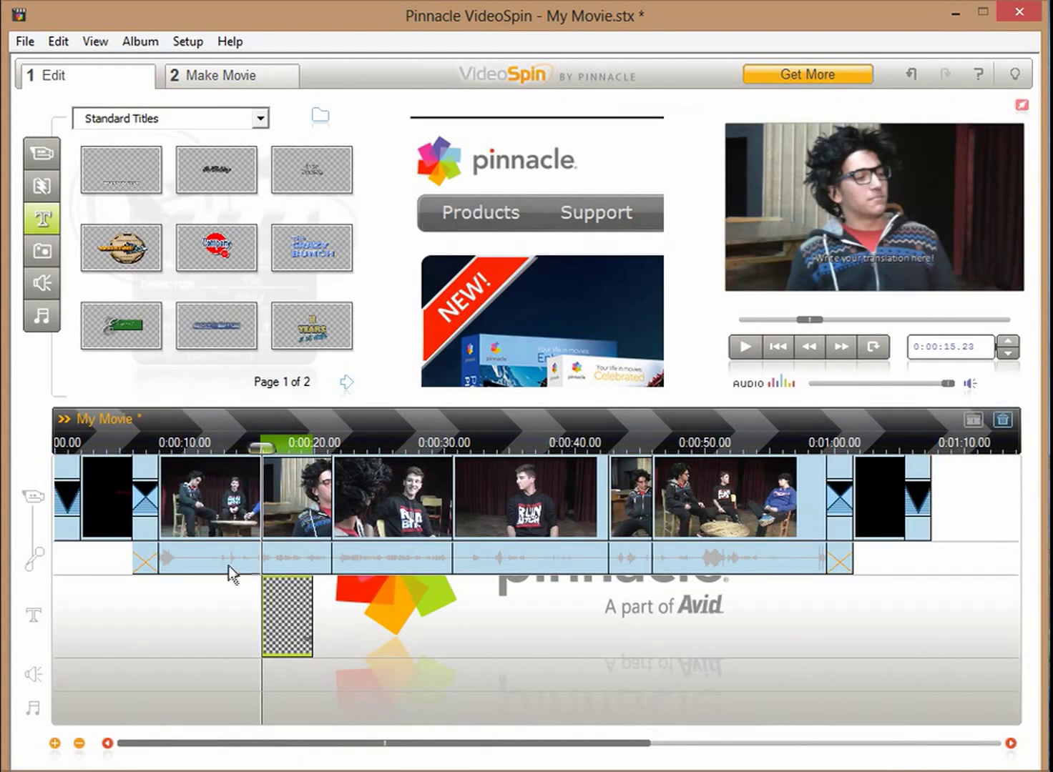
Copy the first caption and paste it right after it, around 0:00:19.
{"action": "left_click_drag", "start_coordinate": [262, 446], "coordinate": [299, 446]}
{"action": "mouse_move", "coordinate": [141, 172]}
{"action": "left_mouse_down"}
{"action": "mouse_move", "coordinate": [475, 636]}
{"action": "mouse_move", "coordinate": [388, 622]}
{"action": "mouse_move", "coordinate": [156, 123]}
{"action": "mouse_move", "coordinate": [153, 159]}
{"action": "left_mouse_up"}
{"action": "left_click", "coordinate": [278, 604]}
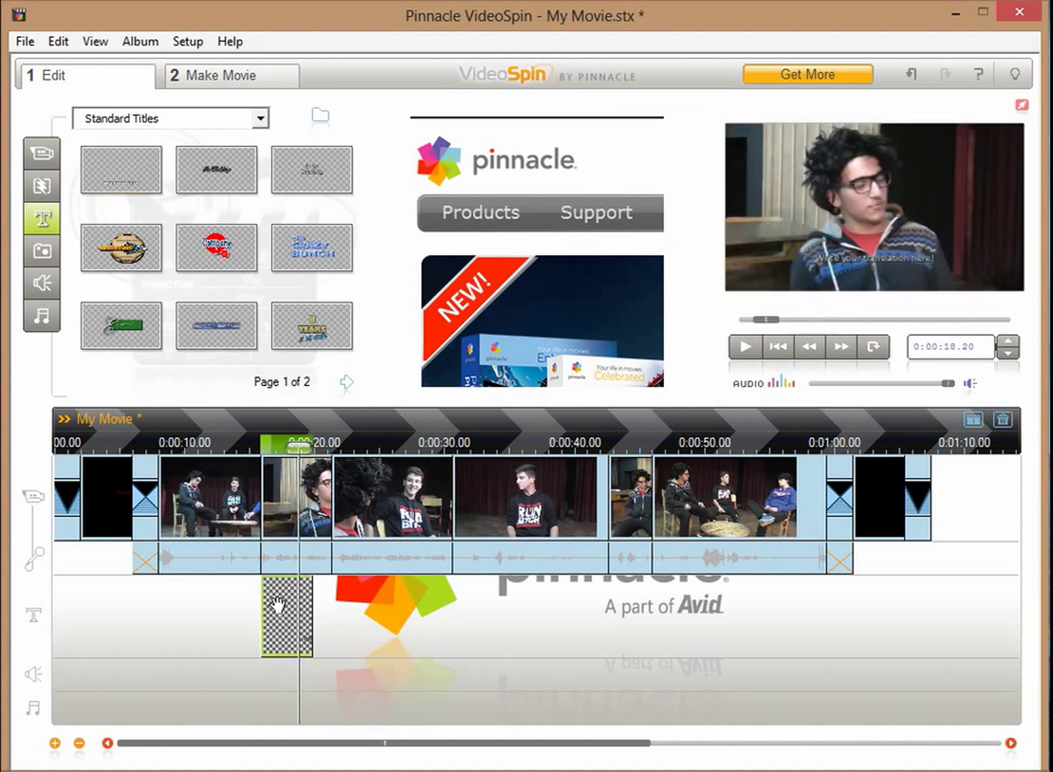
{"action": "right_click", "coordinate": [278, 604]}
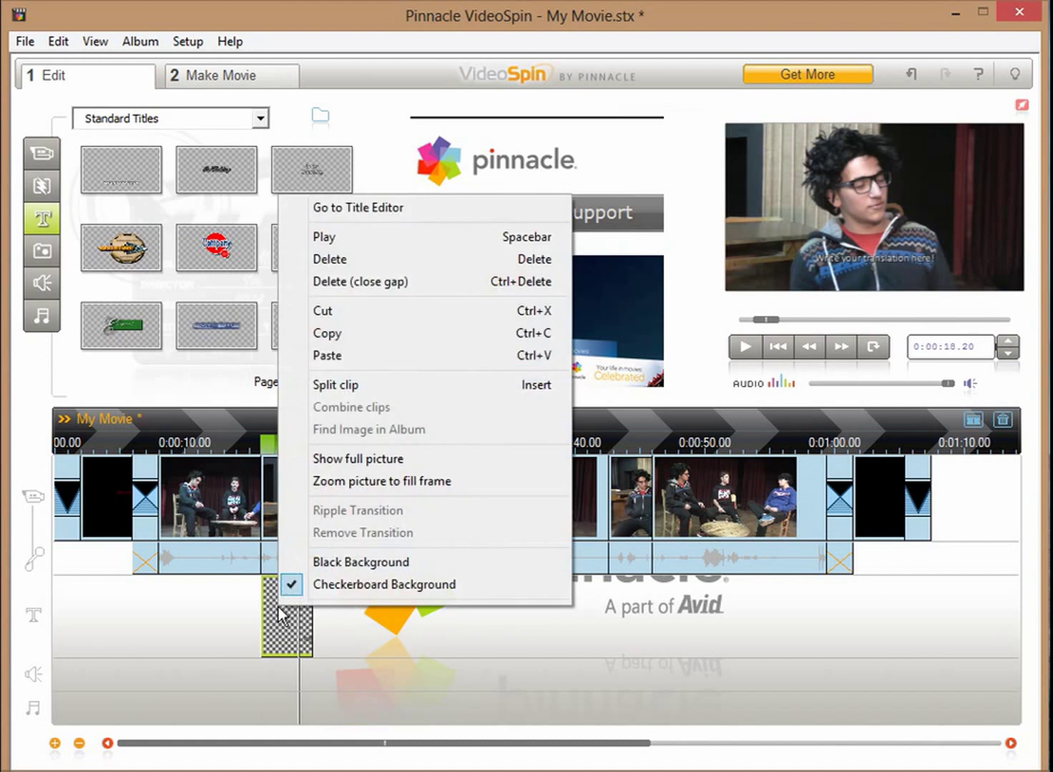
{"action": "left_click", "coordinate": [347, 332]}
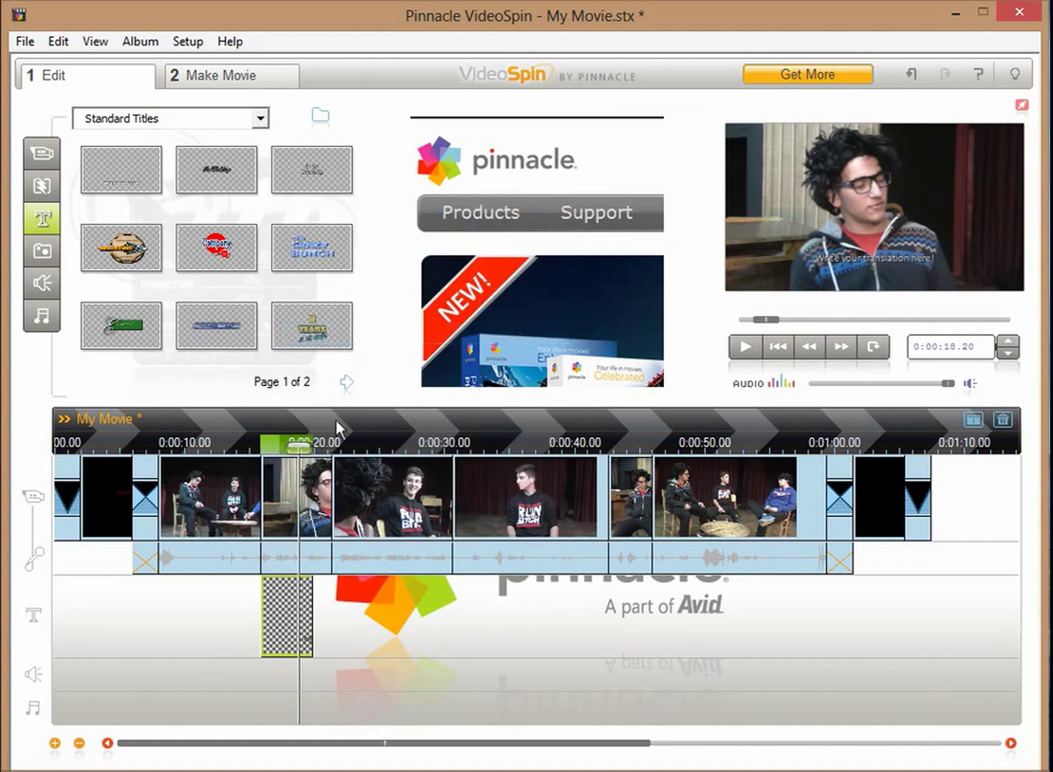
{"action": "left_click", "coordinate": [329, 445]}
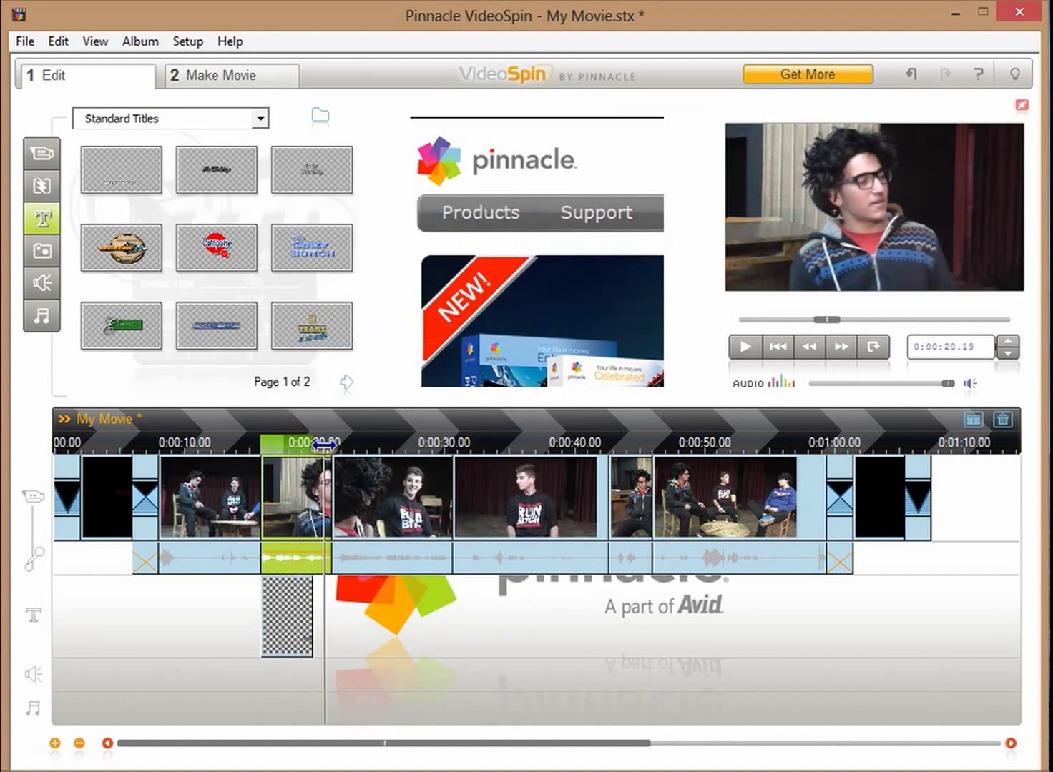
{"action": "right_click", "coordinate": [333, 629]}
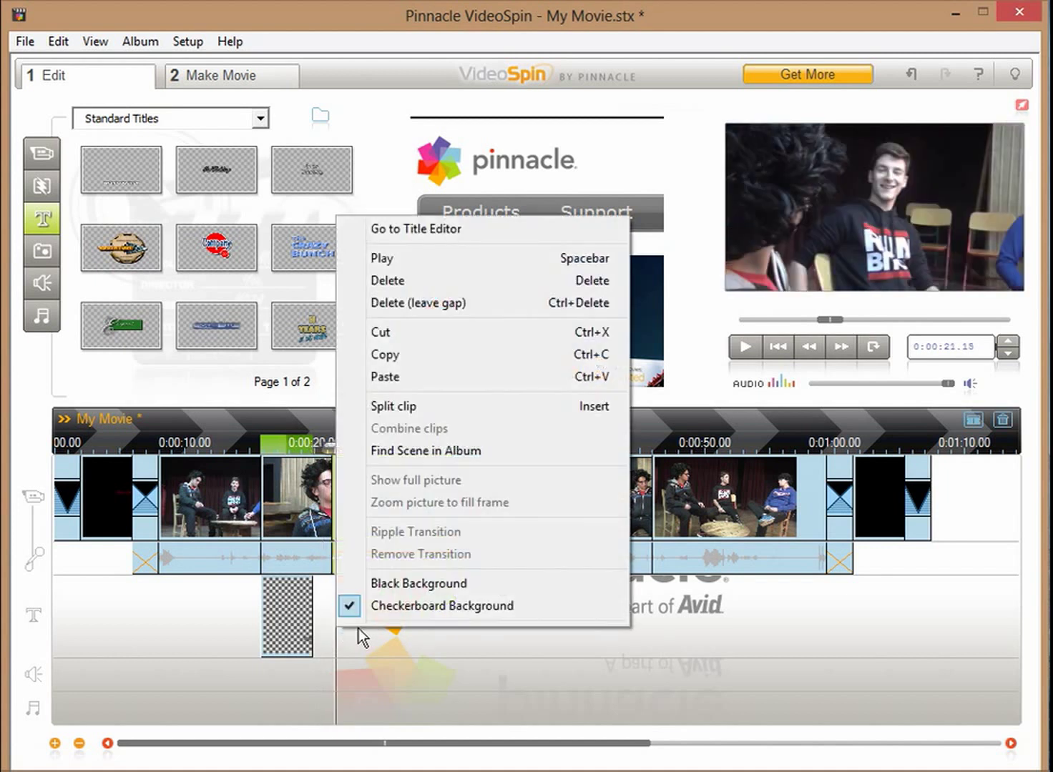
{"action": "left_click", "coordinate": [379, 375]}
{"action": "left_click_drag", "start_coordinate": [359, 592], "coordinate": [340, 605]}
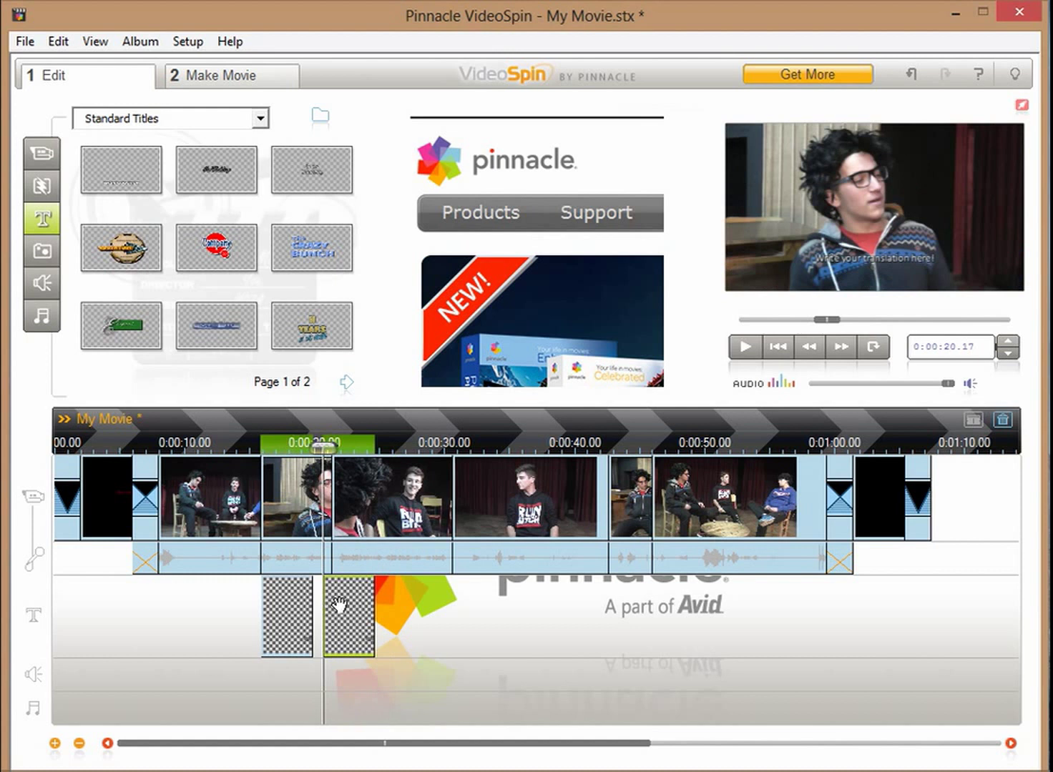
Change the pasted caption to read 'Write your 2nd translation here!'.
{"action": "double_click", "coordinate": [340, 613]}
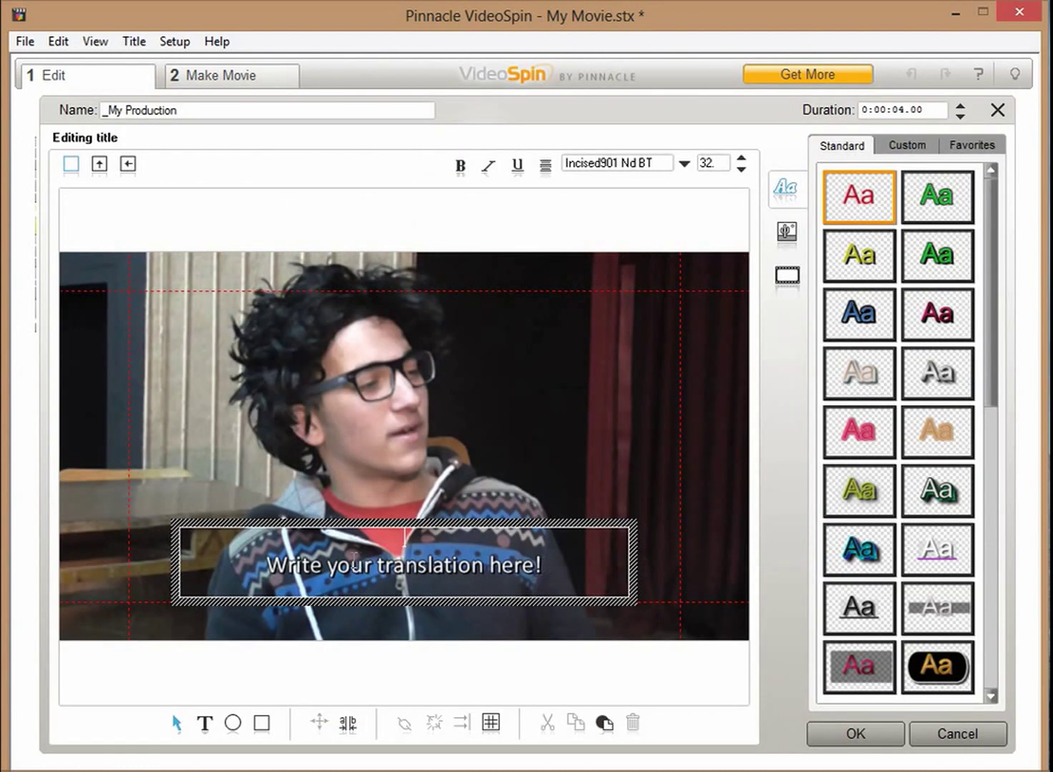
{"action": "left_click", "coordinate": [370, 562]}
{"action": "type", "text": "2nd"}
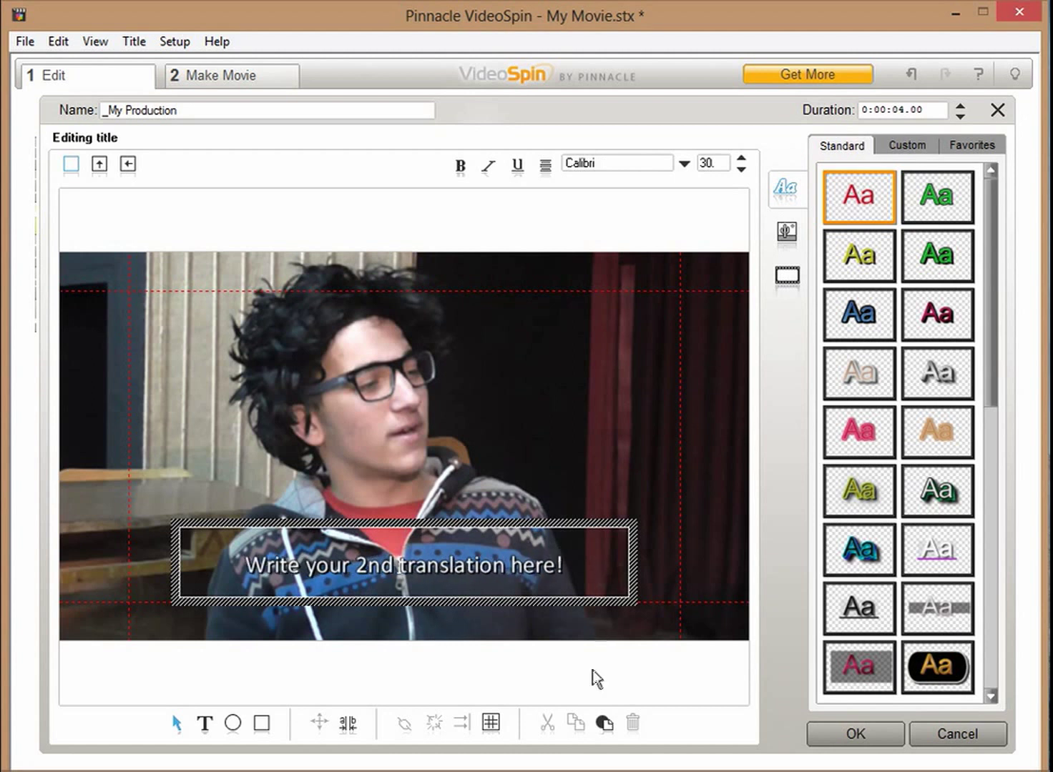
{"action": "left_click", "coordinate": [853, 733]}
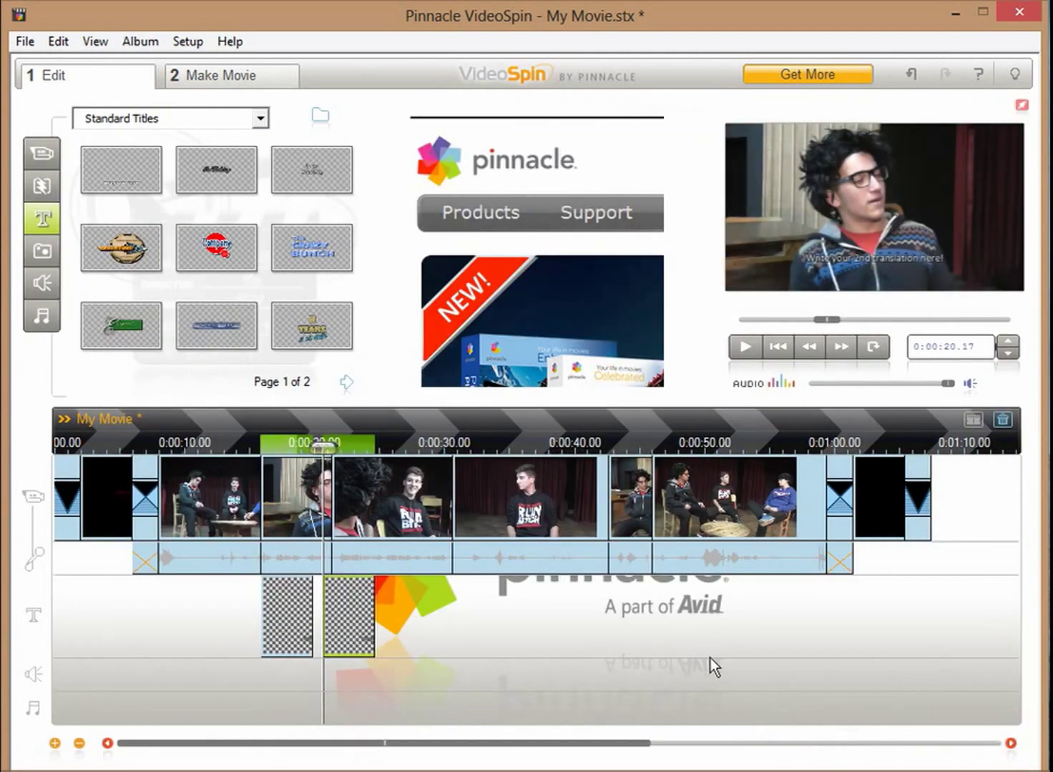
Preview the subtitles, then trim and shift the second caption to about 0:00:22–0:00:26.
{"action": "left_click", "coordinate": [269, 451]}
{"action": "key", "text": "space"}
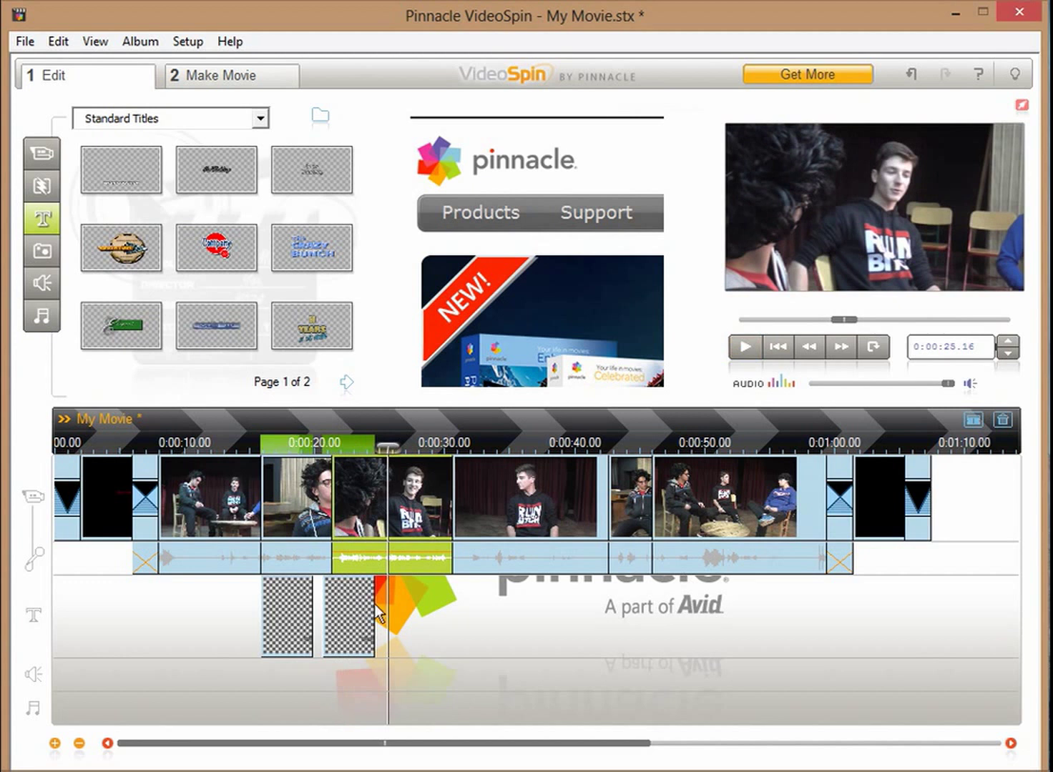
{"action": "mouse_move", "coordinate": [364, 613]}
{"action": "left_mouse_down"}
{"action": "mouse_move", "coordinate": [345, 605]}
{"action": "mouse_move", "coordinate": [378, 606]}
{"action": "mouse_move", "coordinate": [360, 605]}
{"action": "left_mouse_up"}
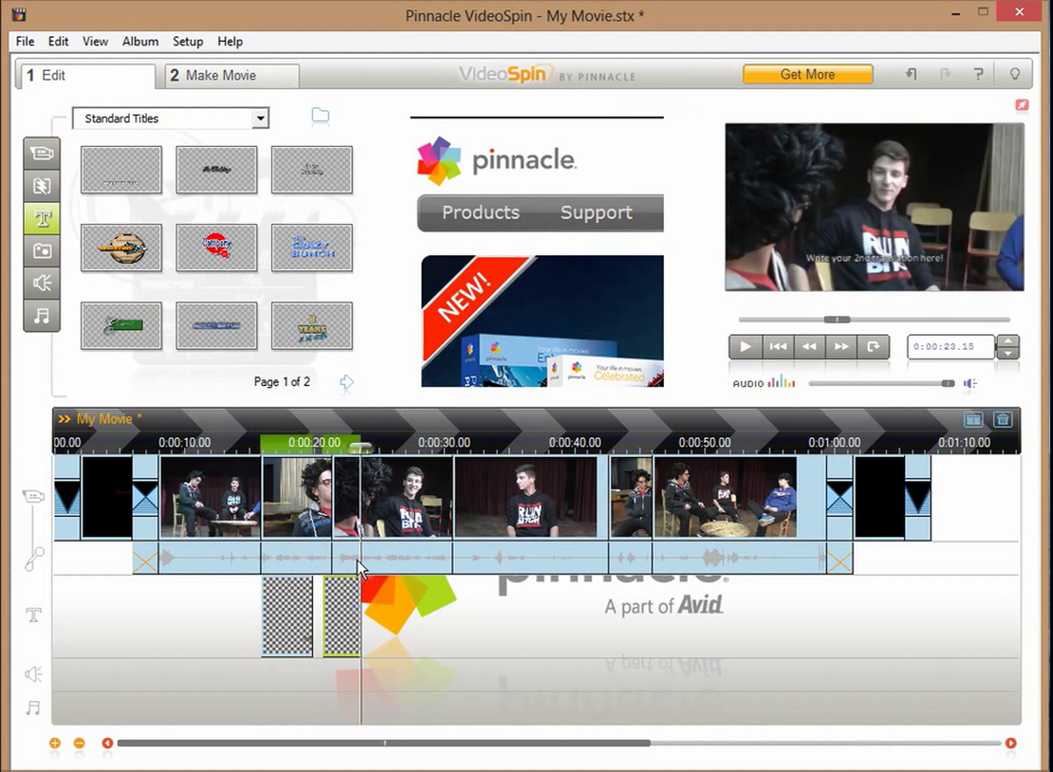
{"action": "mouse_move", "coordinate": [357, 607]}
{"action": "left_mouse_down"}
{"action": "mouse_move", "coordinate": [370, 617]}
{"action": "mouse_move", "coordinate": [361, 605]}
{"action": "left_mouse_up"}
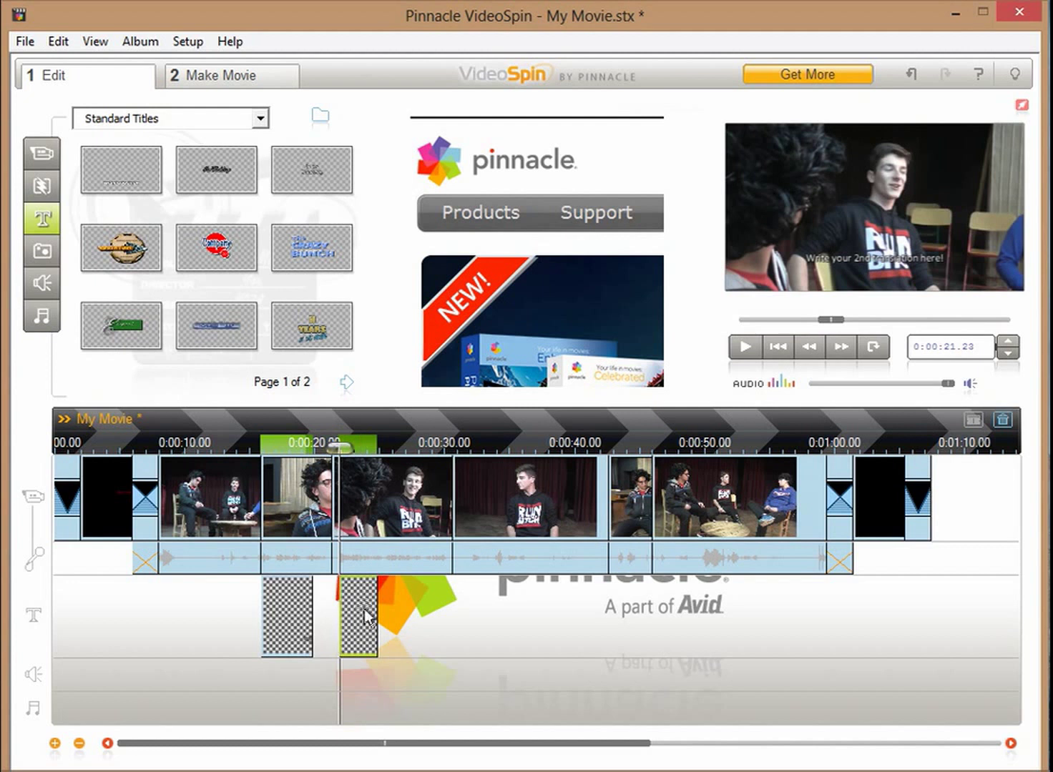
{"action": "mouse_move", "coordinate": [383, 604]}
{"action": "left_mouse_down"}
{"action": "mouse_move", "coordinate": [384, 615]}
{"action": "mouse_move", "coordinate": [367, 610]}
{"action": "mouse_move", "coordinate": [398, 604]}
{"action": "left_mouse_up"}
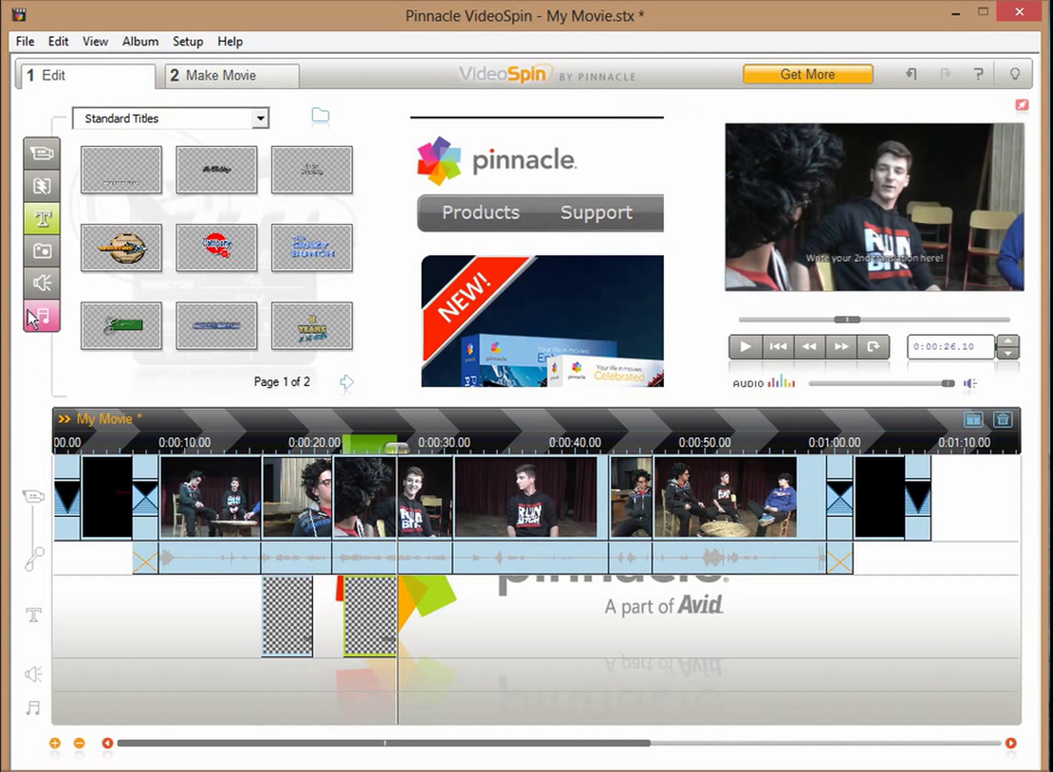
Add the Crowds 'Applause' effect at about 0:00:57, trimmed to end with the video near 0:01:07.
{"action": "left_click", "coordinate": [35, 286]}
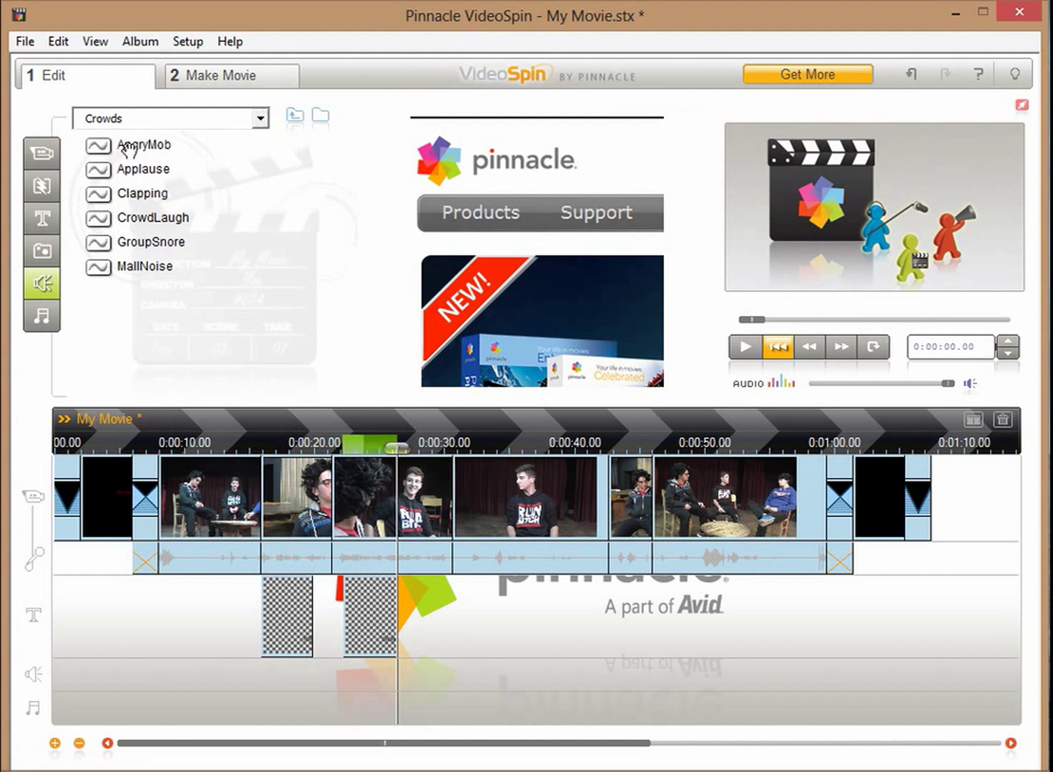
{"action": "left_click", "coordinate": [189, 124]}
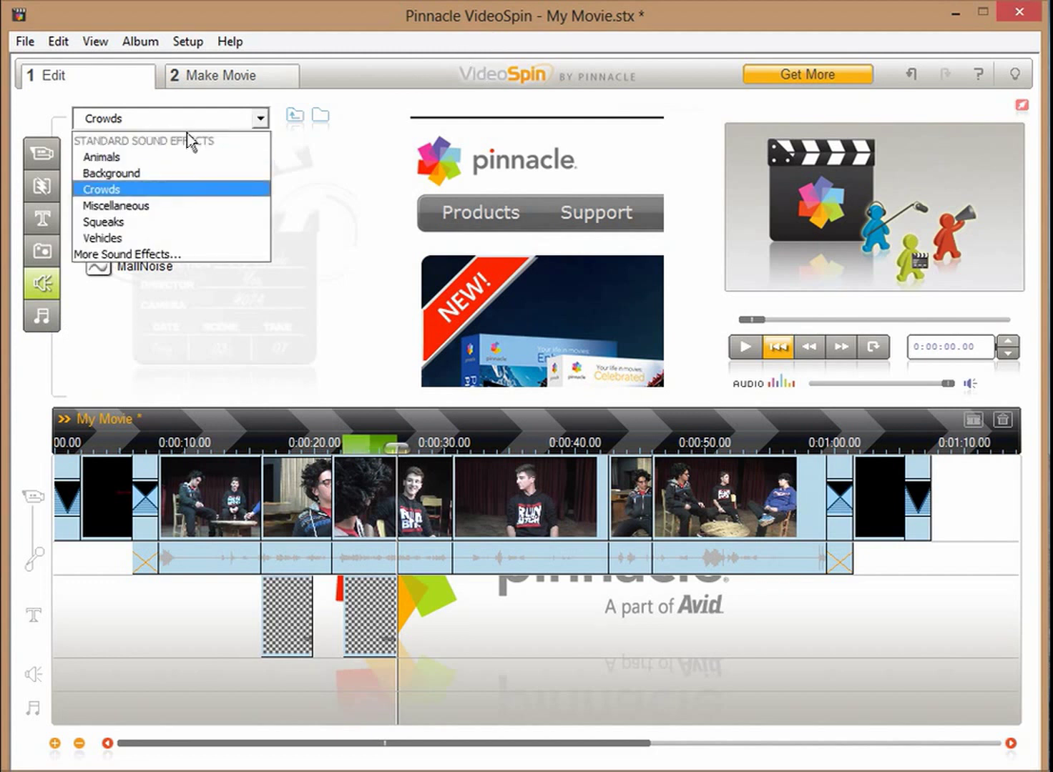
{"action": "left_click", "coordinate": [117, 188]}
{"action": "left_click_drag", "start_coordinate": [147, 169], "coordinate": [795, 623]}
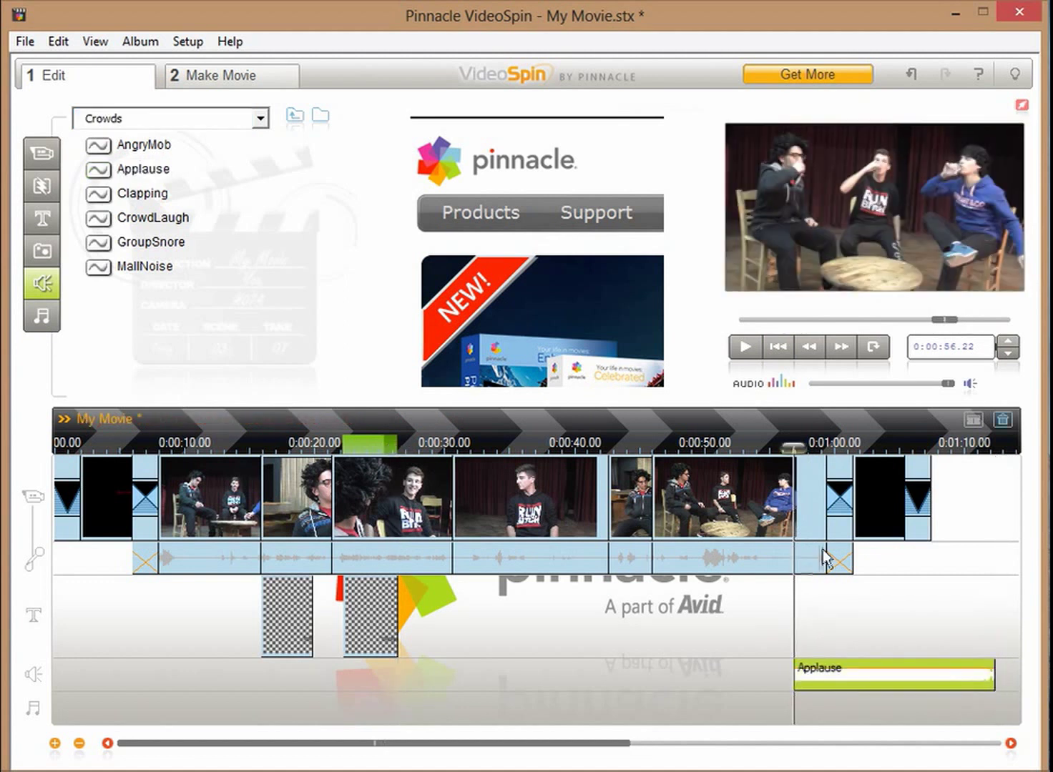
{"action": "left_click", "coordinate": [786, 448]}
{"action": "mouse_move", "coordinate": [787, 449]}
{"action": "left_mouse_down"}
{"action": "mouse_move", "coordinate": [760, 447]}
{"action": "mouse_move", "coordinate": [772, 446]}
{"action": "left_mouse_up"}
{"action": "left_click", "coordinate": [840, 664]}
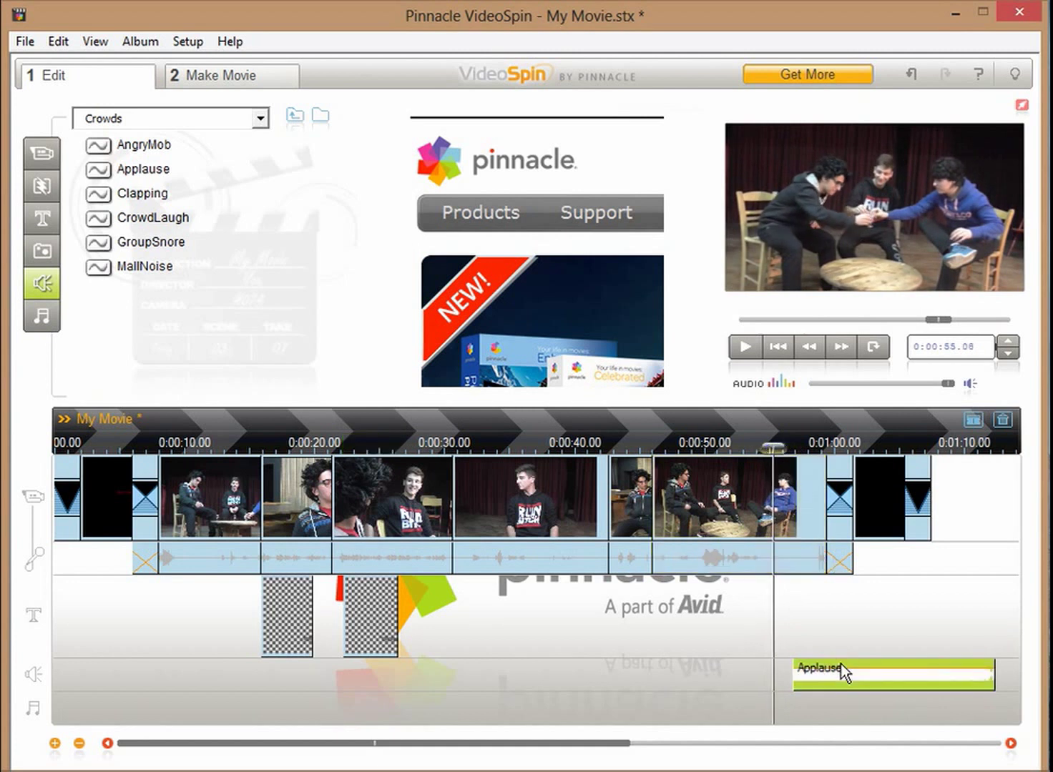
{"action": "left_click_drag", "start_coordinate": [830, 665], "coordinate": [786, 675]}
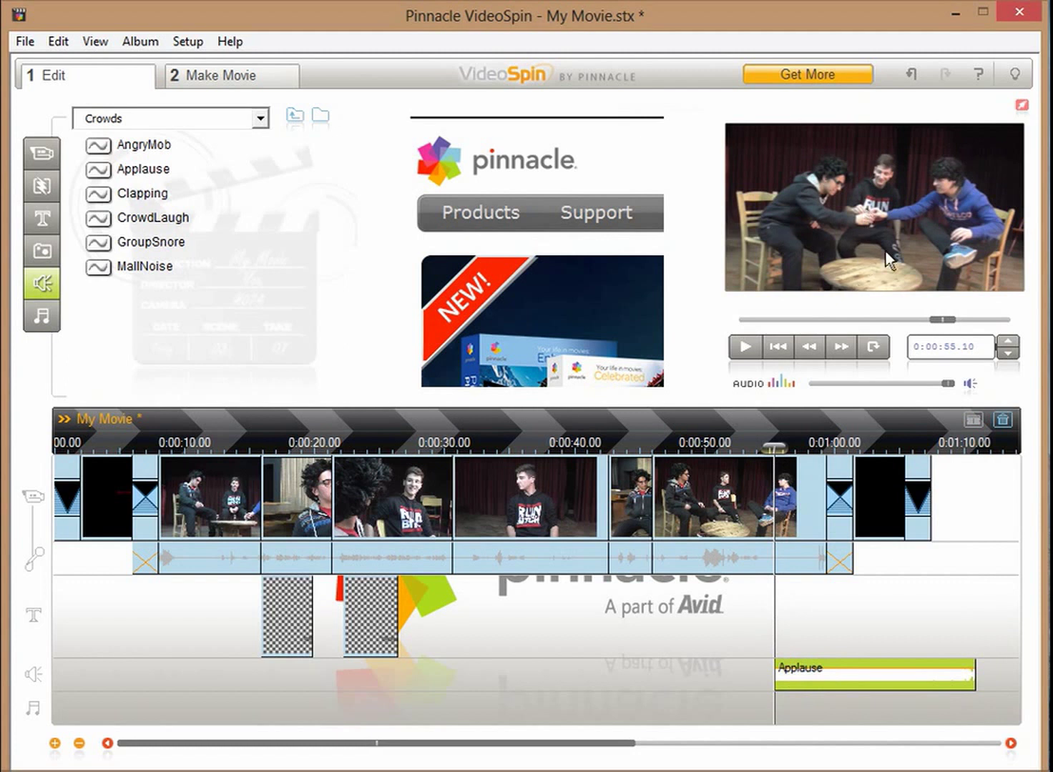
{"action": "left_click_drag", "start_coordinate": [1008, 743], "coordinate": [1008, 744]}
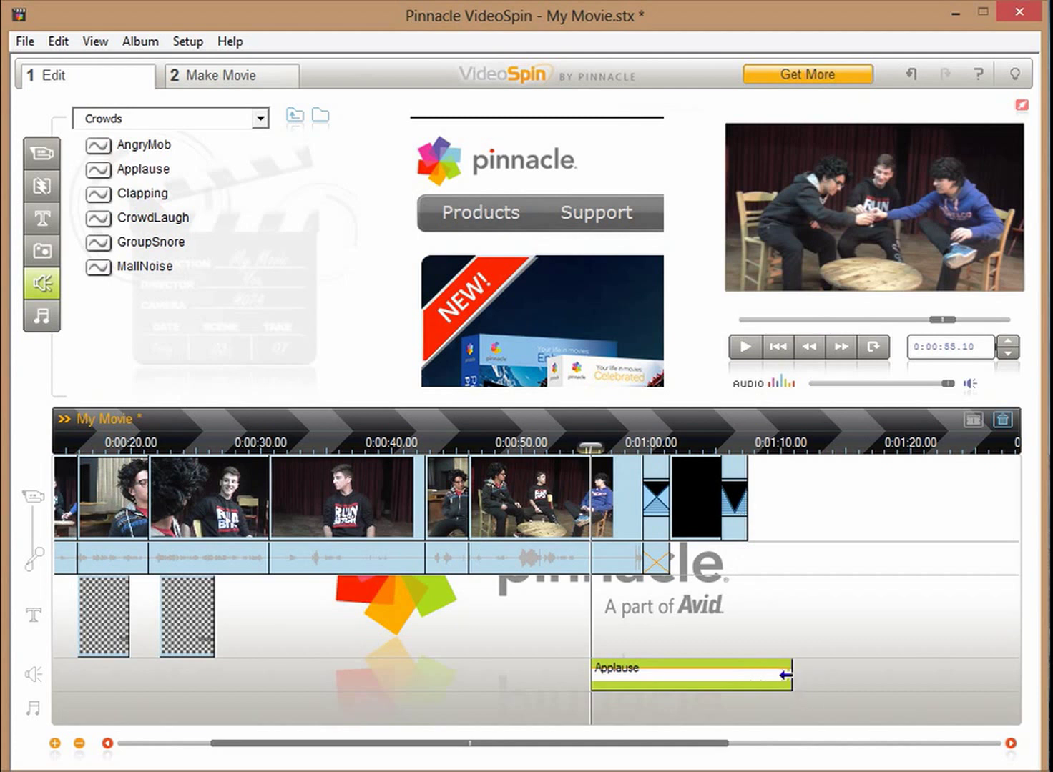
{"action": "left_click_drag", "start_coordinate": [791, 669], "coordinate": [745, 668]}
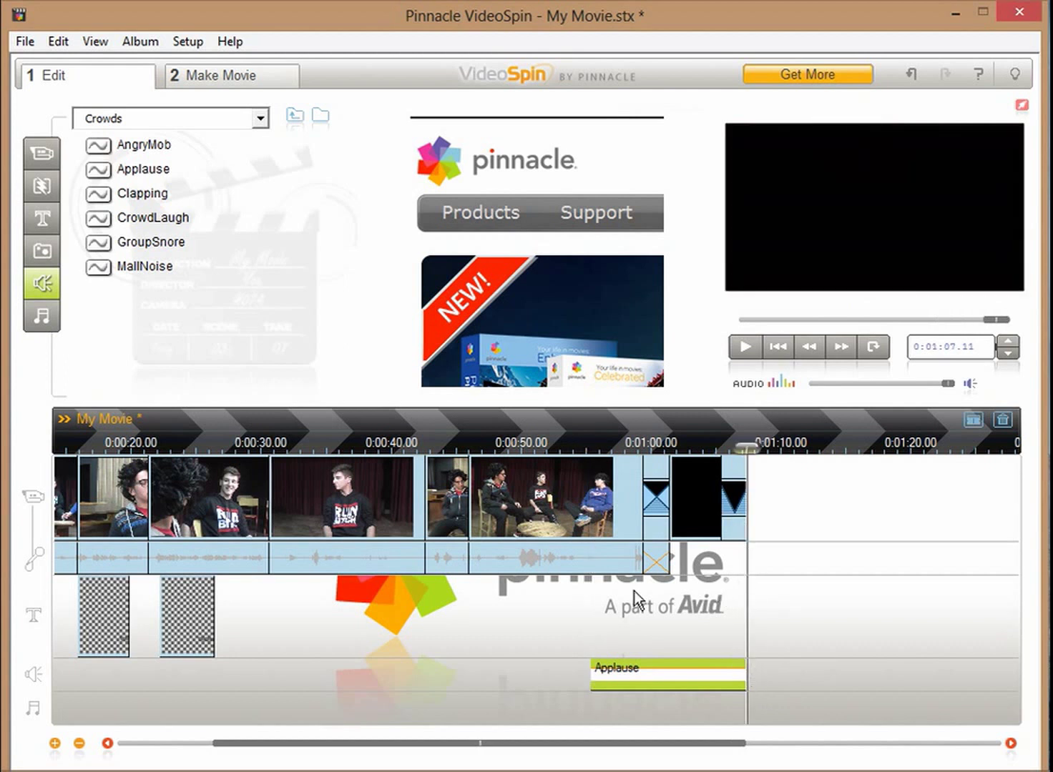
Put a 2D fade-out transition on the end of the Applause clip, then show the Music library.
{"action": "left_click", "coordinate": [41, 186]}
{"action": "mouse_move", "coordinate": [100, 169]}
{"action": "left_mouse_down"}
{"action": "mouse_move", "coordinate": [544, 595]}
{"action": "mouse_move", "coordinate": [611, 590]}
{"action": "mouse_move", "coordinate": [692, 672]}
{"action": "mouse_move", "coordinate": [691, 663]}
{"action": "left_mouse_up"}
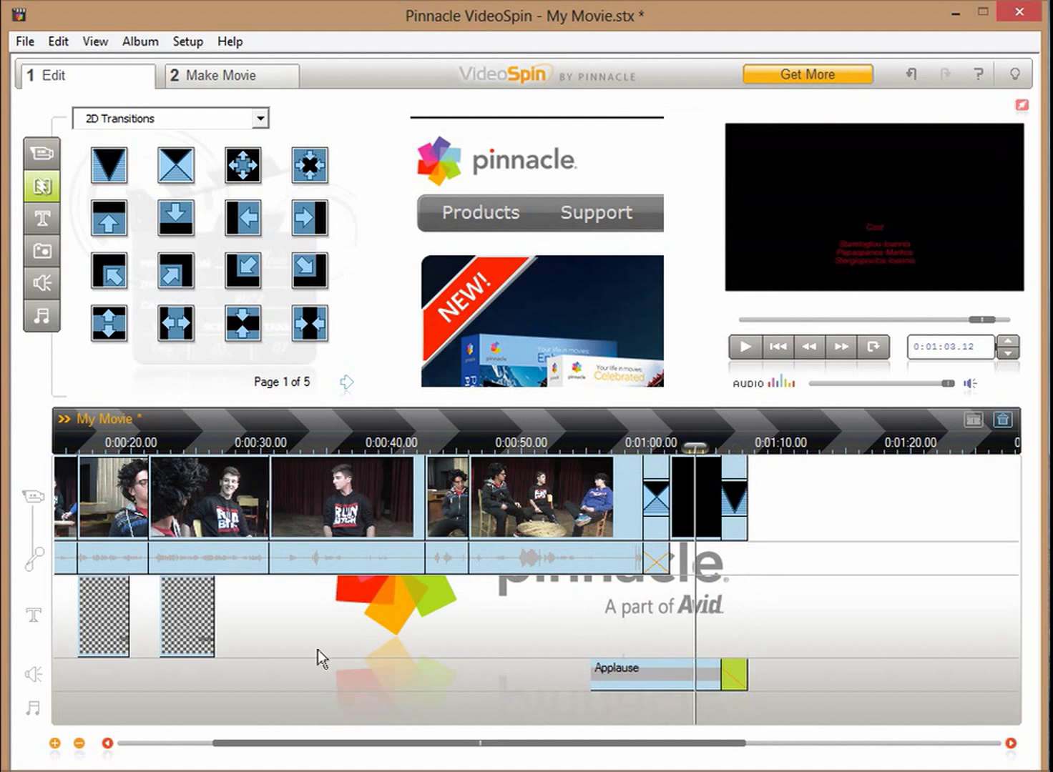
{"action": "left_click", "coordinate": [149, 744]}
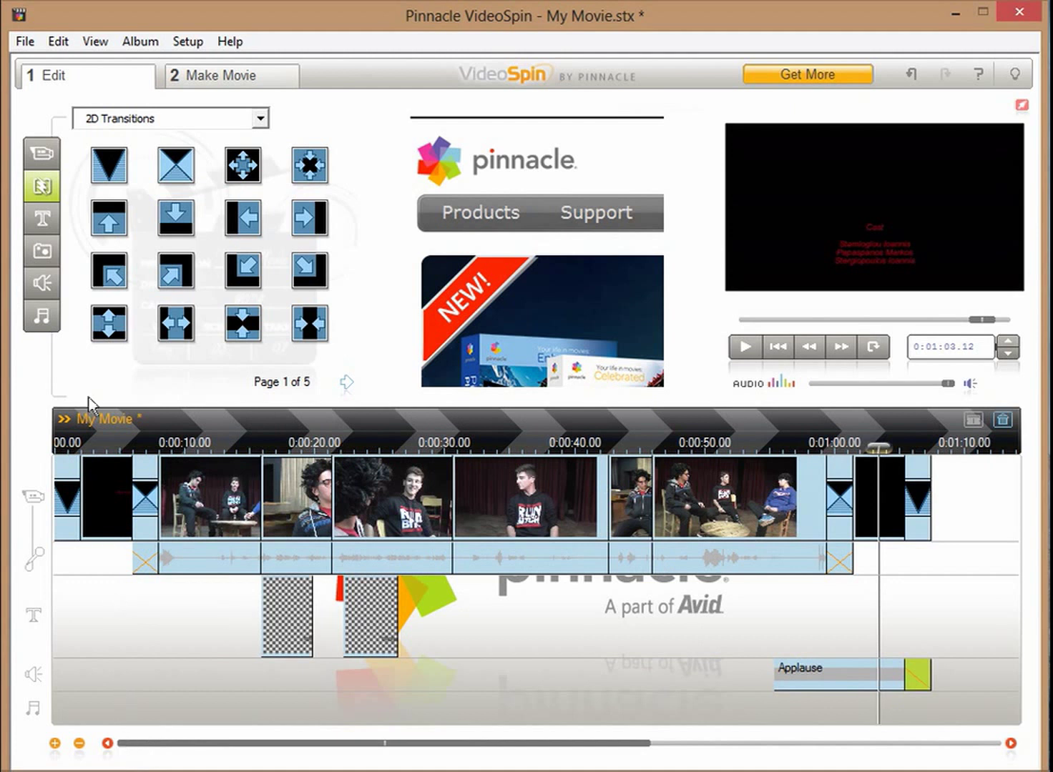
{"action": "left_click", "coordinate": [47, 319]}
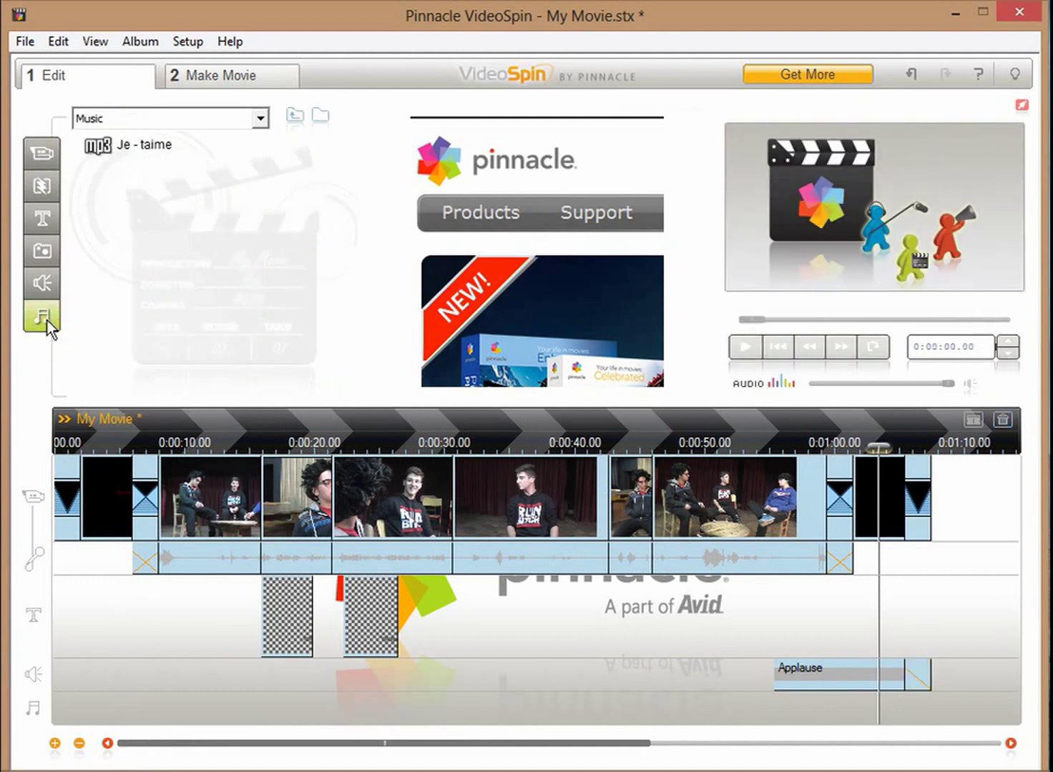
Import 'Je - taime.mp3' and place it on the music track at the movie's start.
{"action": "left_click", "coordinate": [321, 116]}
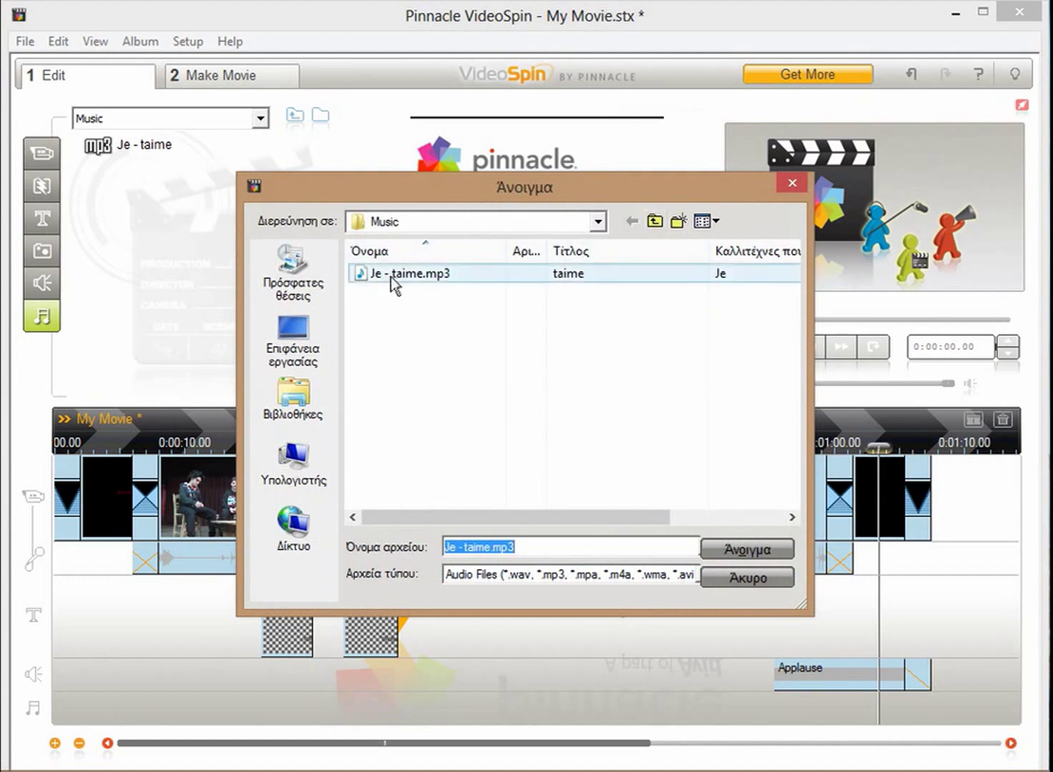
{"action": "left_click", "coordinate": [735, 551]}
{"action": "left_click_drag", "start_coordinate": [122, 146], "coordinate": [66, 715]}
Trim the music to end at 0:01:07 and add a 2D transition at its end.
{"action": "left_click_drag", "start_coordinate": [334, 743], "coordinate": [525, 743]}
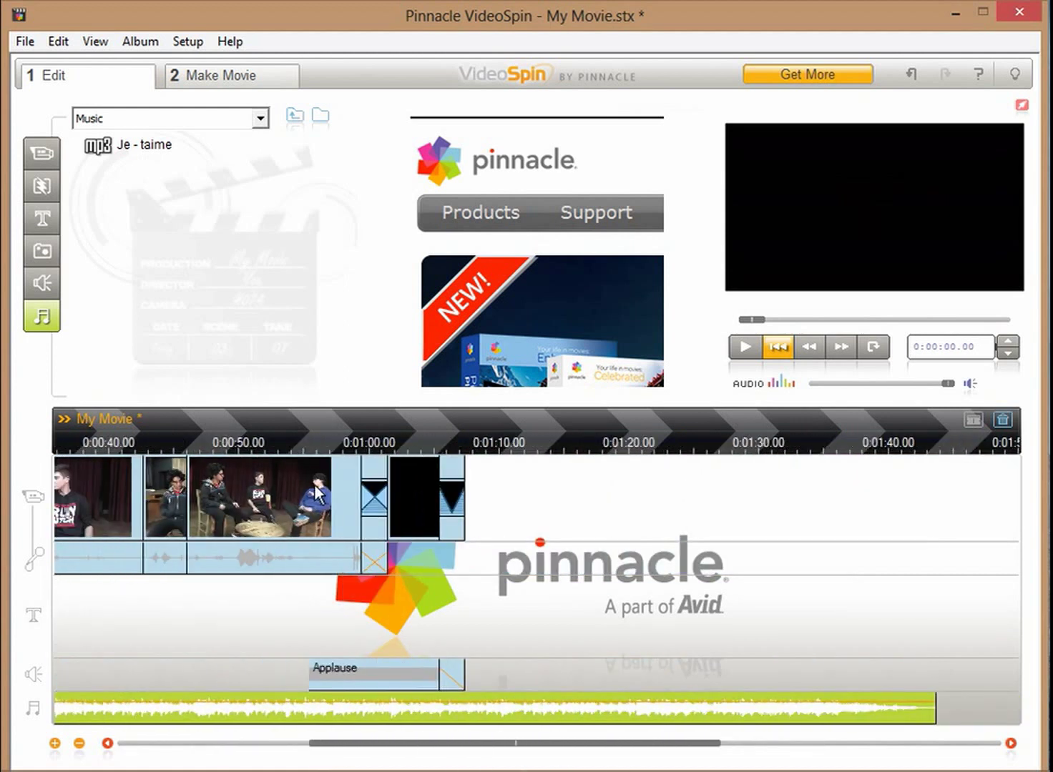
{"action": "left_click", "coordinate": [907, 714]}
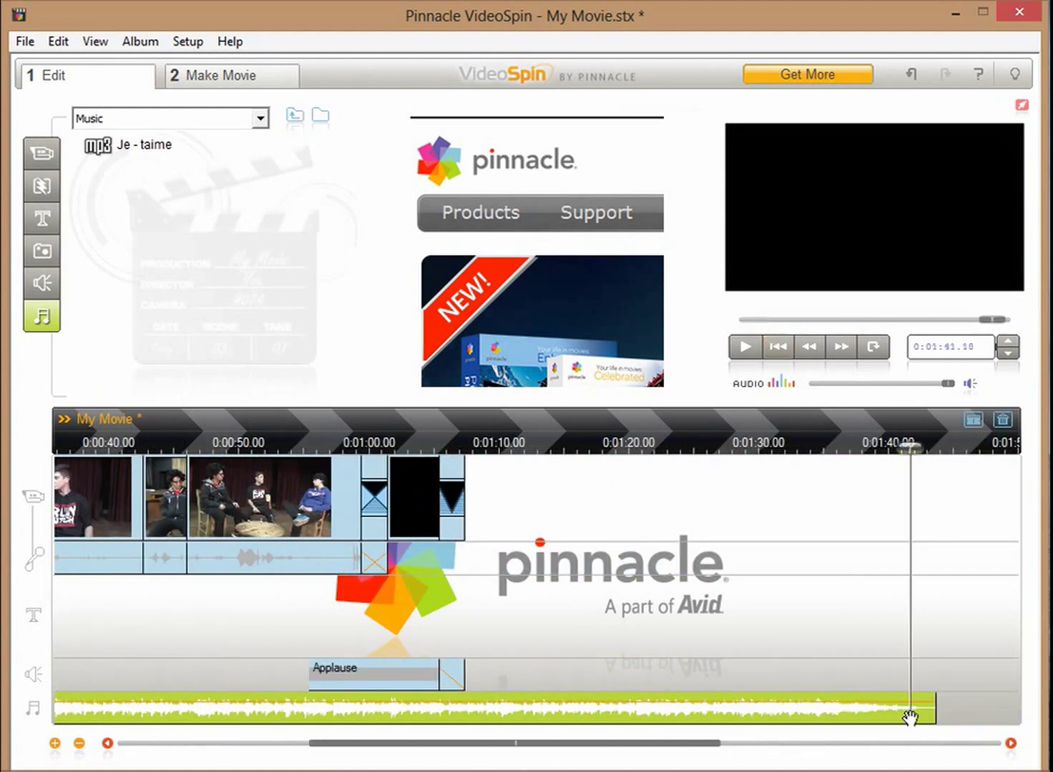
{"action": "left_click_drag", "start_coordinate": [926, 708], "coordinate": [464, 709]}
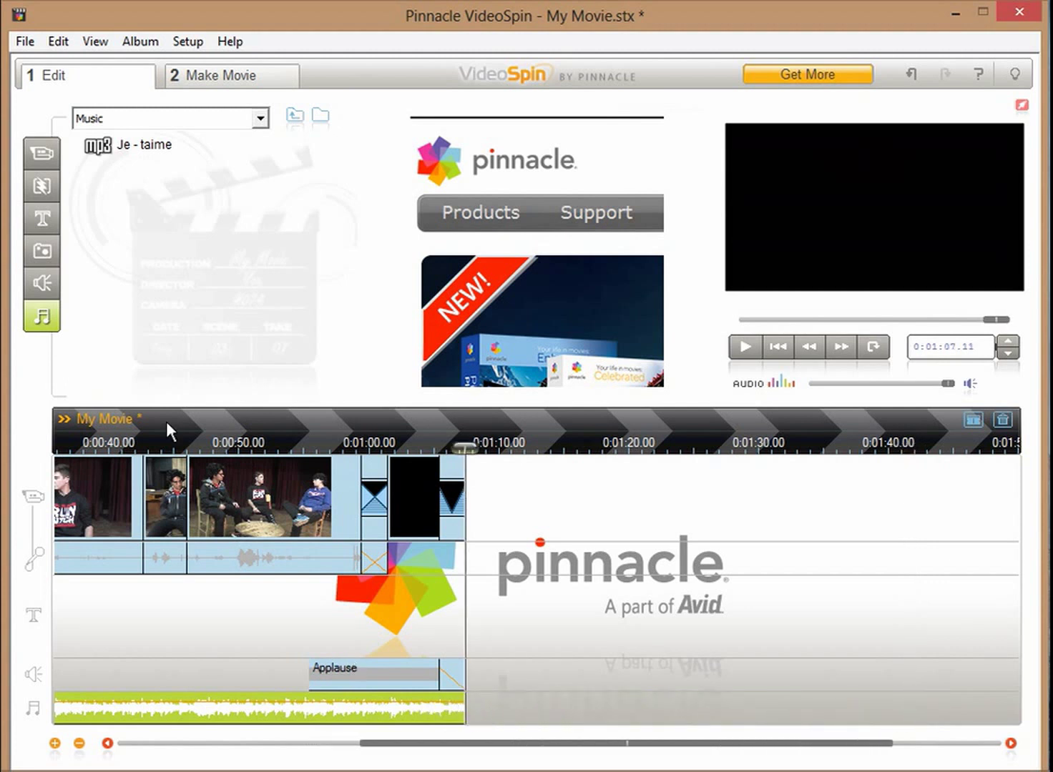
{"action": "left_click", "coordinate": [41, 189]}
{"action": "left_click_drag", "start_coordinate": [108, 165], "coordinate": [419, 717]}
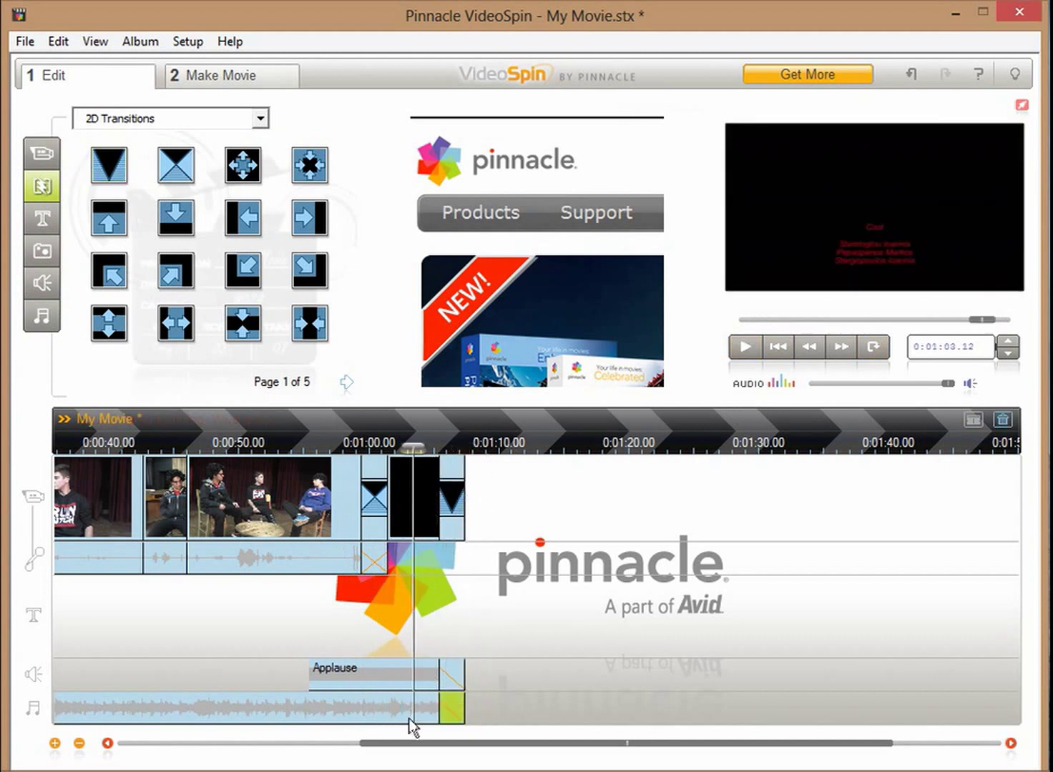
Add a volume setting on the Je - taime music at 0:00:05.23.
{"action": "left_click", "coordinate": [217, 705]}
{"action": "left_click_drag", "start_coordinate": [414, 745], "coordinate": [187, 745]}
{"action": "scroll", "coordinate": [188, 715], "scroll_direction": "up", "scroll_amount": 2}
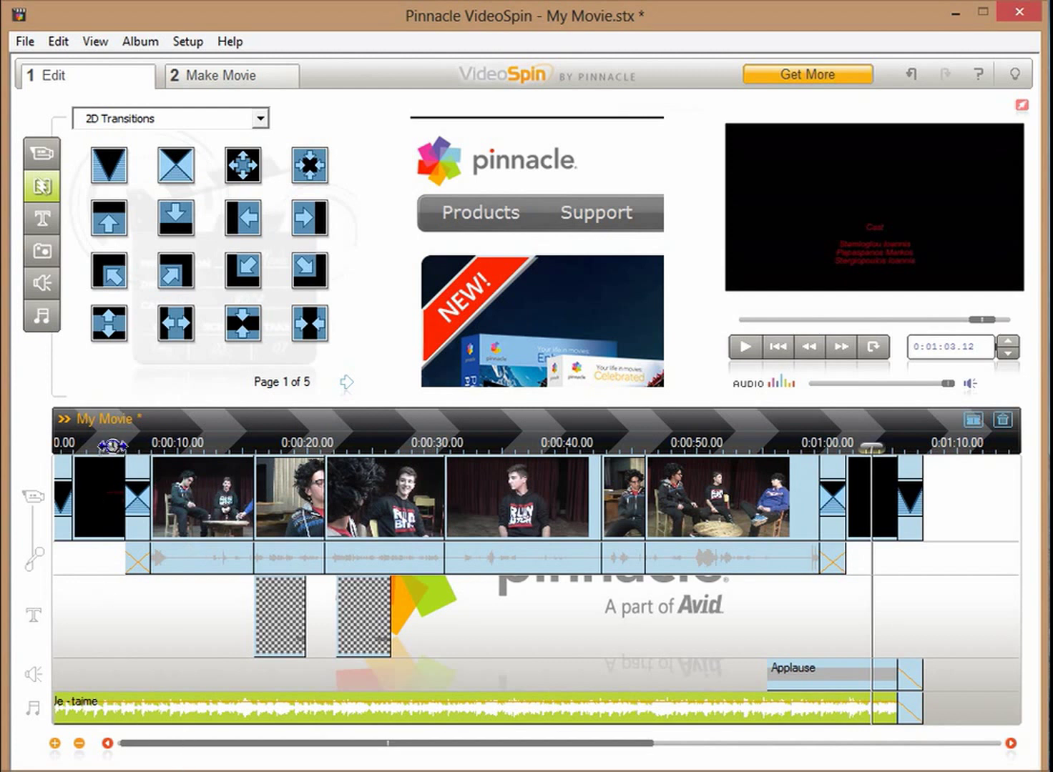
{"action": "left_click", "coordinate": [125, 446]}
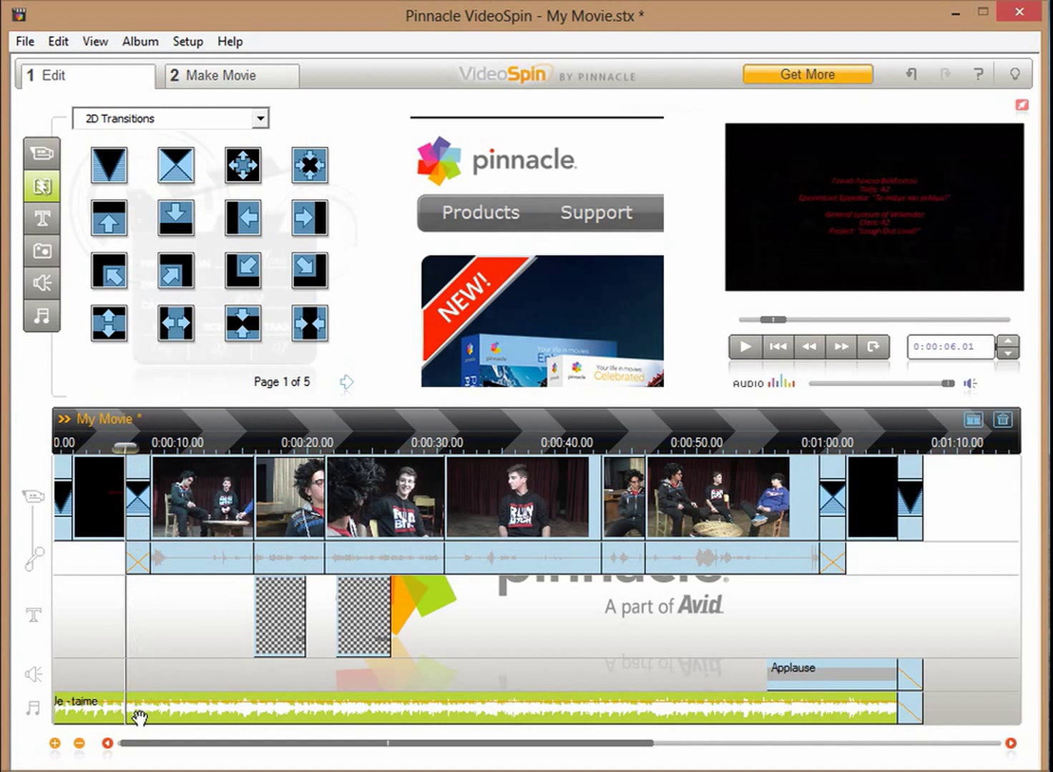
{"action": "left_click", "coordinate": [108, 745]}
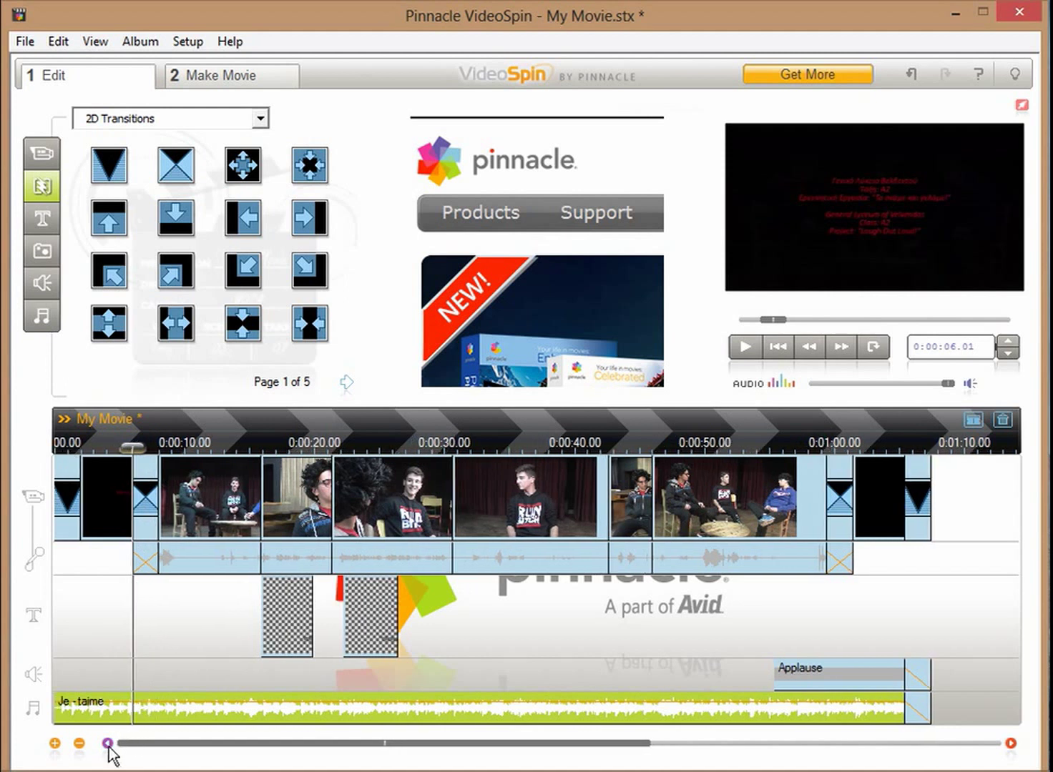
{"action": "left_click", "coordinate": [132, 447]}
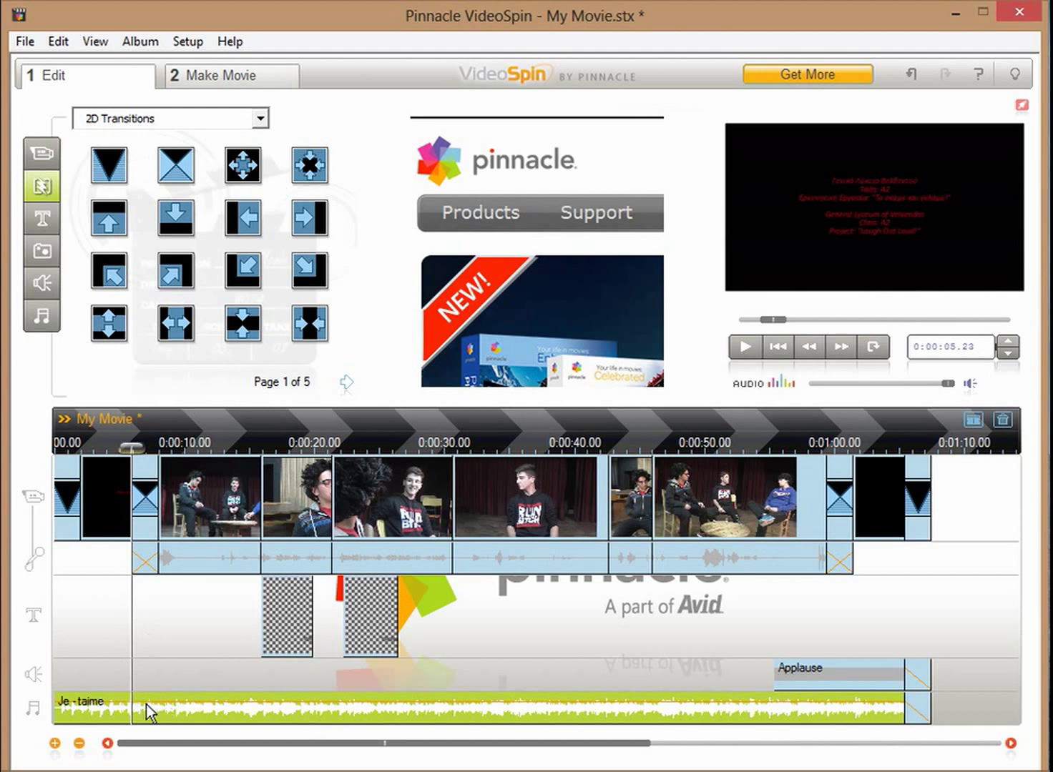
{"action": "right_click", "coordinate": [145, 707]}
{"action": "left_click", "coordinate": [199, 666]}
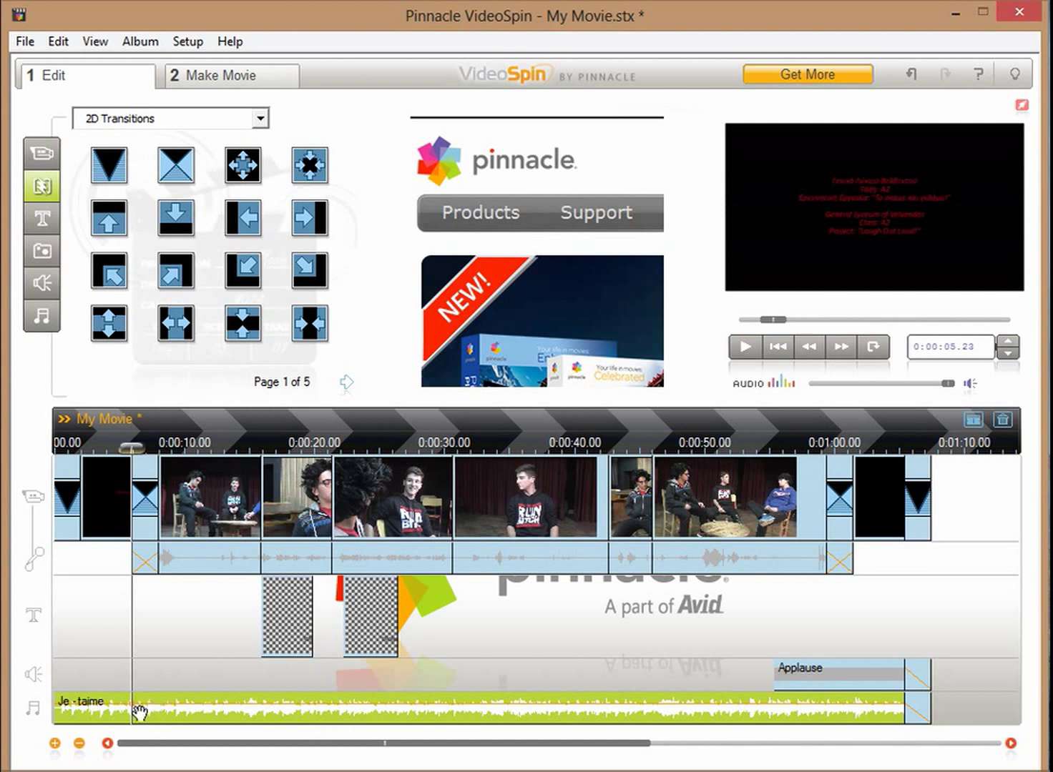
Add volume settings on the music at about 0:00:08 and 0:00:58.
{"action": "left_click", "coordinate": [161, 447]}
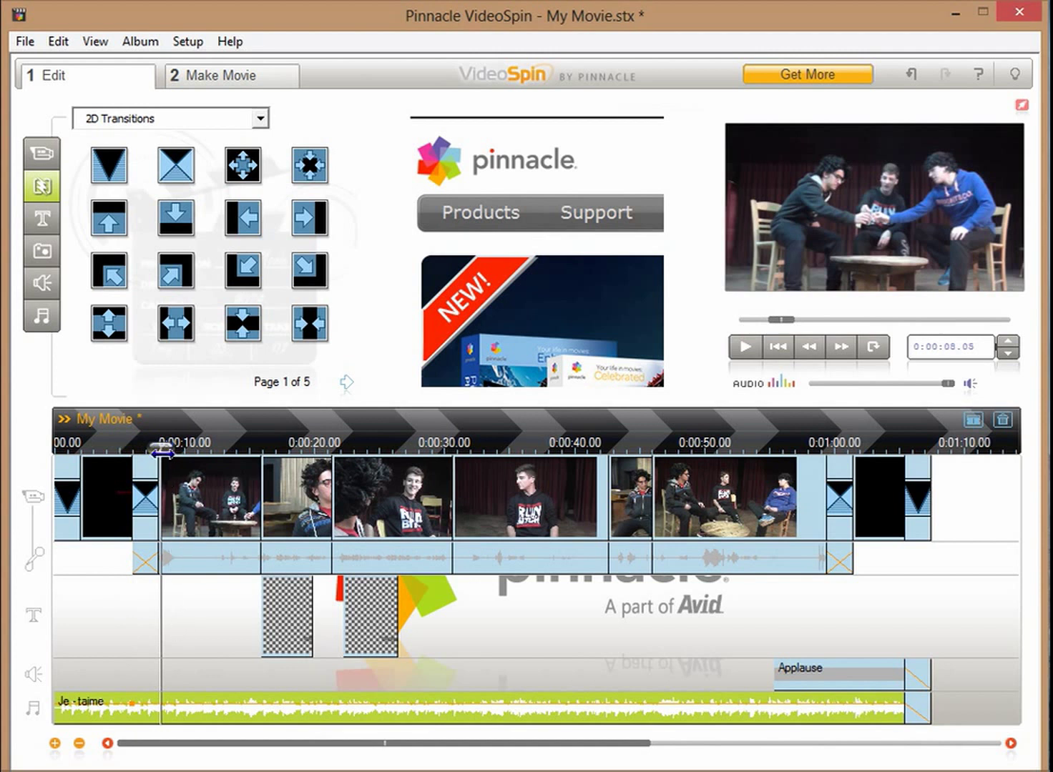
{"action": "left_click_drag", "start_coordinate": [163, 447], "coordinate": [166, 447]}
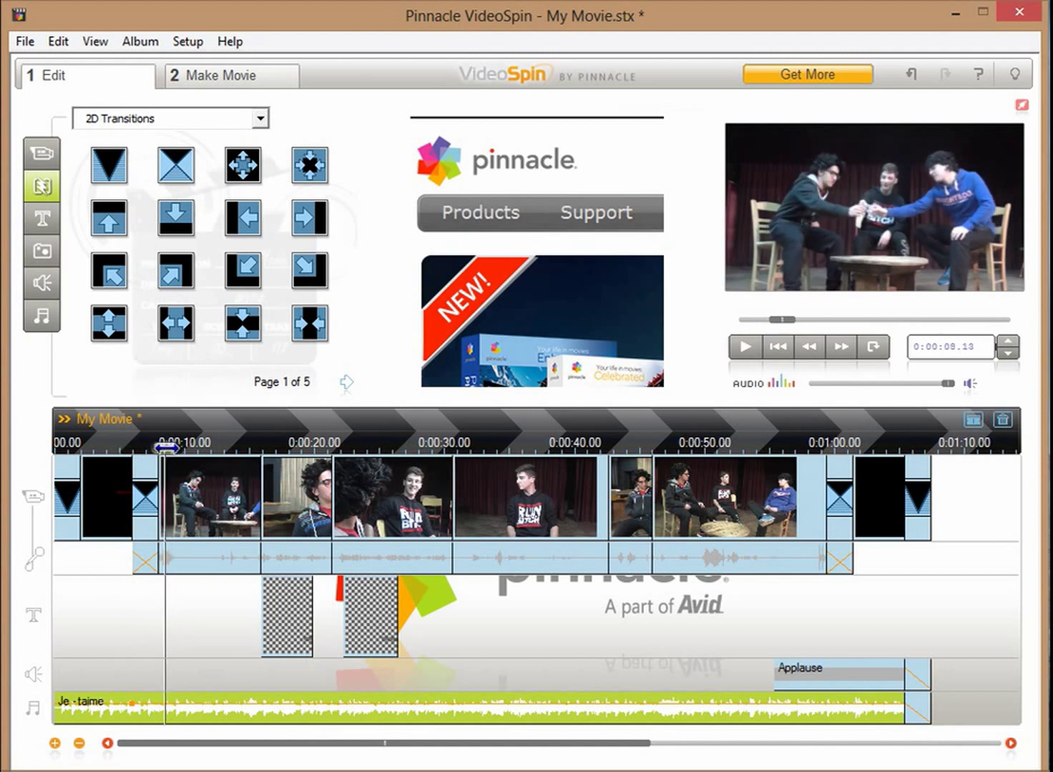
{"action": "right_click", "coordinate": [168, 713]}
{"action": "left_click", "coordinate": [197, 670]}
{"action": "left_click", "coordinate": [824, 447]}
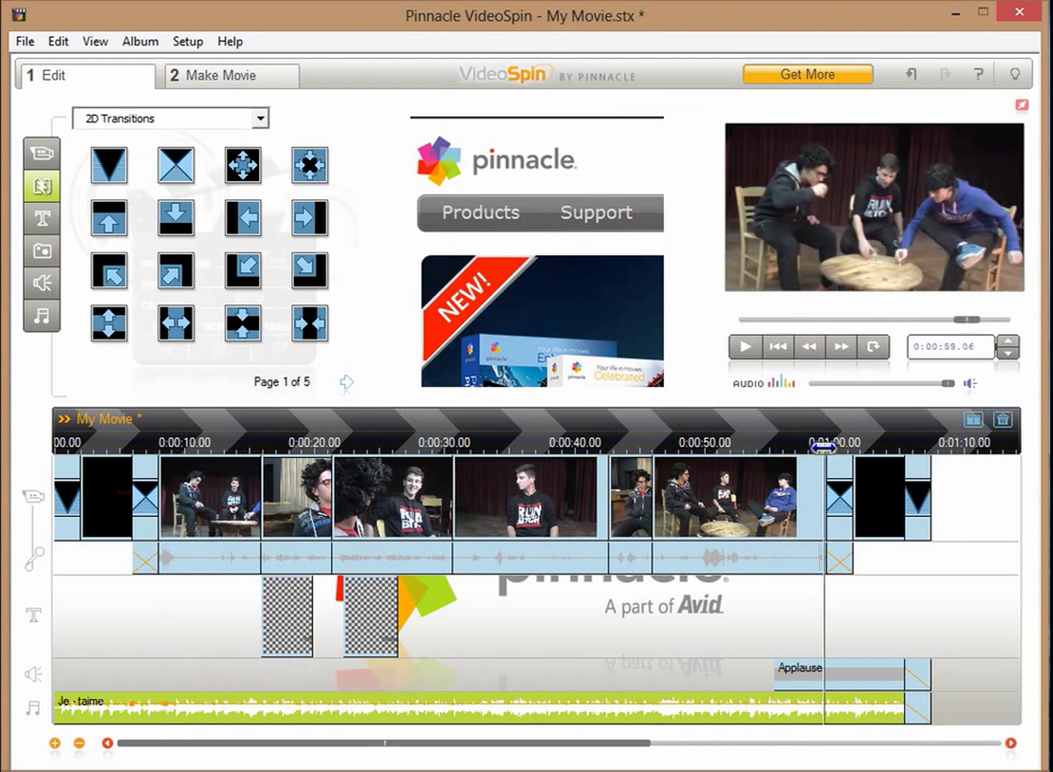
{"action": "left_click_drag", "start_coordinate": [825, 448], "coordinate": [787, 447]}
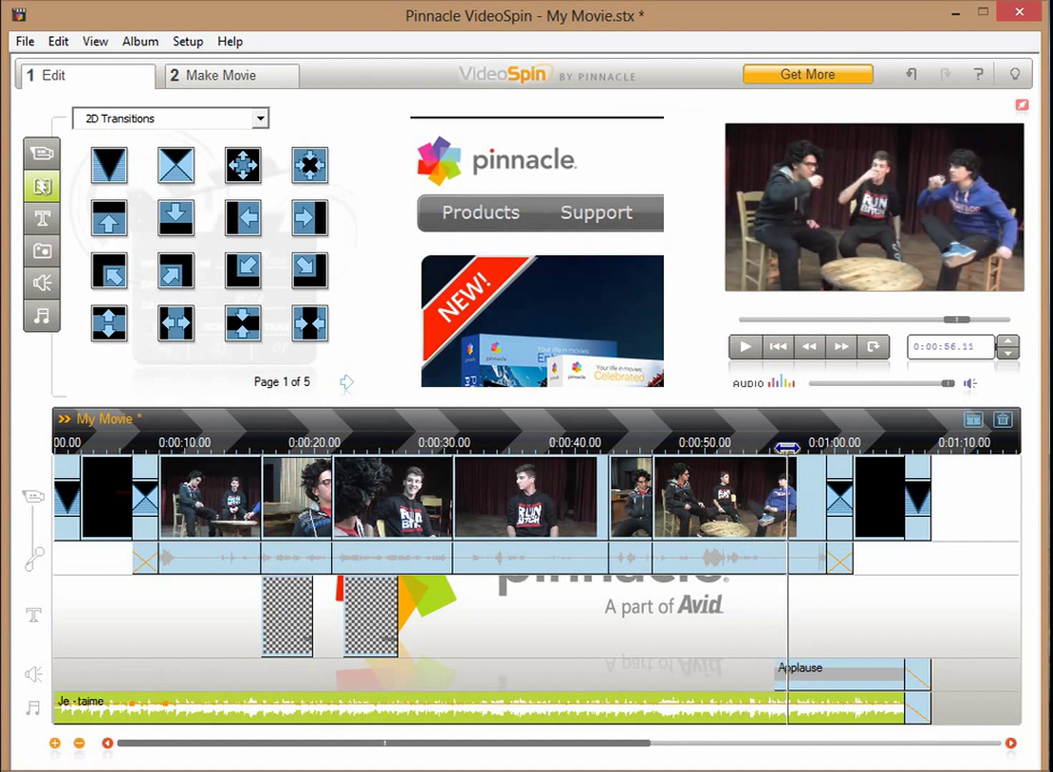
{"action": "right_click", "coordinate": [793, 714]}
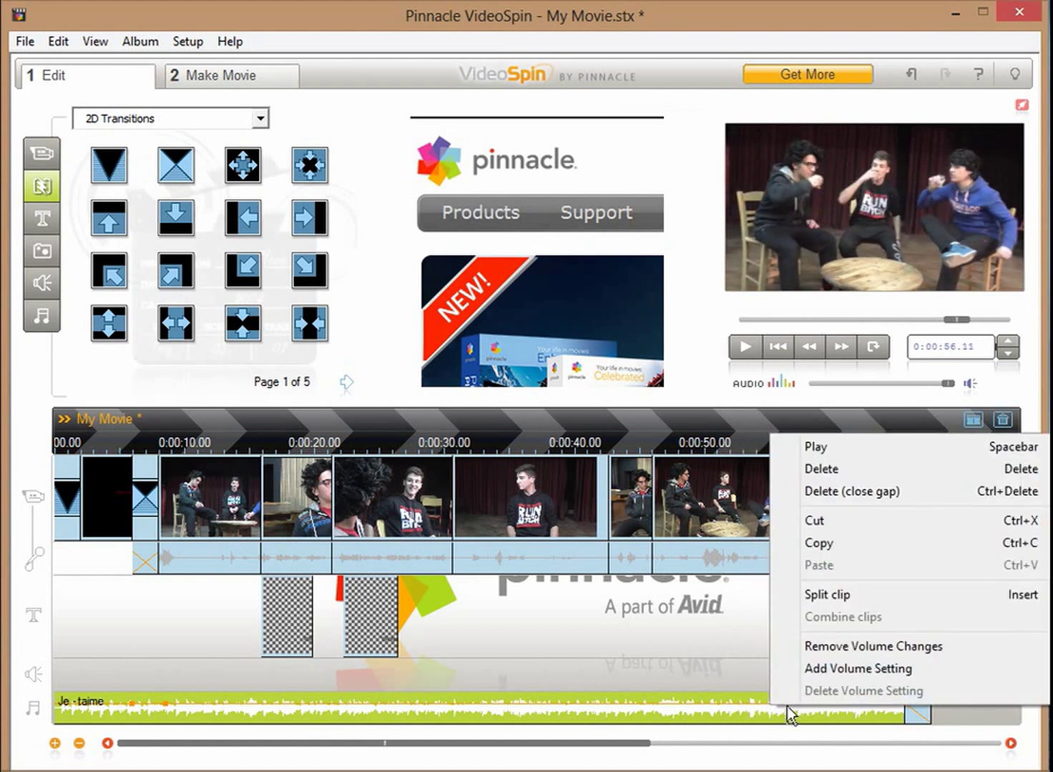
{"action": "left_click", "coordinate": [818, 646]}
{"action": "left_click_drag", "start_coordinate": [787, 447], "coordinate": [814, 449]}
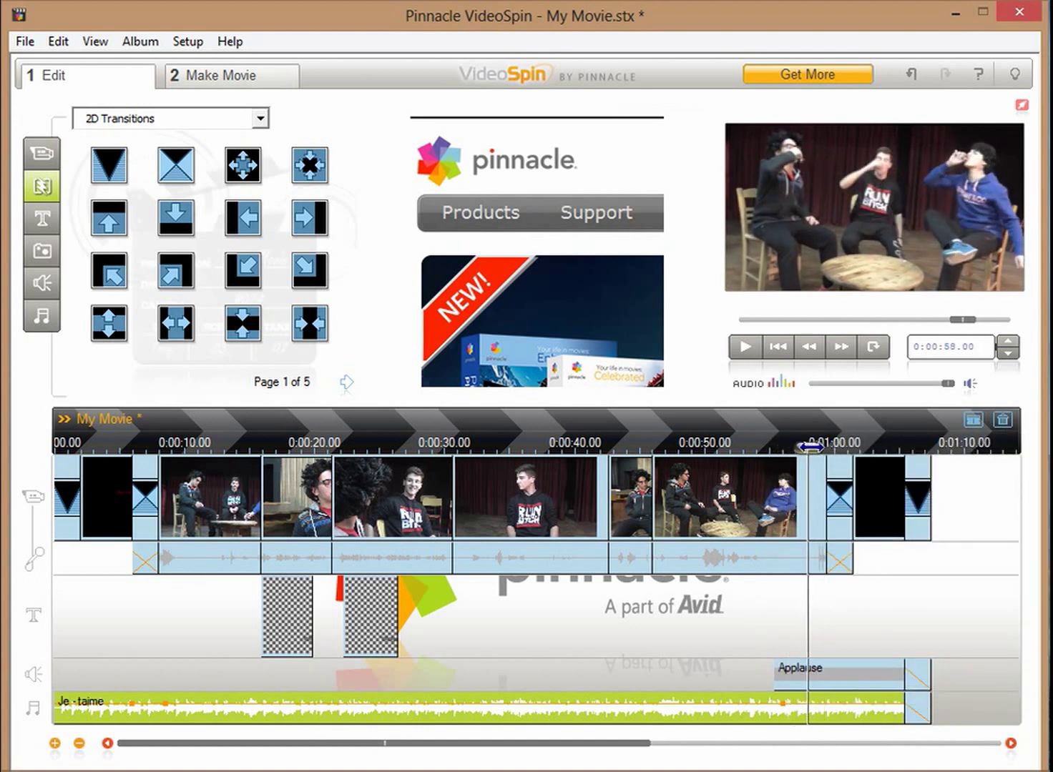
{"action": "right_click", "coordinate": [810, 711]}
{"action": "left_click", "coordinate": [793, 673]}
Lower the music volume between the two points and play the movie from 0:00:05.23.
{"action": "left_click", "coordinate": [165, 705]}
{"action": "left_click_drag", "start_coordinate": [167, 708], "coordinate": [168, 711]}
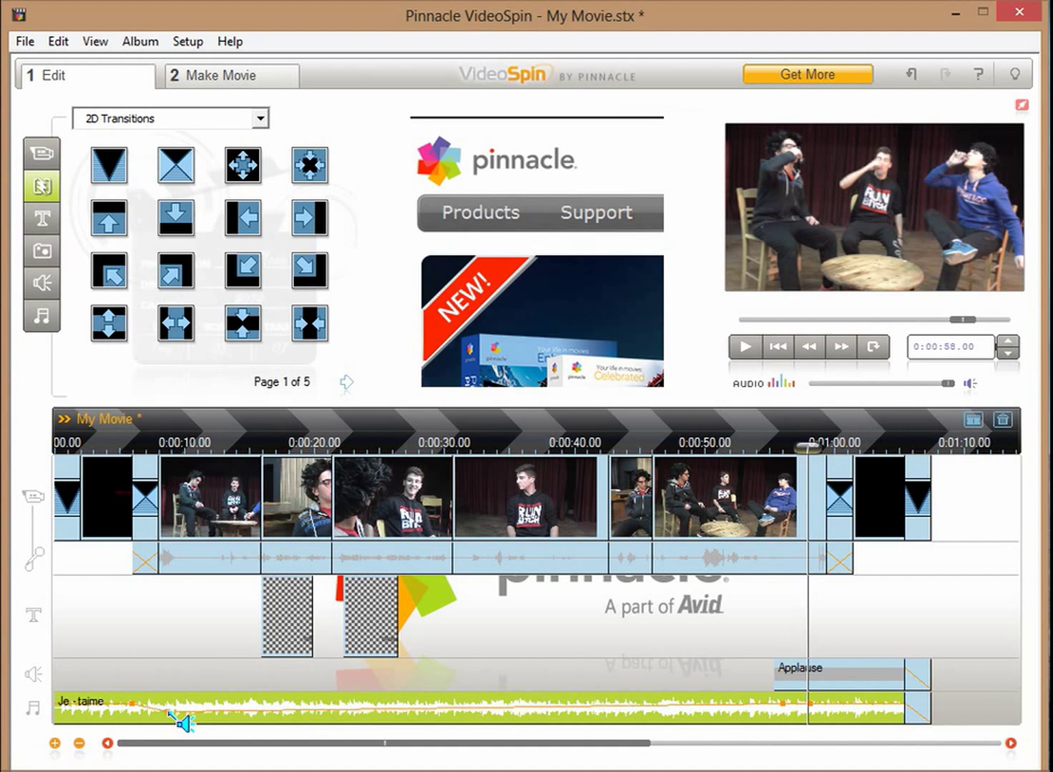
{"action": "left_click_drag", "start_coordinate": [801, 715], "coordinate": [802, 724]}
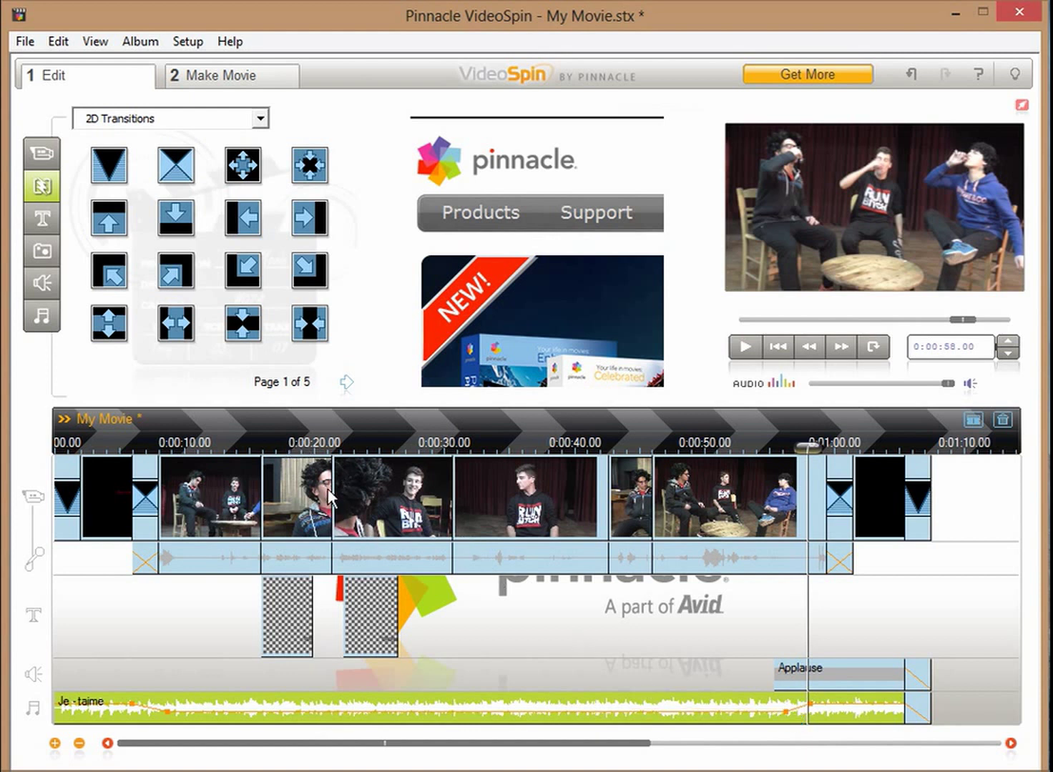
{"action": "left_click", "coordinate": [131, 447]}
{"action": "key", "text": "space"}
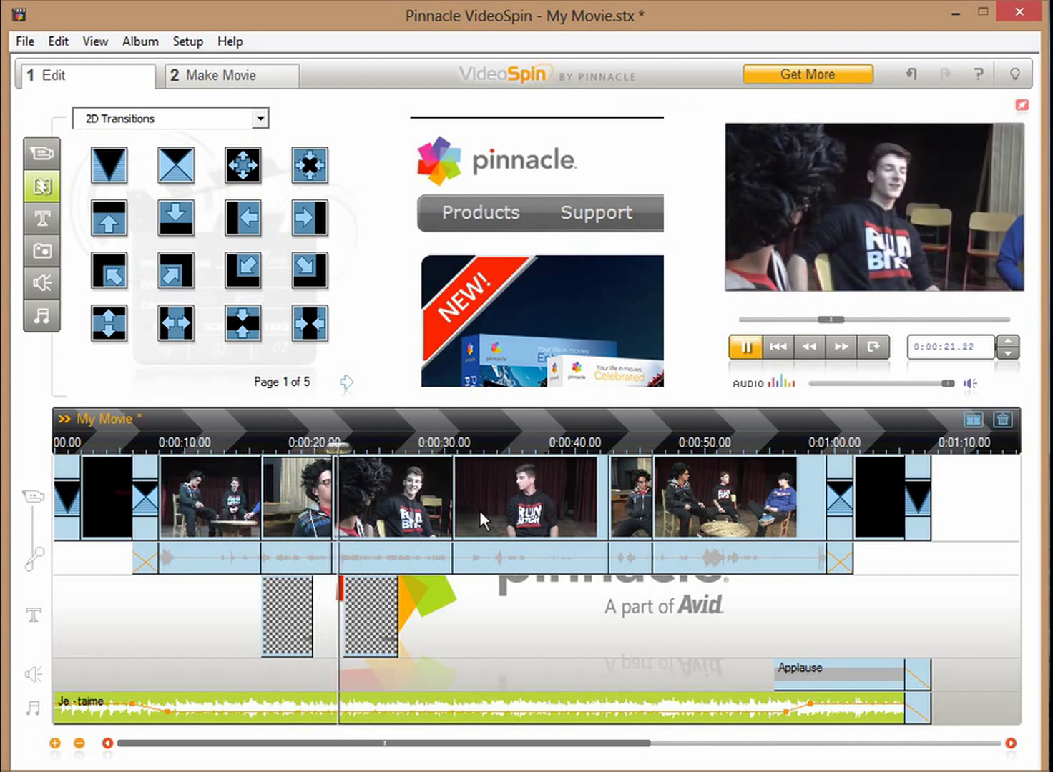
Stop the movie preview with the playhead at 0:00:27.06.
{"action": "left_click", "coordinate": [408, 595]}
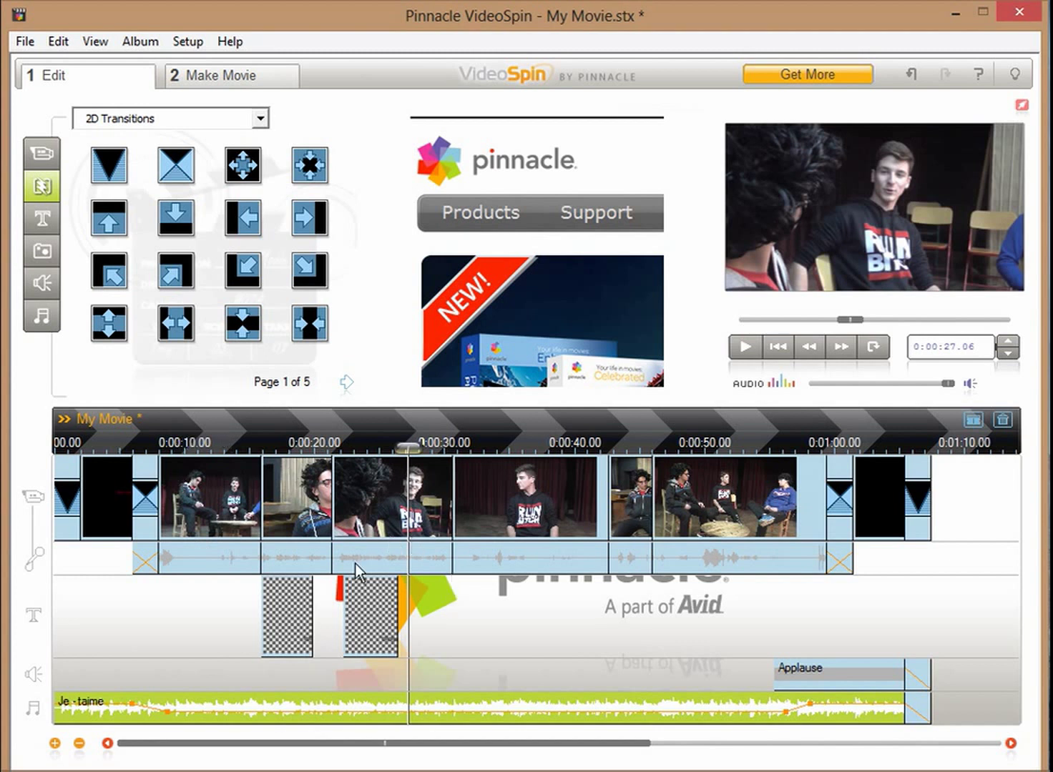
Set the movie output to a Windows Media file with the High Quality PAL preset (720x576).
{"action": "left_click", "coordinate": [236, 79]}
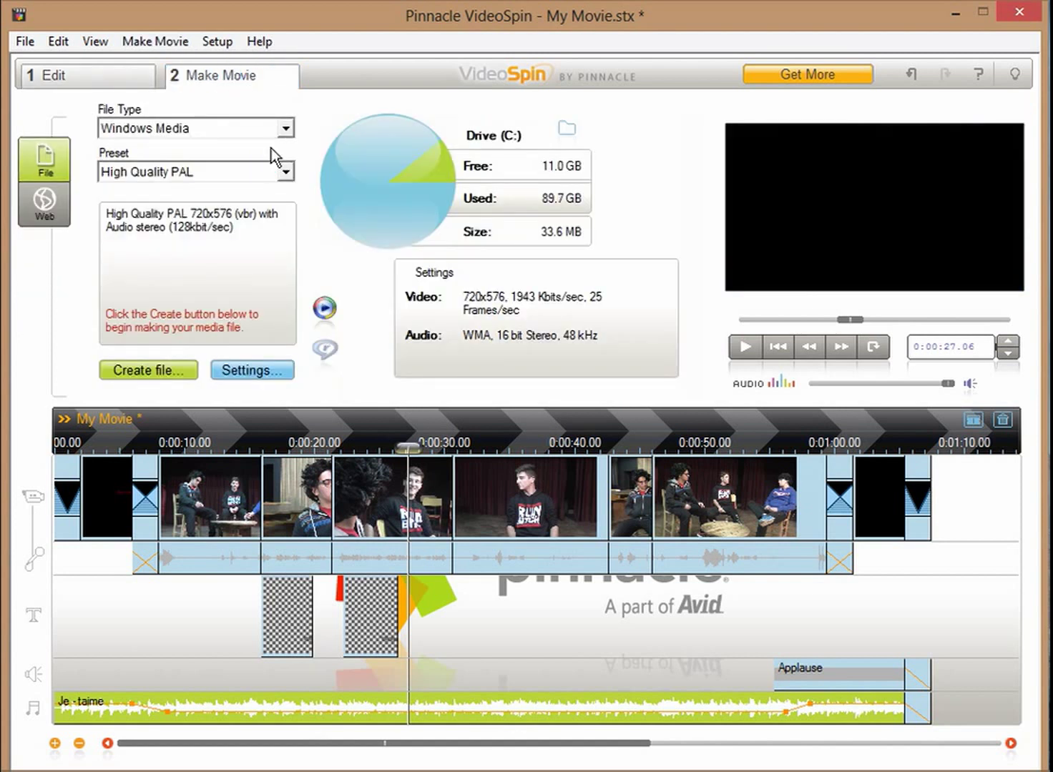
{"action": "left_click", "coordinate": [284, 130]}
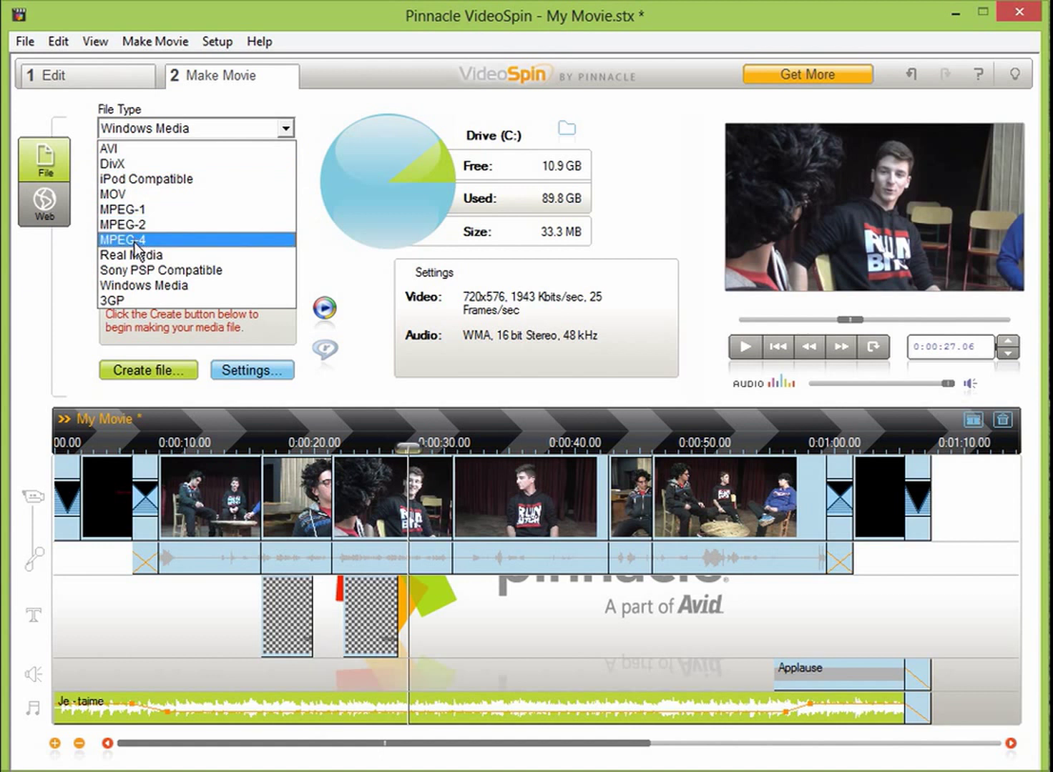
{"action": "left_click", "coordinate": [138, 284]}
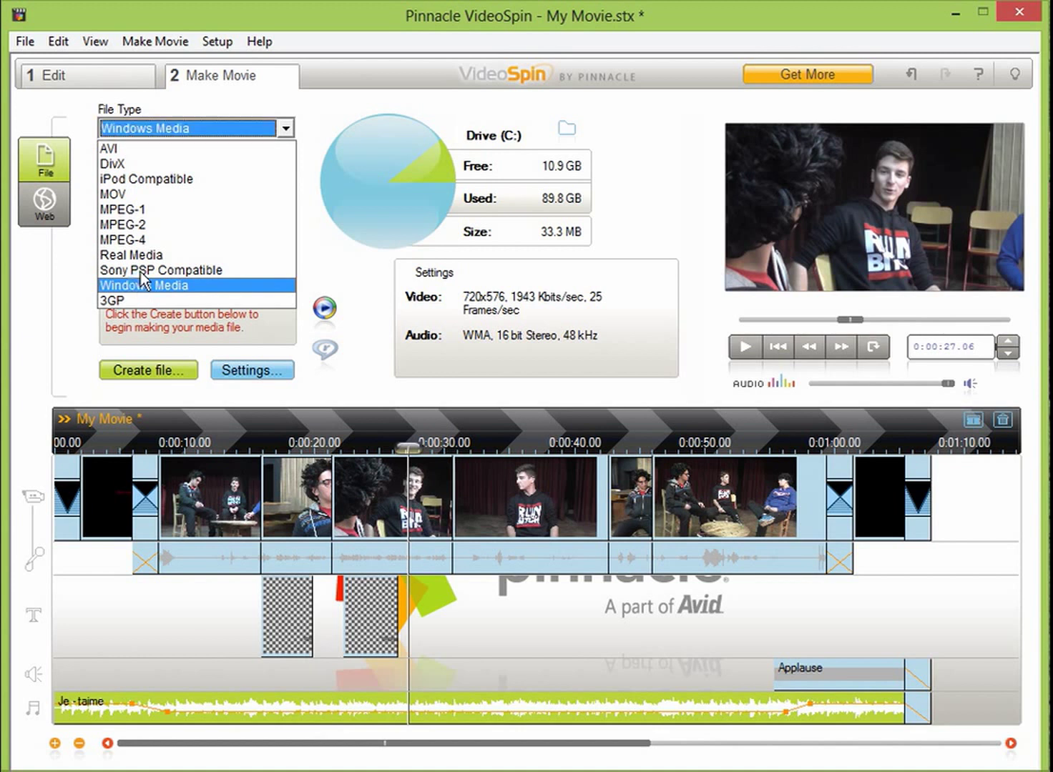
{"action": "left_click", "coordinate": [261, 178]}
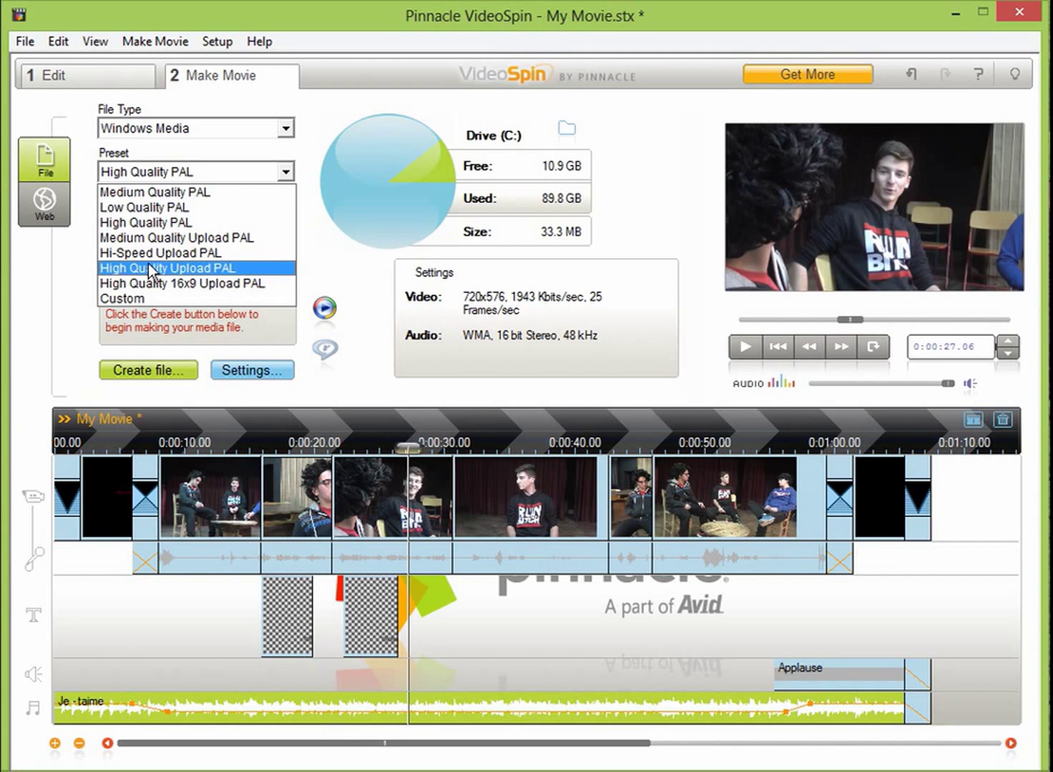
{"action": "left_click", "coordinate": [156, 224]}
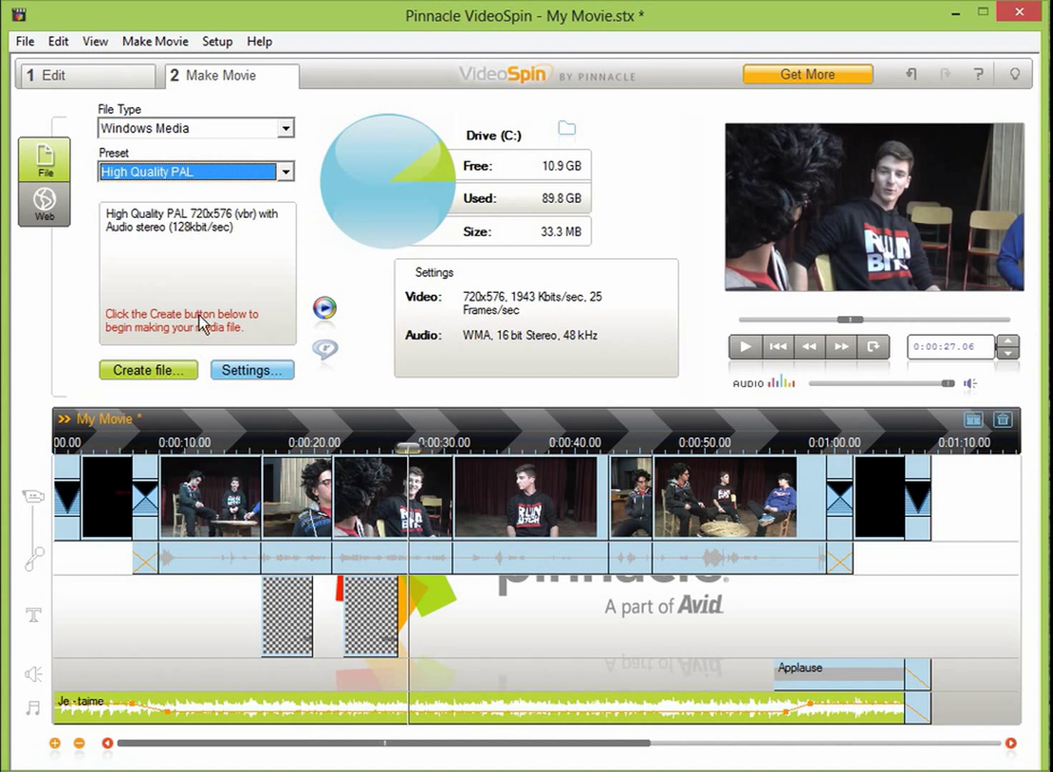
{"action": "left_click", "coordinate": [233, 370]}
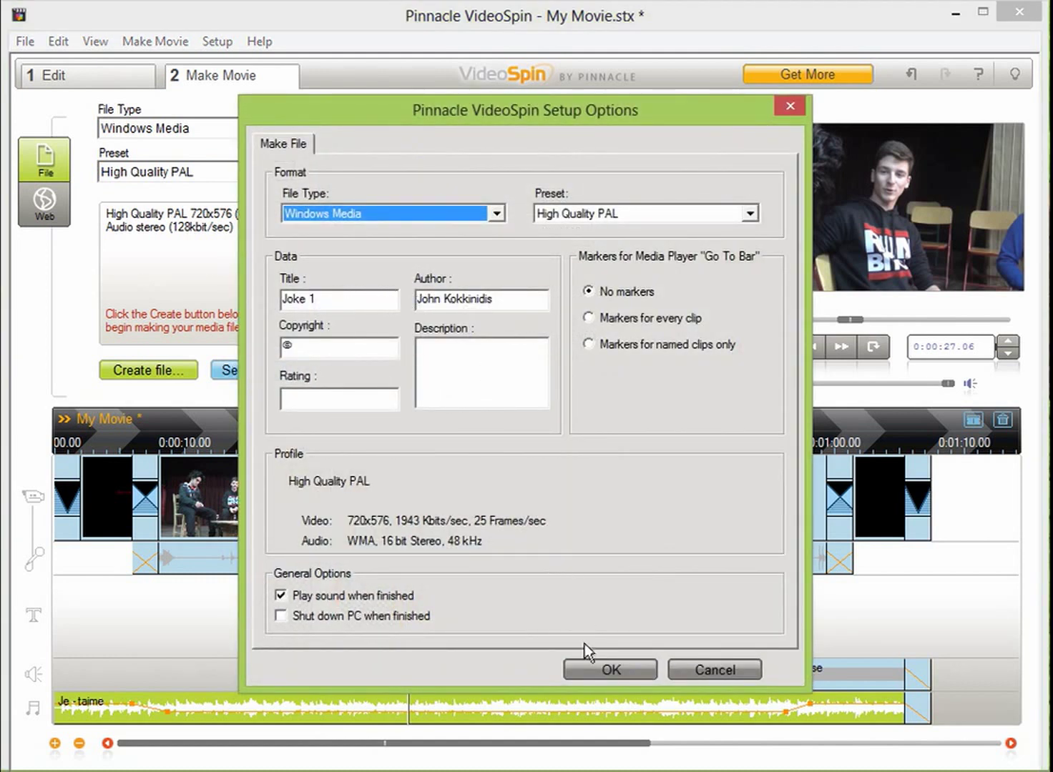
{"action": "left_click", "coordinate": [626, 666]}
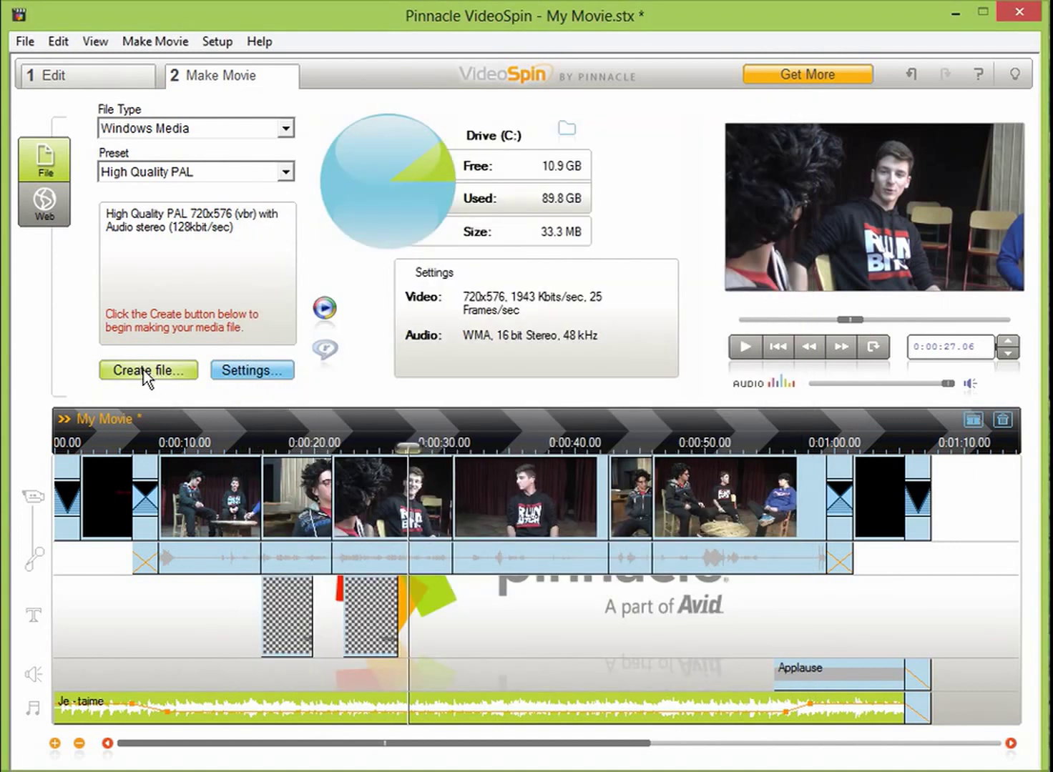
Render the movie as Joke 1.wmv, overwriting the existing file.
{"action": "left_click", "coordinate": [147, 372]}
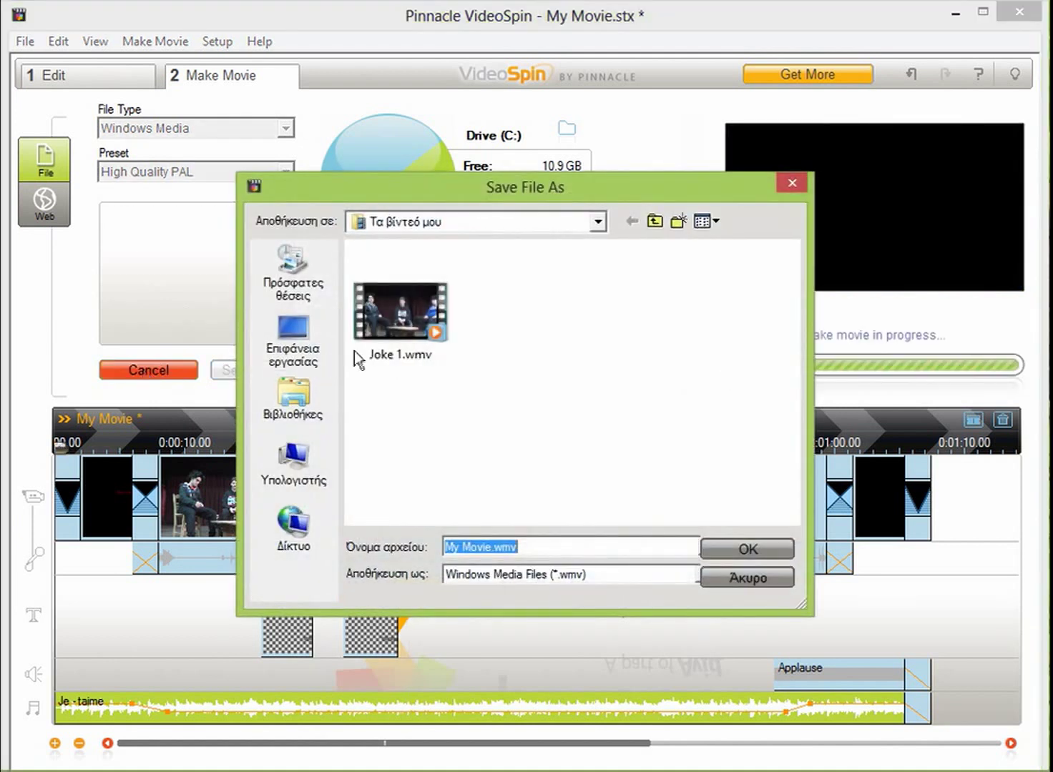
{"action": "left_click", "coordinate": [420, 343]}
{"action": "left_click", "coordinate": [748, 551]}
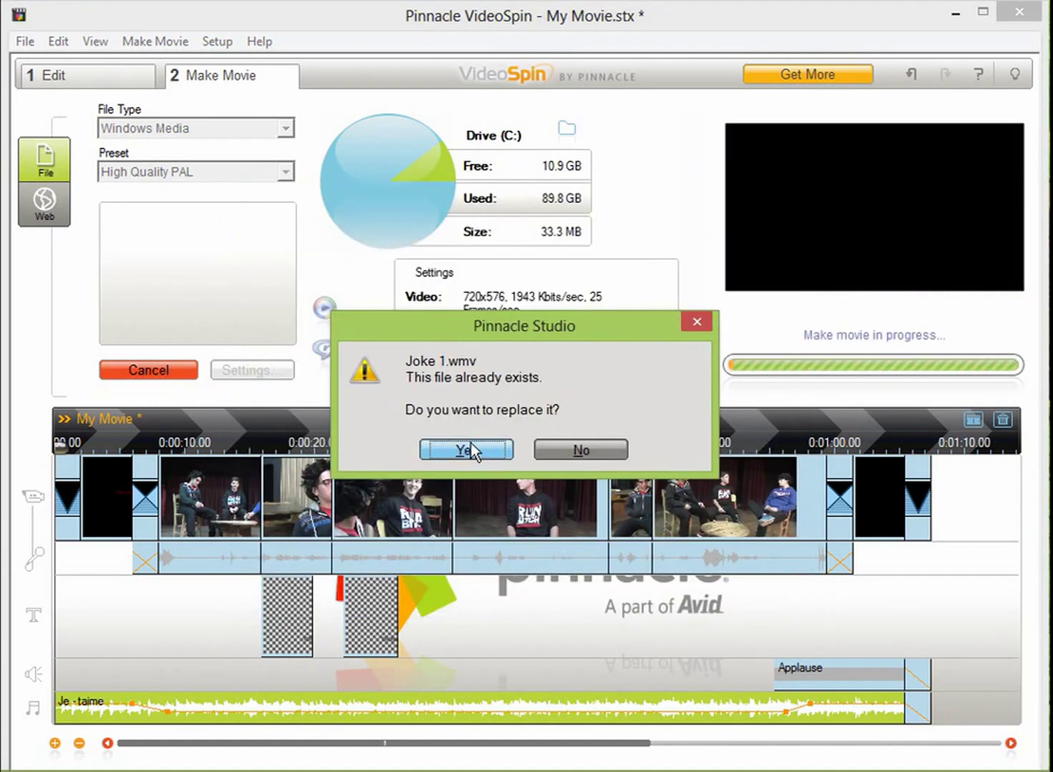
{"action": "left_click", "coordinate": [470, 443]}
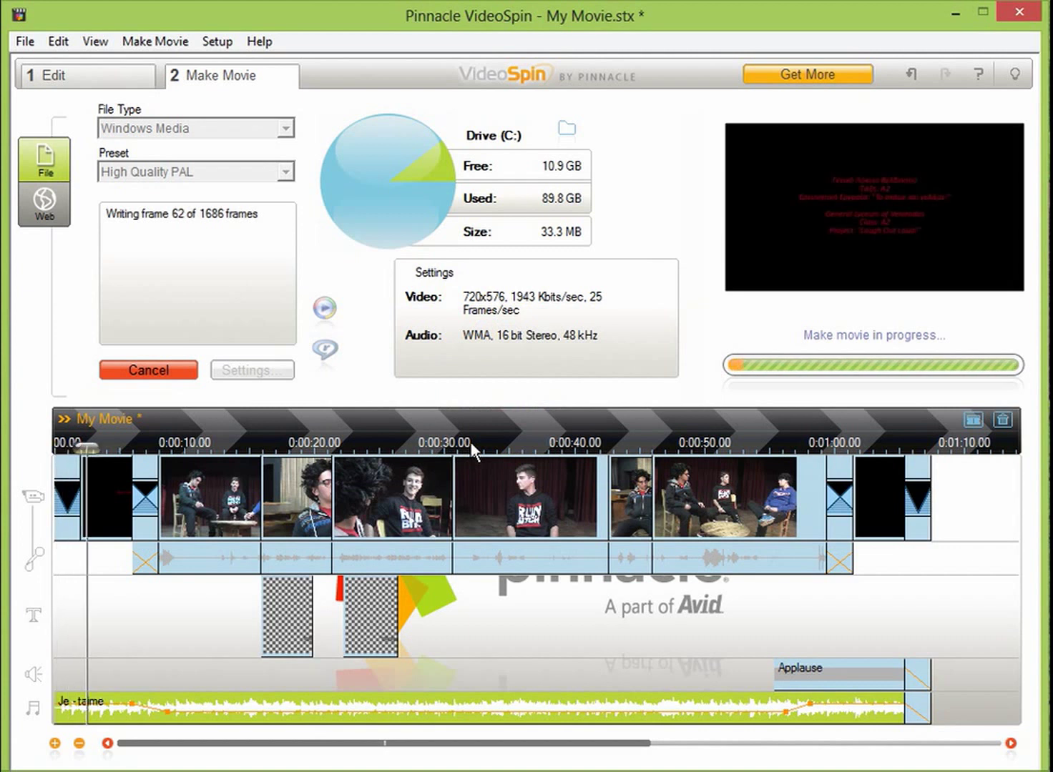